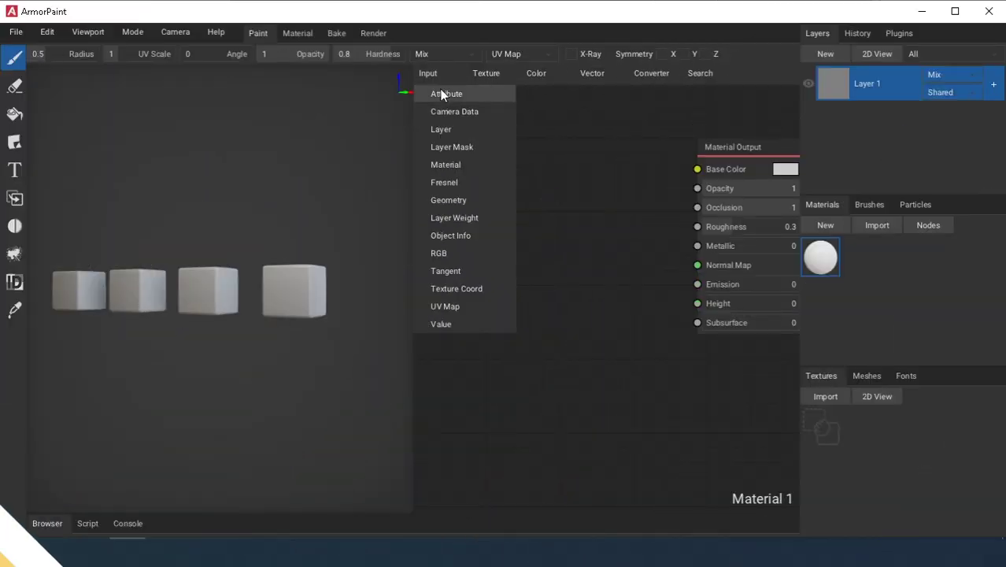
- Add an Input > Attribute node to Material 1 and begin editing its Name field
left_click(440, 89)
right_click_drag(307, 233, 272, 303)
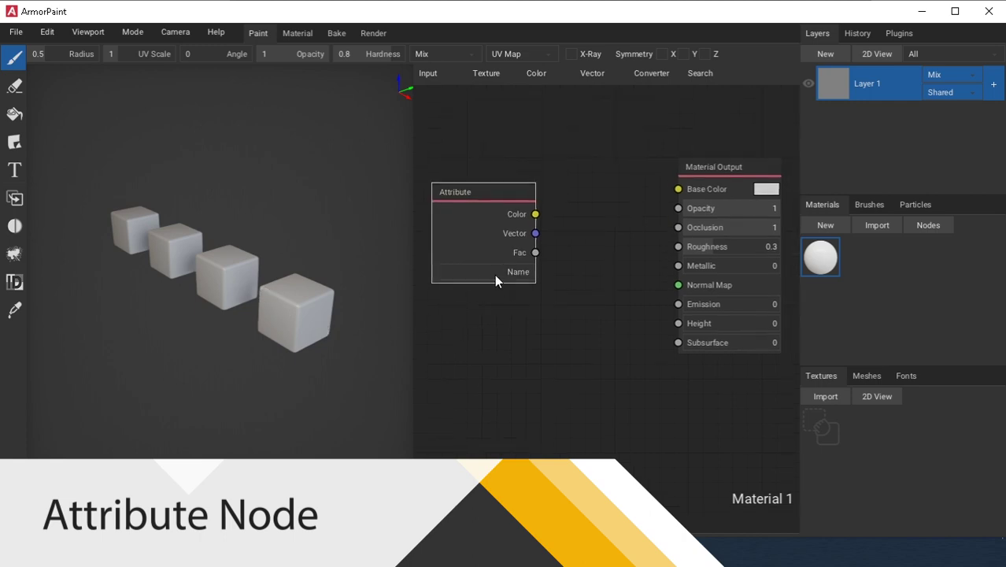
left_click(497, 272)
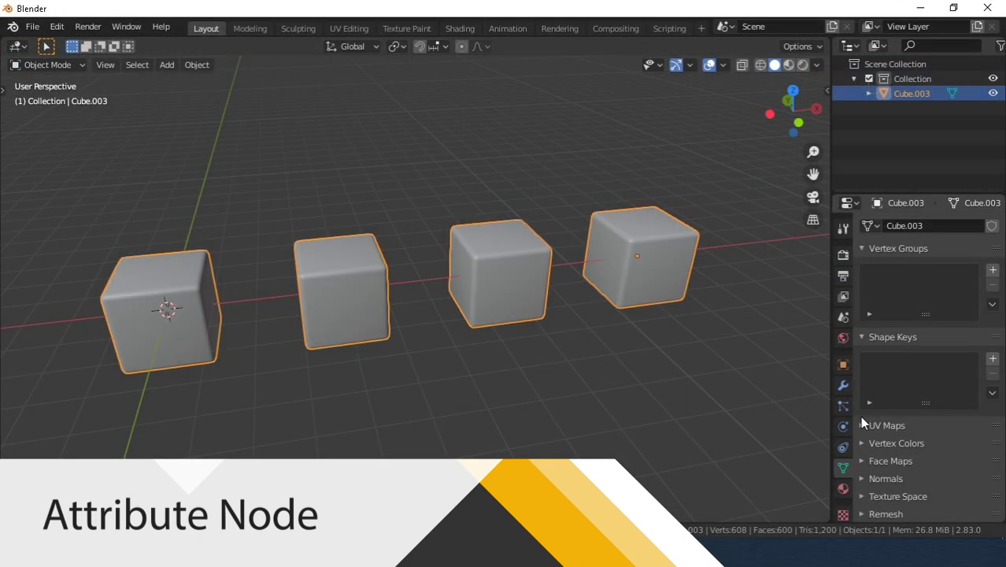
- Expand the UV Maps and Vertex Colors lists and display the UV2 island layout
left_click(861, 424)
scroll(871, 419, "down", 1)
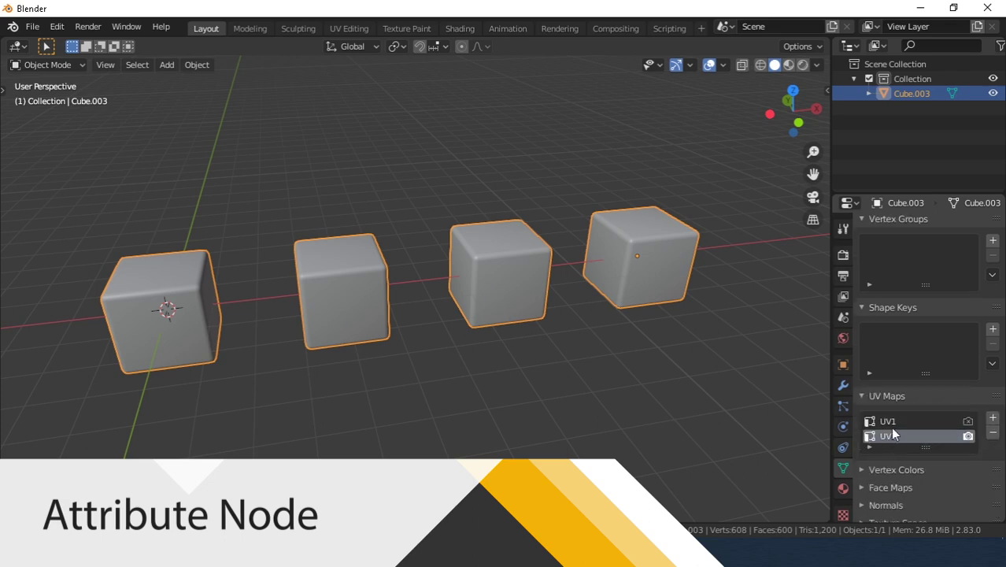
left_click(861, 470)
scroll(874, 465, "down", 1)
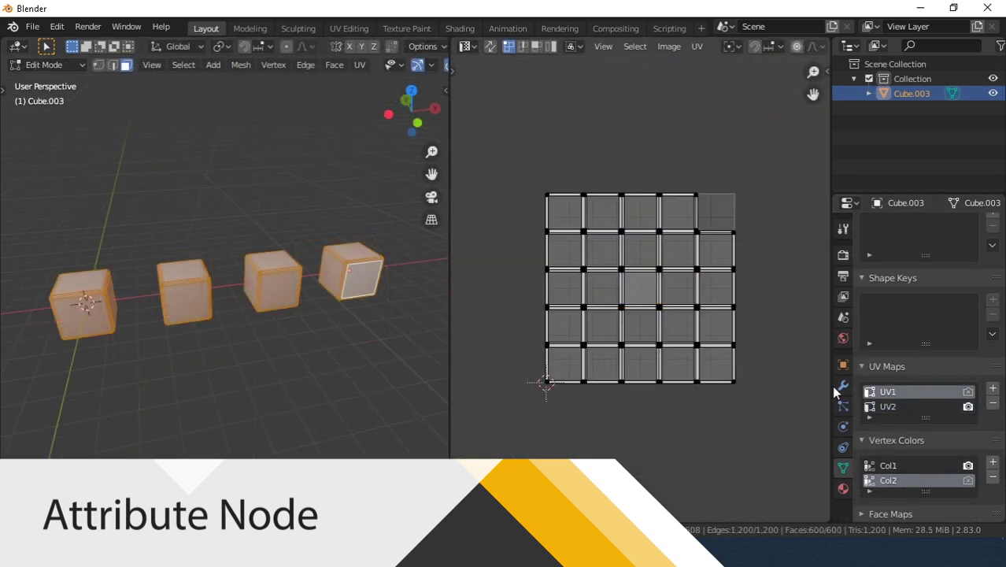
left_click(878, 406)
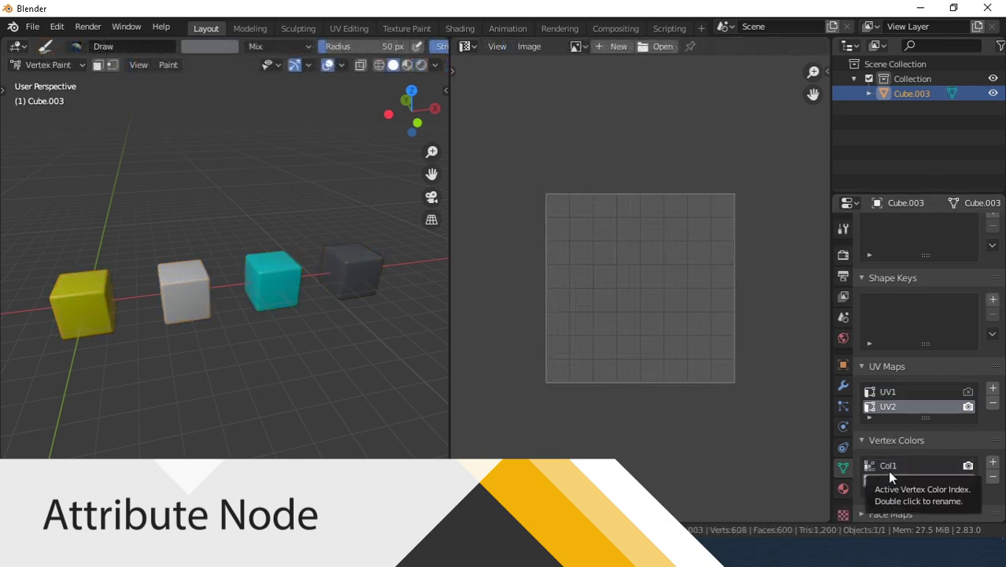
- Compare Col1 and Col2 vertex colours on the cubes, leaving Col1 active
left_click(887, 465)
left_click(888, 481)
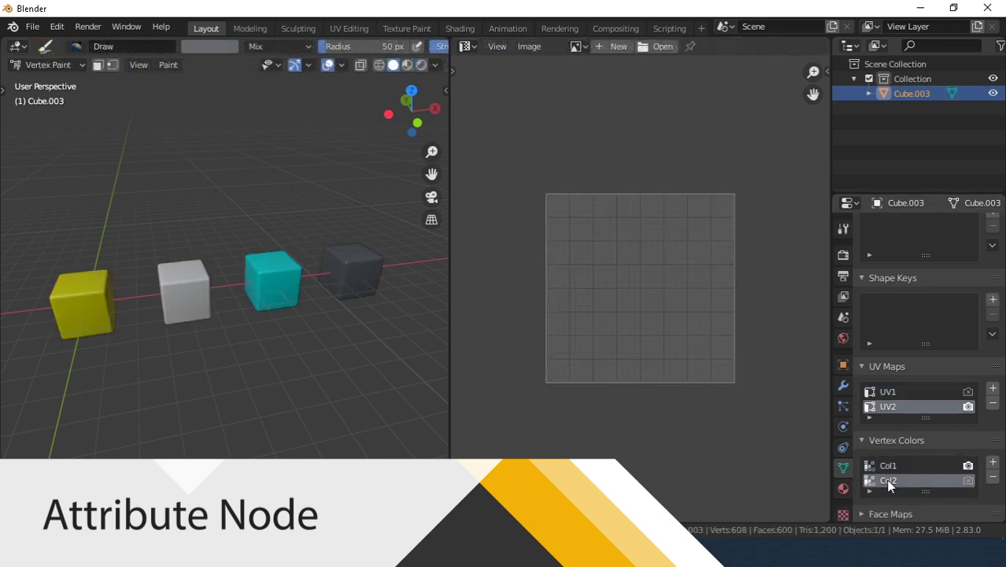
left_click(887, 467)
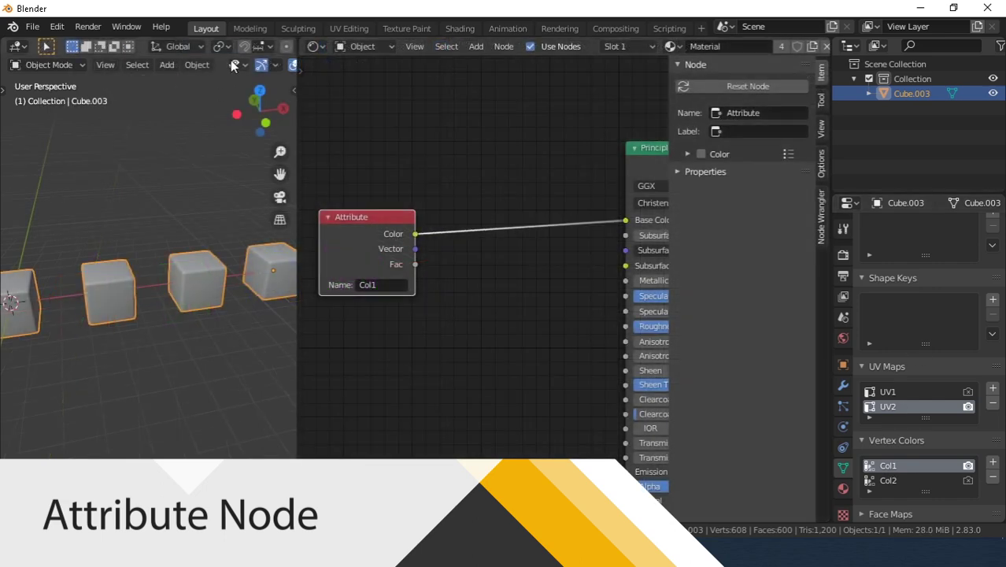
scroll(236, 64, "down", 3)
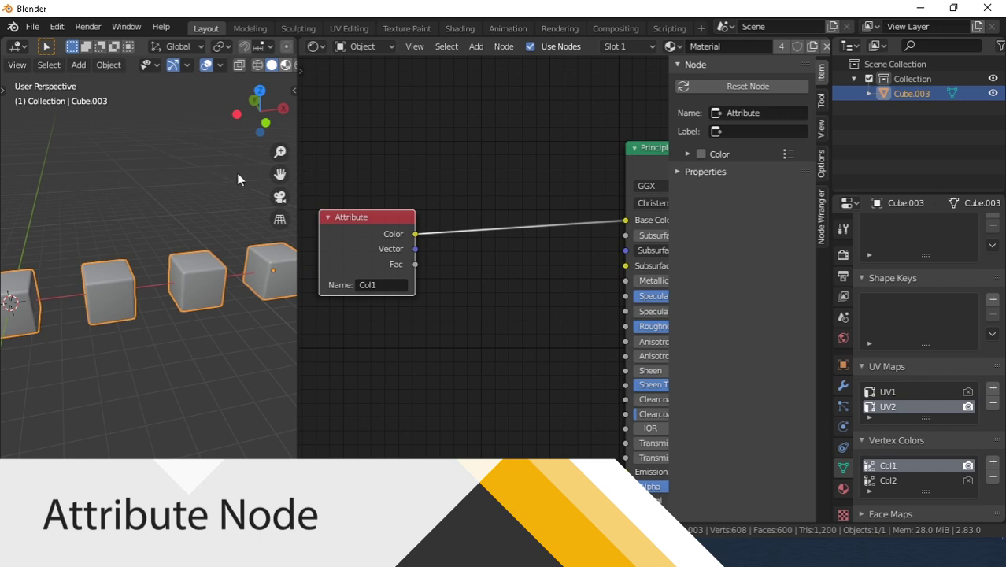
- Enable Material Preview, widen the 3D view, and set the checker's Attribute name to UV1
key("z")
left_click_drag(297, 148, 416, 150)
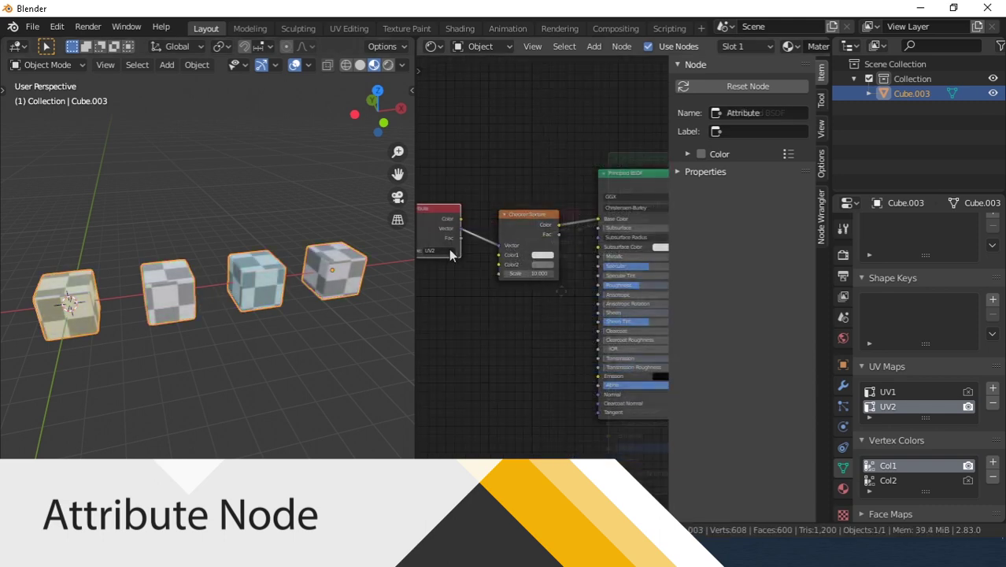
left_click(449, 249)
type("UV")
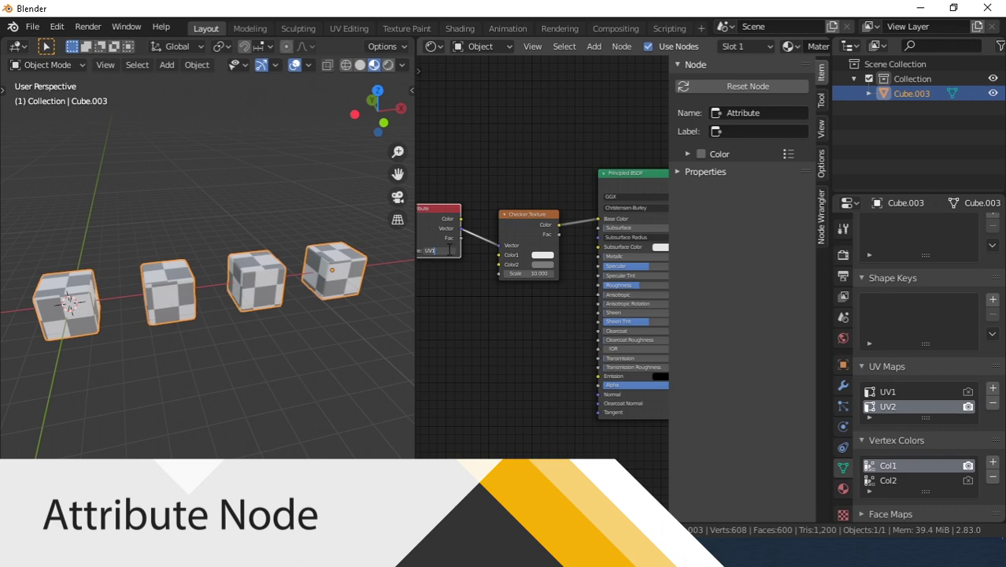
type("1")
key("Return")
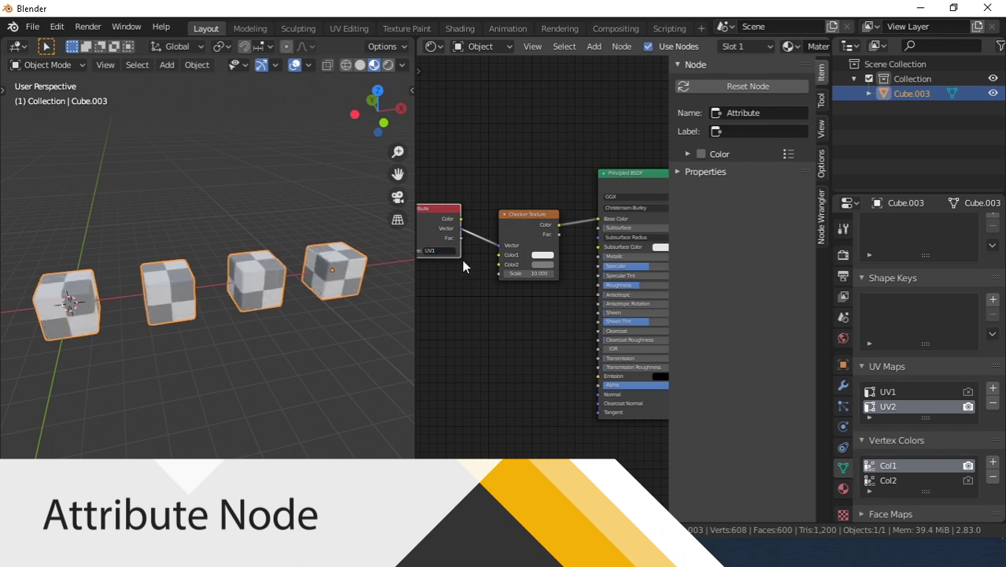
- Name another Attribute node 'pointiness' and link its Fac to the ColorRamp Fac
scroll(481, 306, "left", 1, "ctrl")
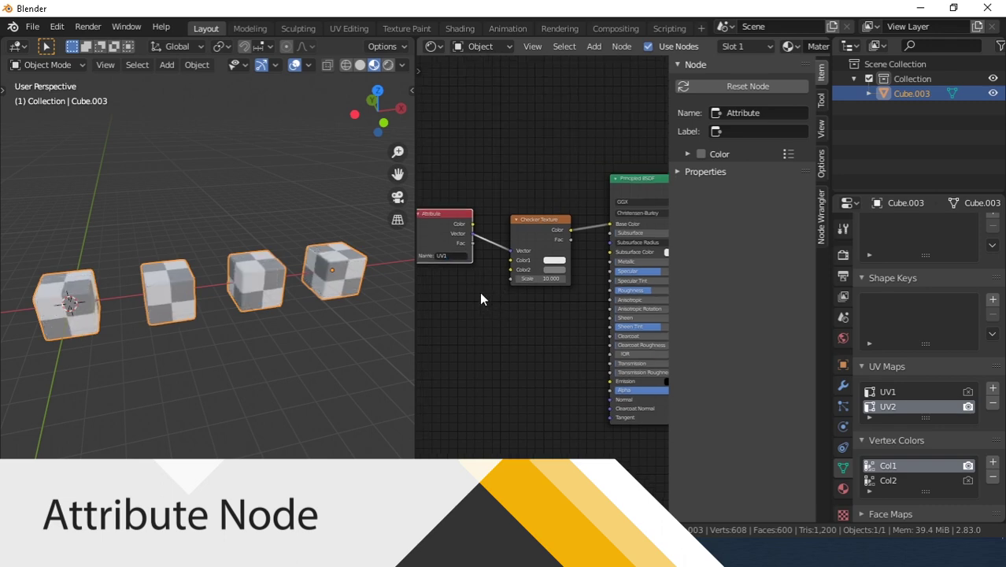
left_click(540, 219)
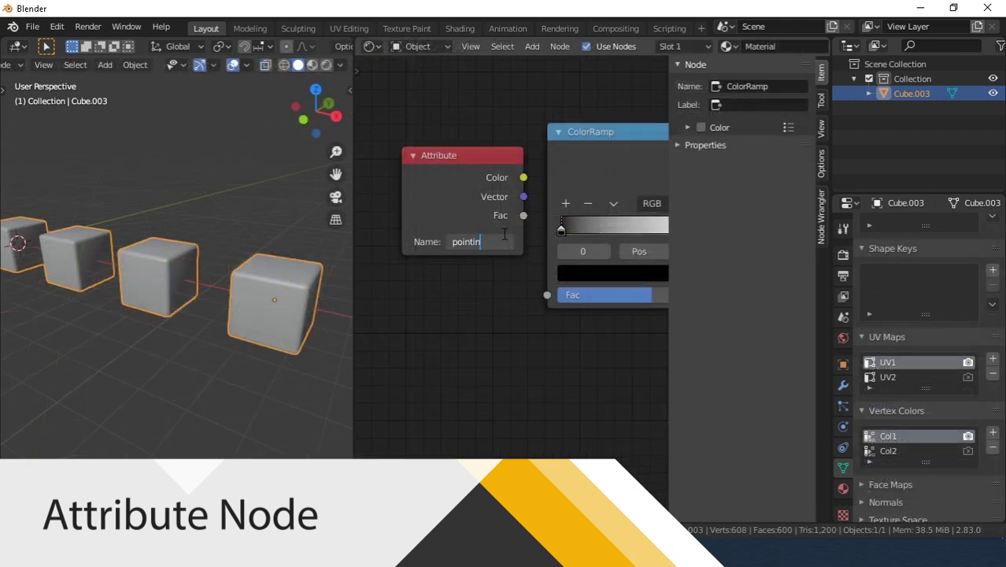
key("Return")
scroll(525, 325, "right", 4, "ctrl")
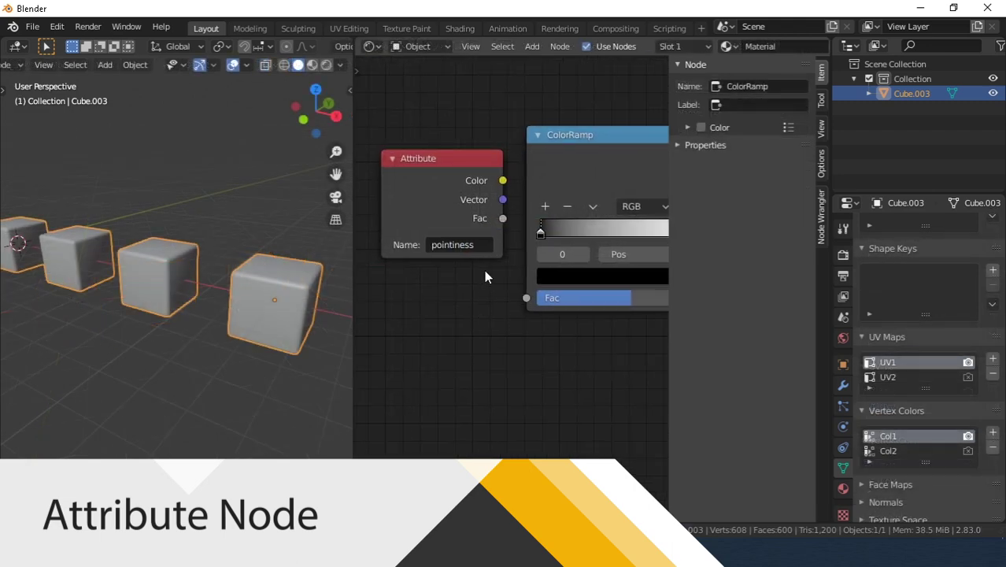
left_click_drag(469, 219, 493, 297)
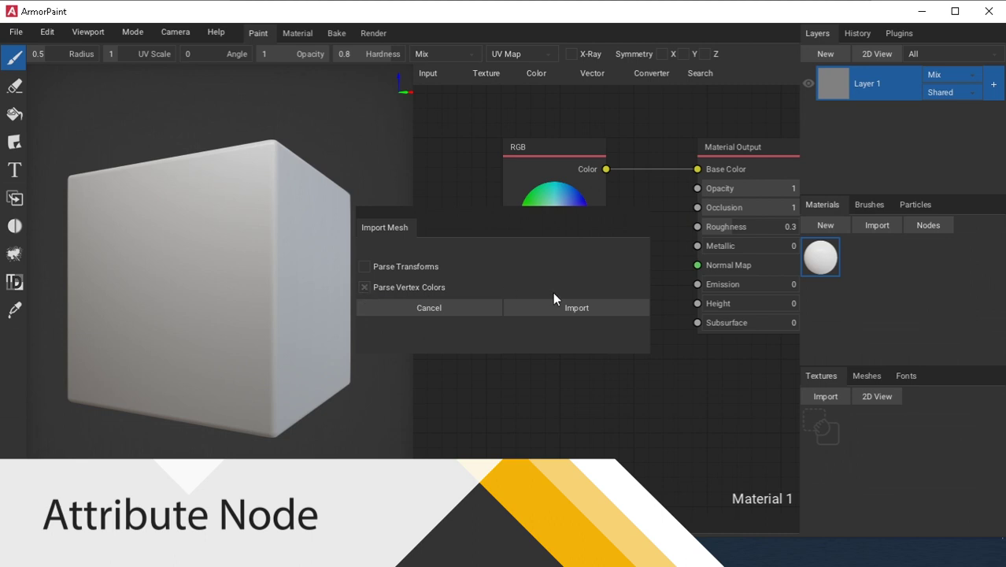
- Import the cubes mesh, delete the RGB node and place an Attribute node
left_click(572, 307)
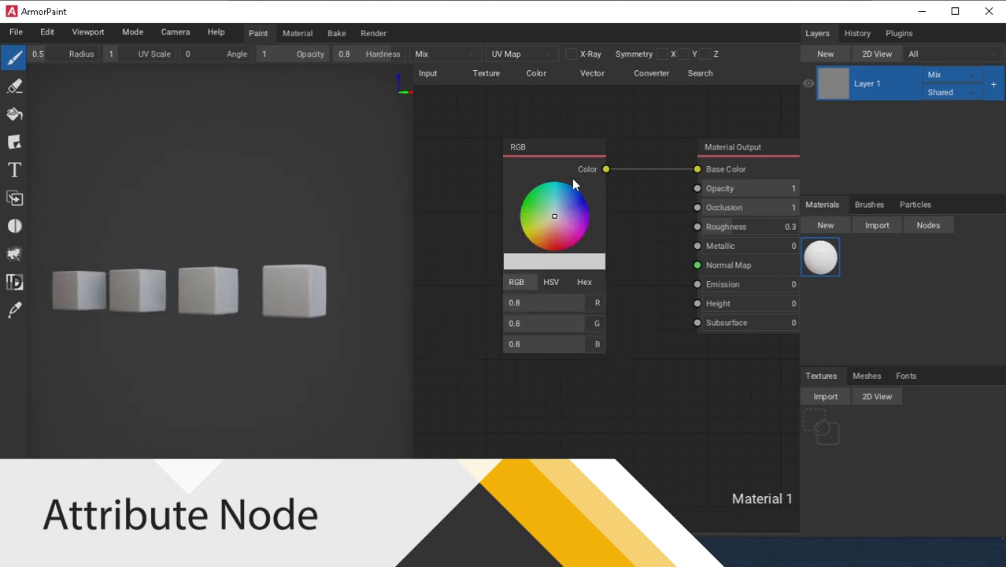
left_click(533, 147)
key("Delete")
left_click(447, 77)
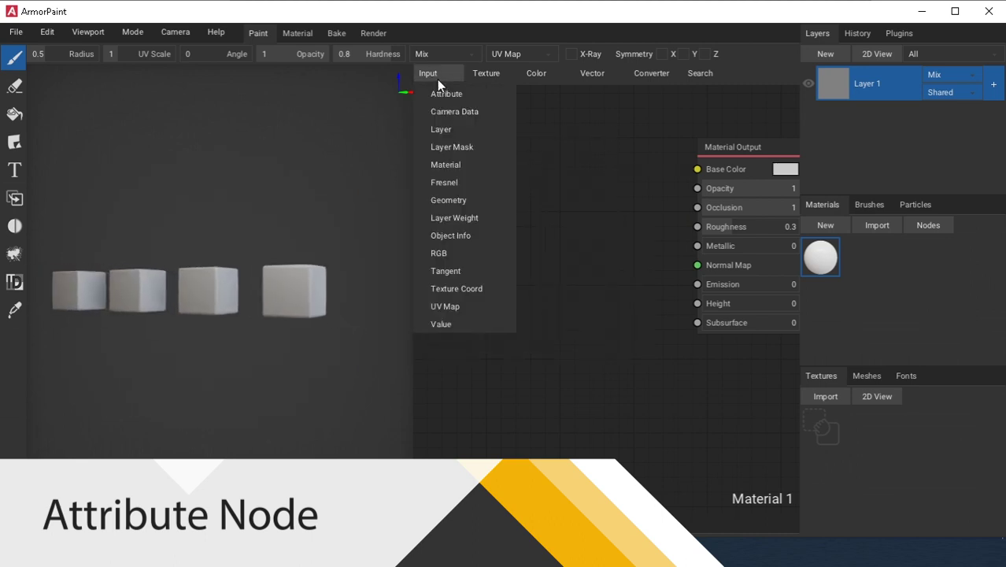
left_click(440, 89)
left_click(456, 168)
- Name the Attribute Col1, link Color to Base Color and apply the material to the cubes
right_click_drag(309, 234, 267, 299)
middle_click_drag(494, 284, 474, 305)
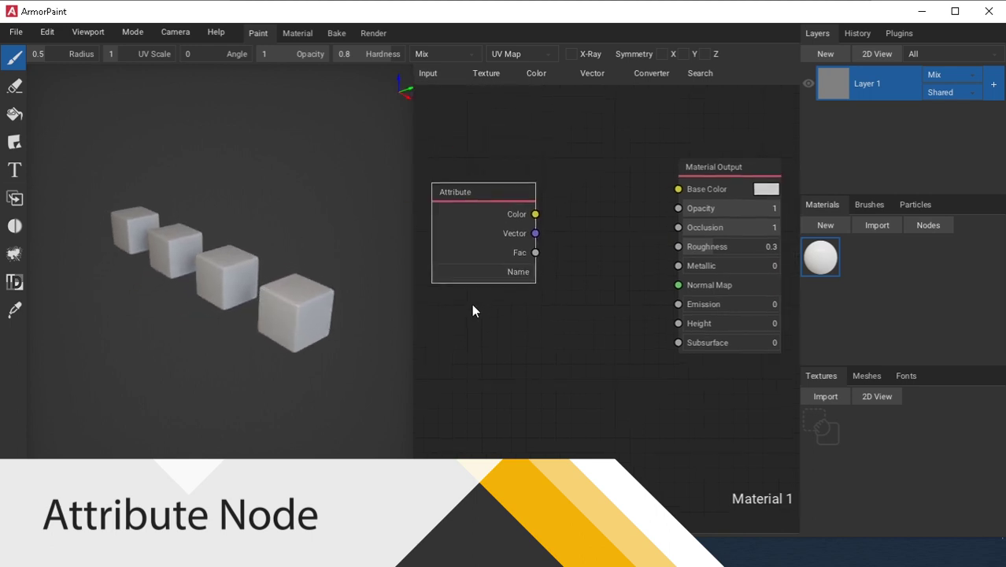
left_click(498, 272)
left_click_drag(534, 214, 677, 189)
left_click_drag(820, 257, 278, 307)
right_click_drag(278, 307, 248, 307)
- Rename the attribute, add a Checker Texture, and feed it the UV1 attribute vector
left_click(475, 272)
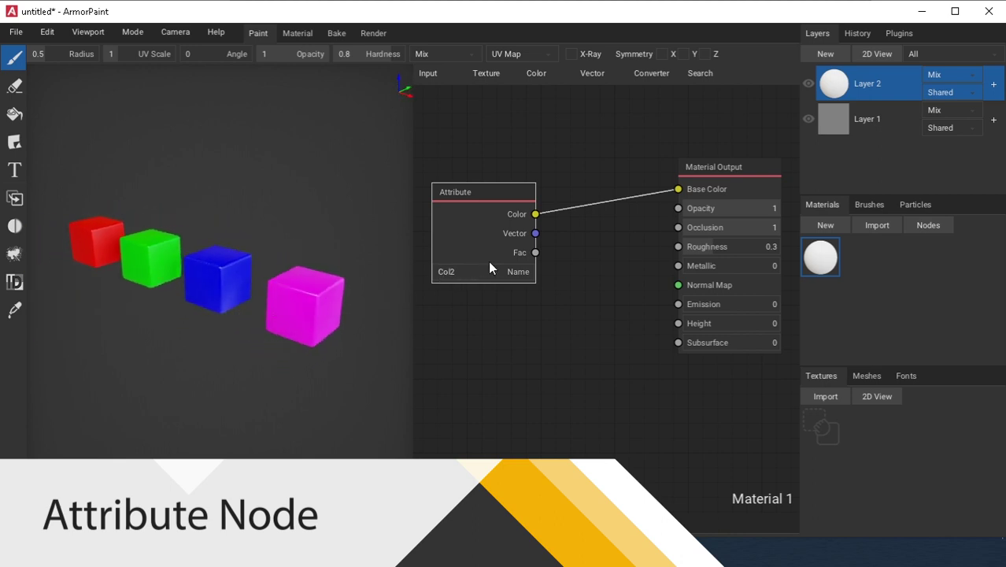
middle_click_drag(489, 267, 454, 285)
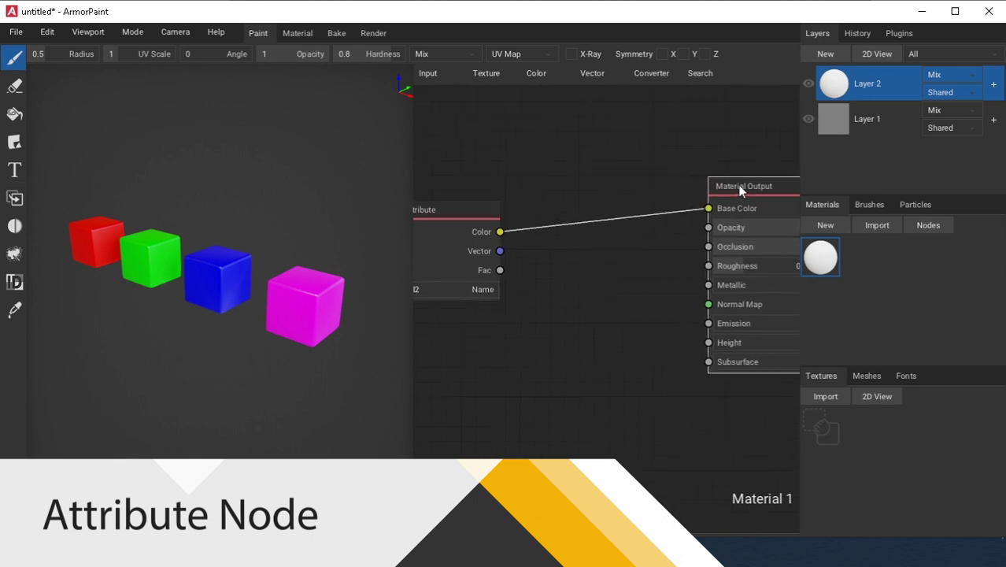
left_click(512, 72)
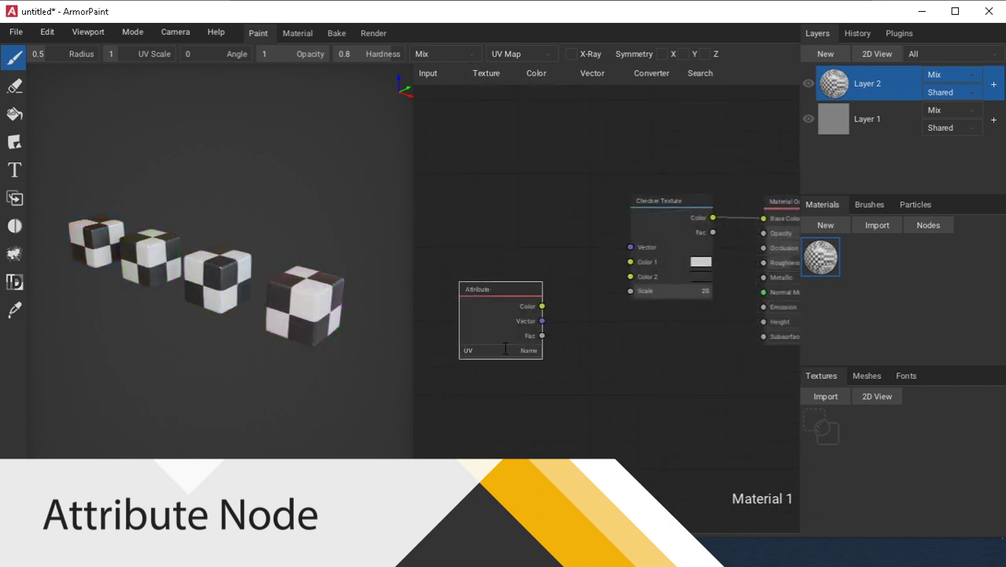
type("1")
left_click_drag(542, 321, 588, 286)
left_click_drag(542, 321, 629, 247)
- Switch to UV2, unlink the checker, and set the Color Ramp stop position to 0.56
left_click(505, 348)
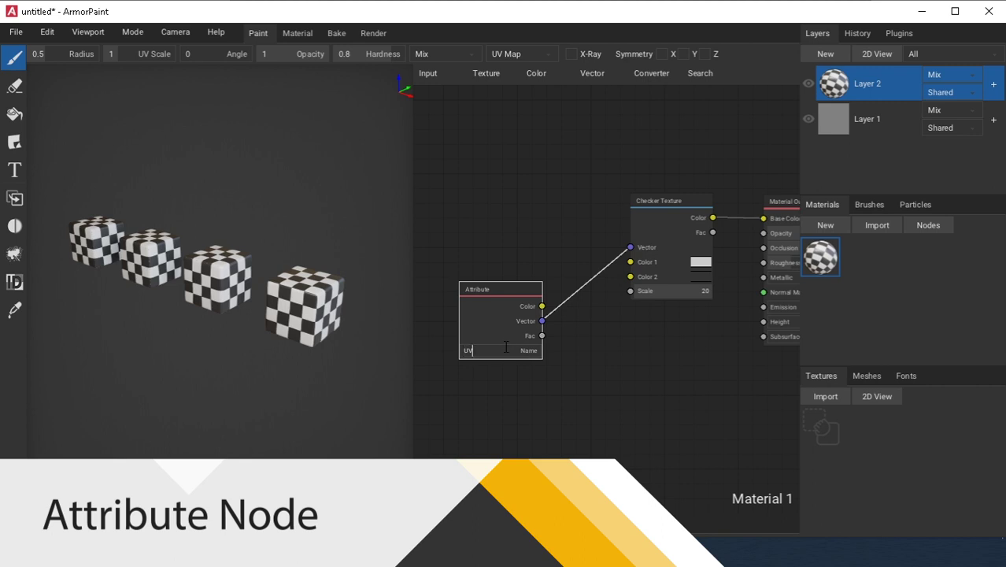
type("2")
left_click_drag(631, 247, 696, 218)
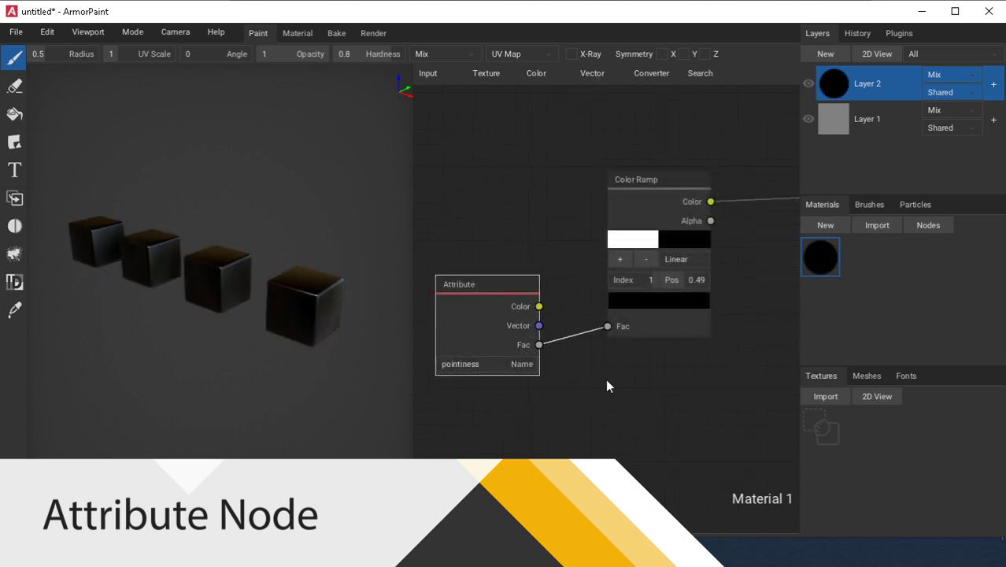
middle_click_drag(605, 386, 525, 409)
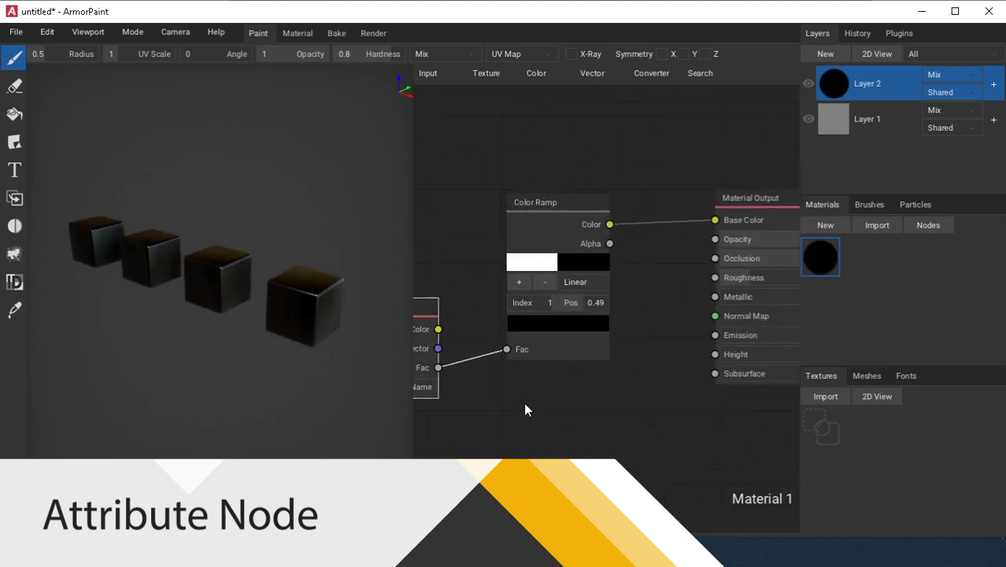
mouse_move(583, 300)
left_mouse_down()
mouse_move(602, 303)
mouse_move(525, 303)
mouse_move(599, 304)
left_mouse_up()
right_click_drag(310, 314, 282, 292)
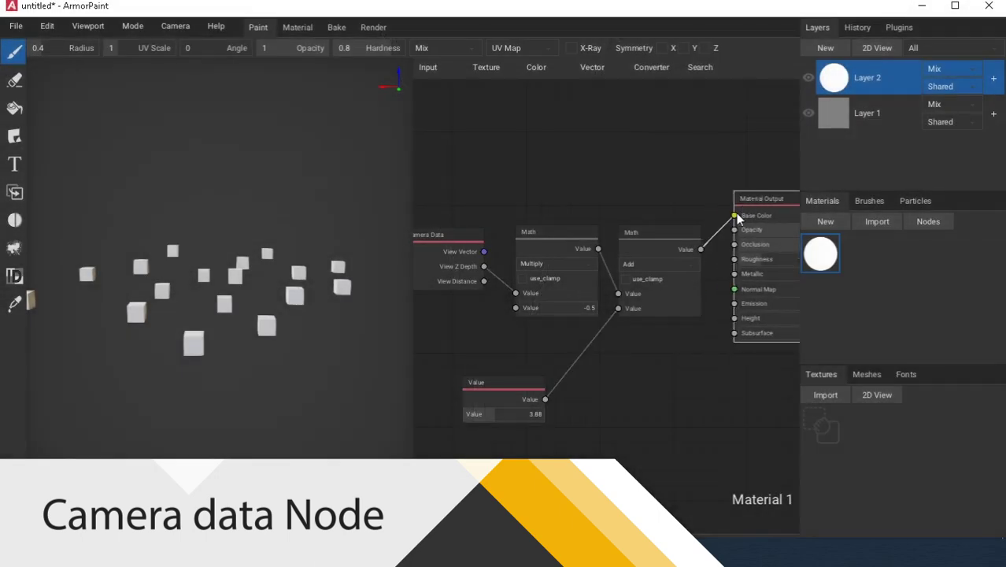
- Connect the Math Add result to Base Color and lower the Value node to 0.53
left_click_drag(701, 248, 734, 215)
mouse_move(469, 419)
left_mouse_down()
mouse_move(492, 416)
mouse_move(461, 416)
mouse_move(469, 419)
left_mouse_up()
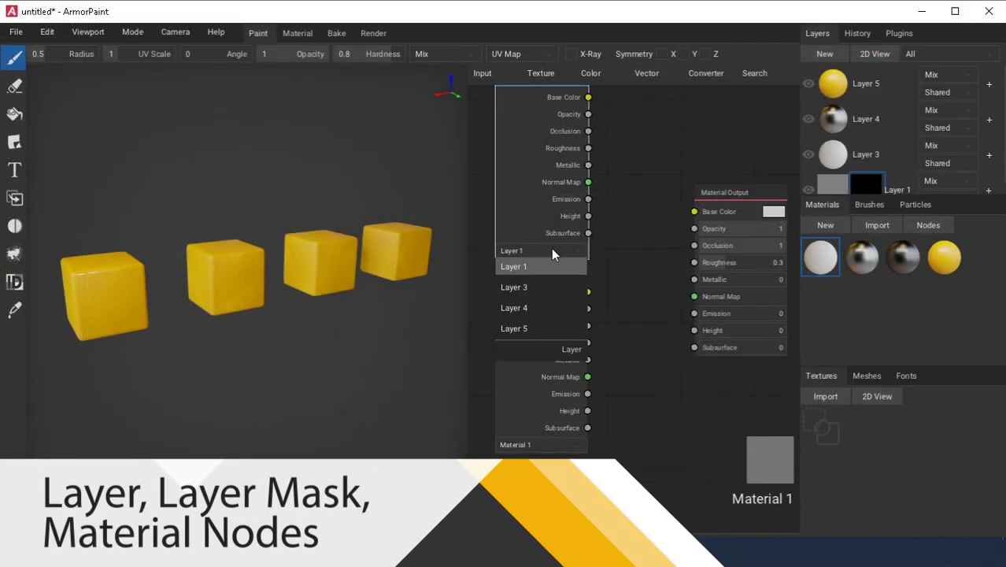
- Set the Layer node to Layer 4 and the Material node to Paint metal
left_click(532, 309)
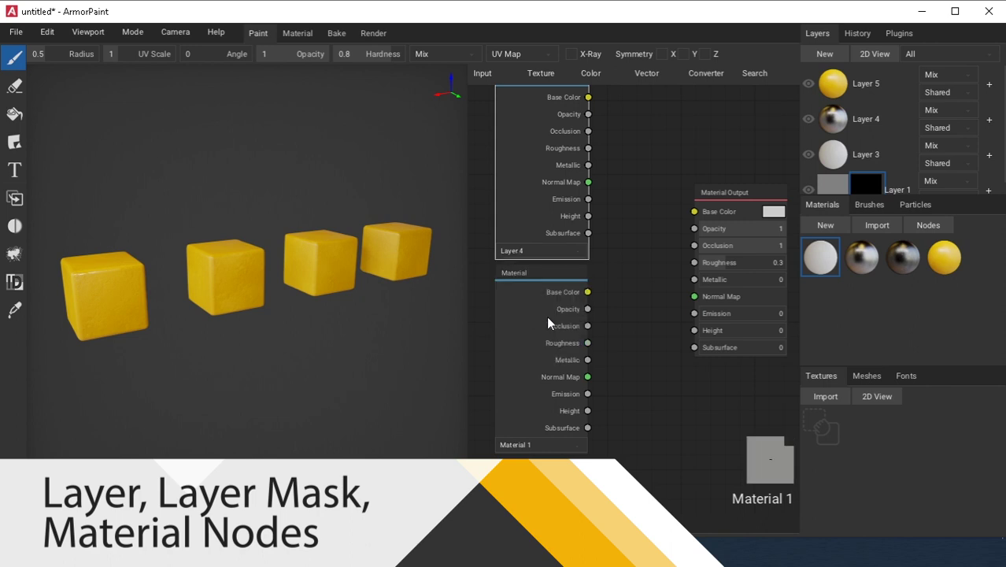
left_click(900, 260)
left_click(814, 262)
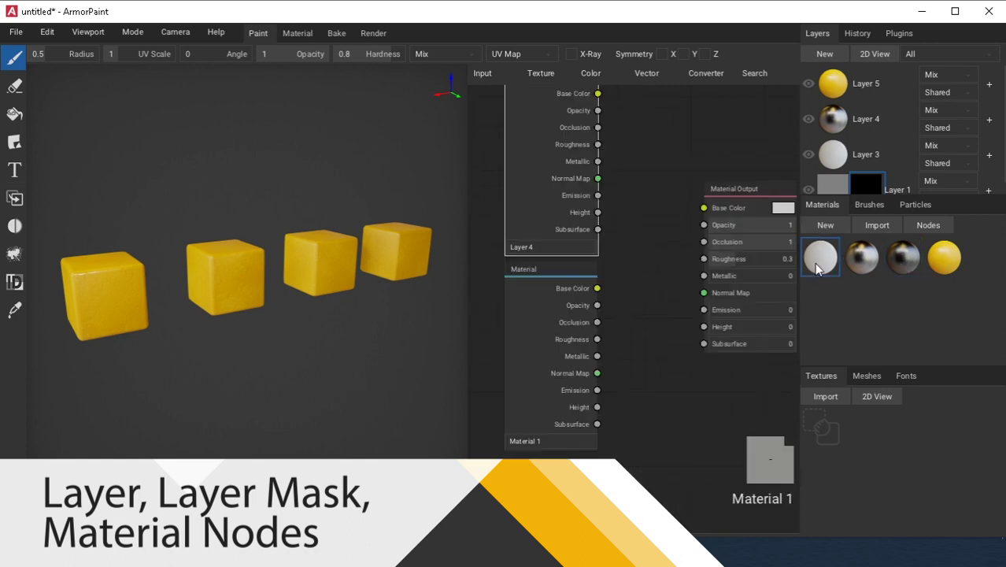
left_click(542, 441)
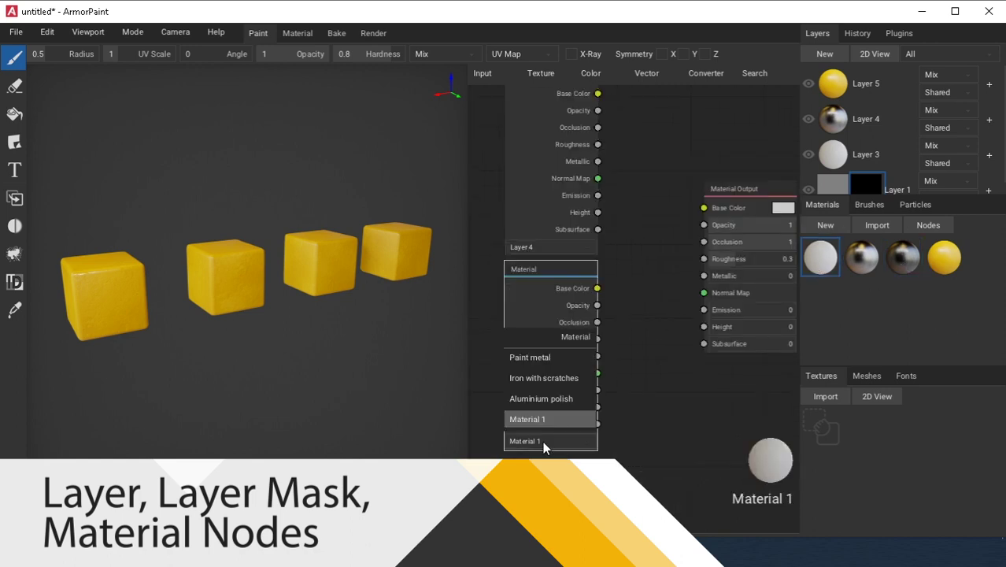
left_click(538, 364)
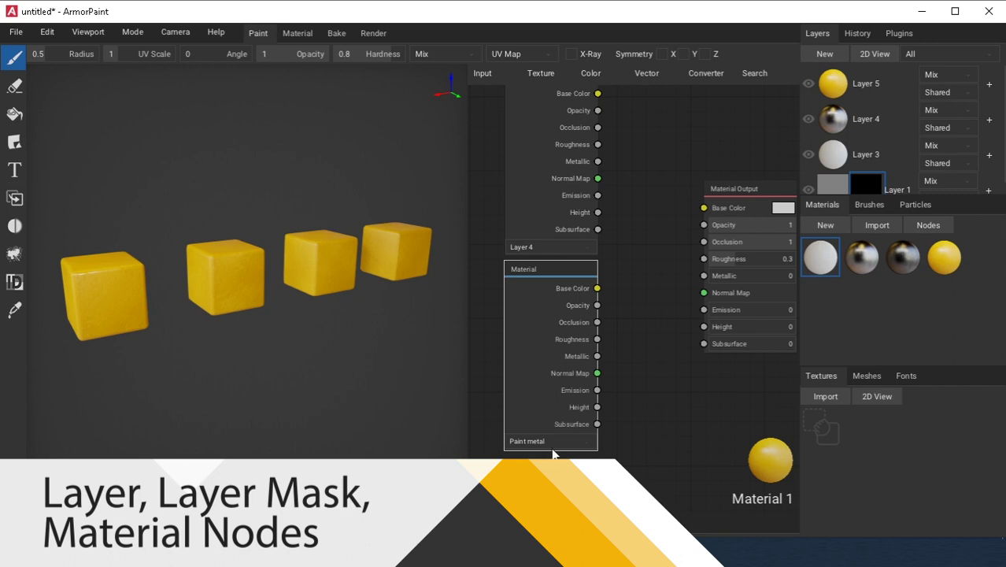
scroll(553, 442, "down", 1)
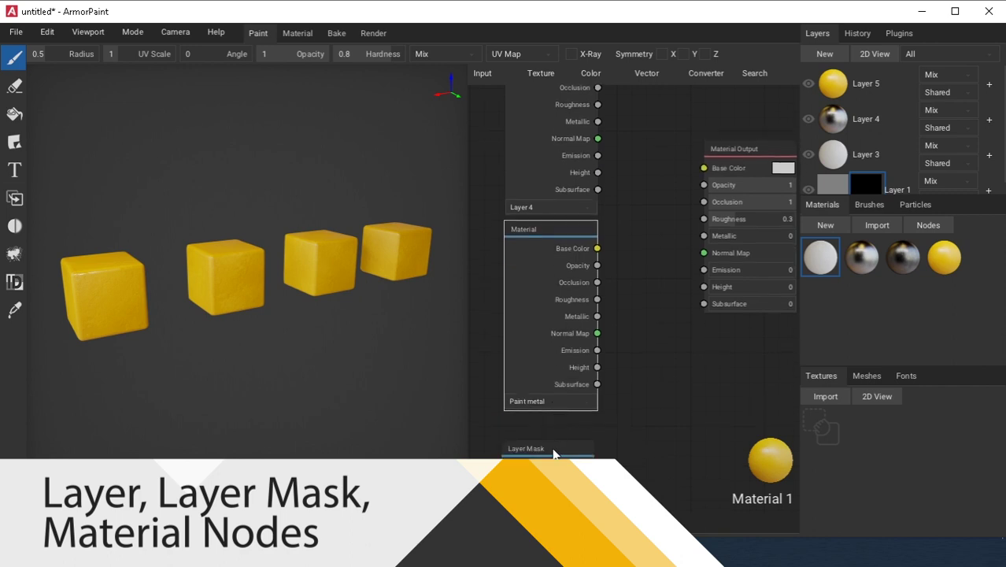
- Hide Layers 5, 4 and 3 and make Layer 1 the active layer
left_click(808, 83)
left_click(808, 119)
left_click(808, 154)
left_click(831, 185)
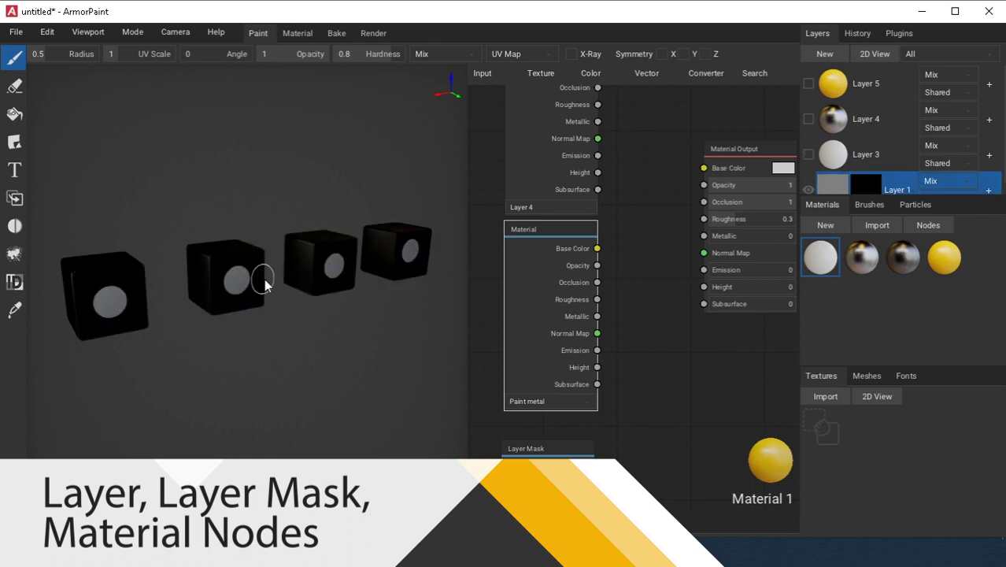
scroll(877, 186, "down", 1)
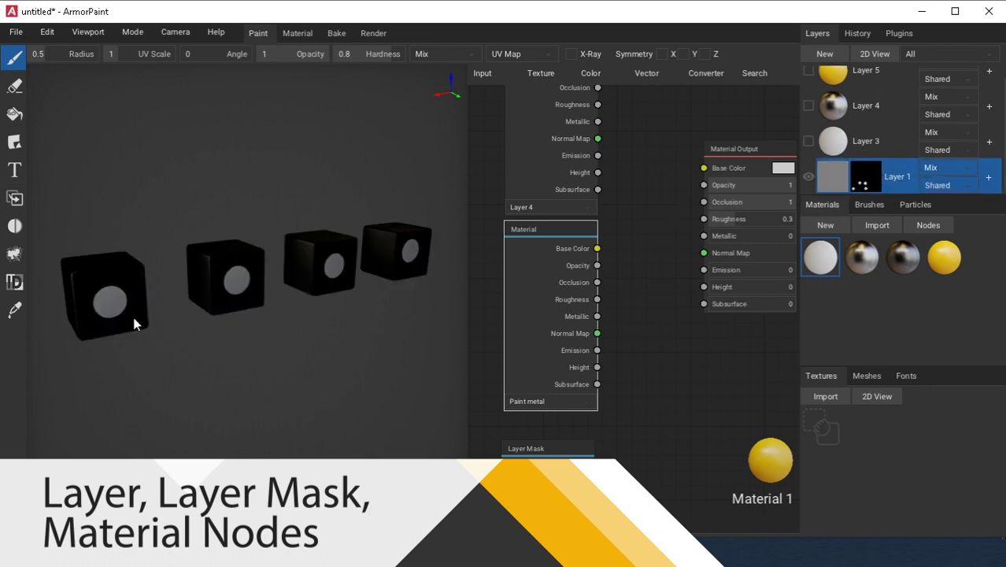
scroll(561, 432, "down", 2)
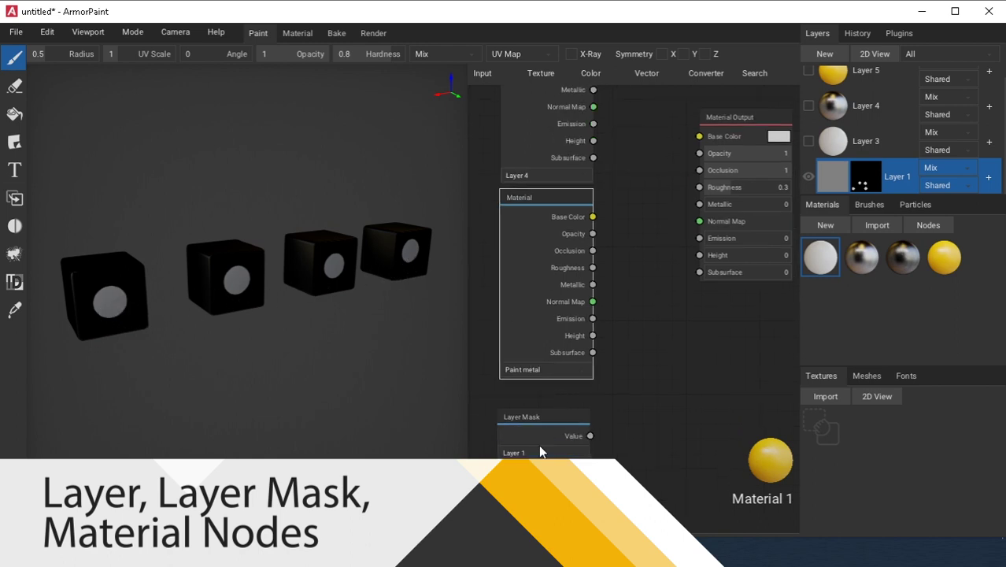
- Set the Layer Mask node's layer to Layer 1
left_click(539, 450)
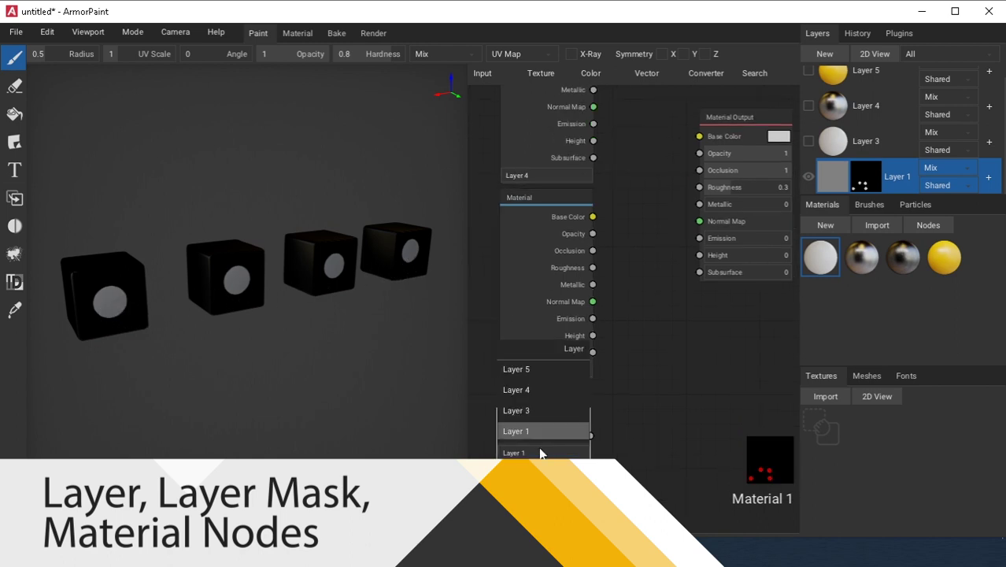
left_click(516, 429)
scroll(613, 292, "up", 2)
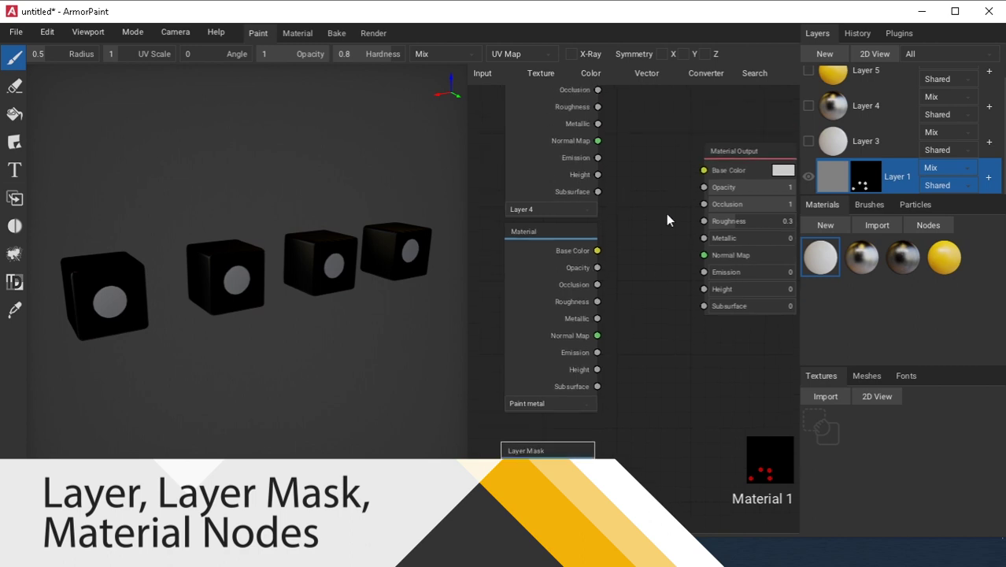
scroll(642, 202, "up", 2)
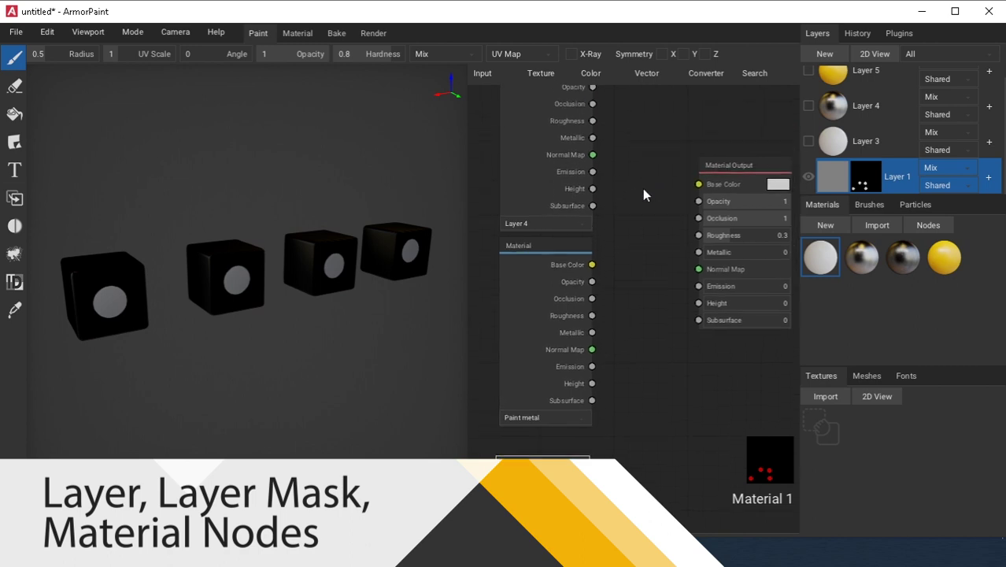
- Add a MixRGB node and turn Layer 3 back on as the active layer
left_click(592, 76)
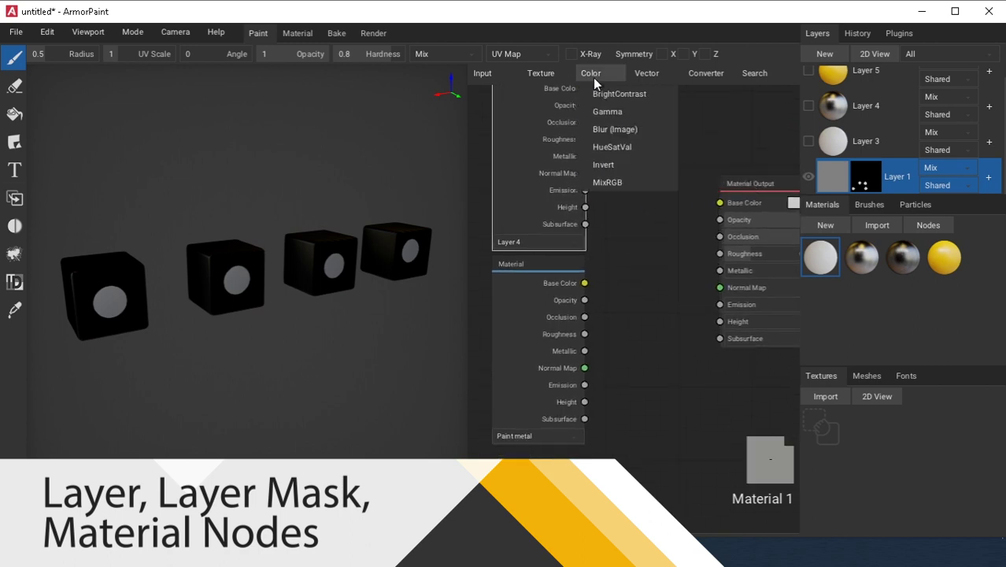
left_click(626, 180)
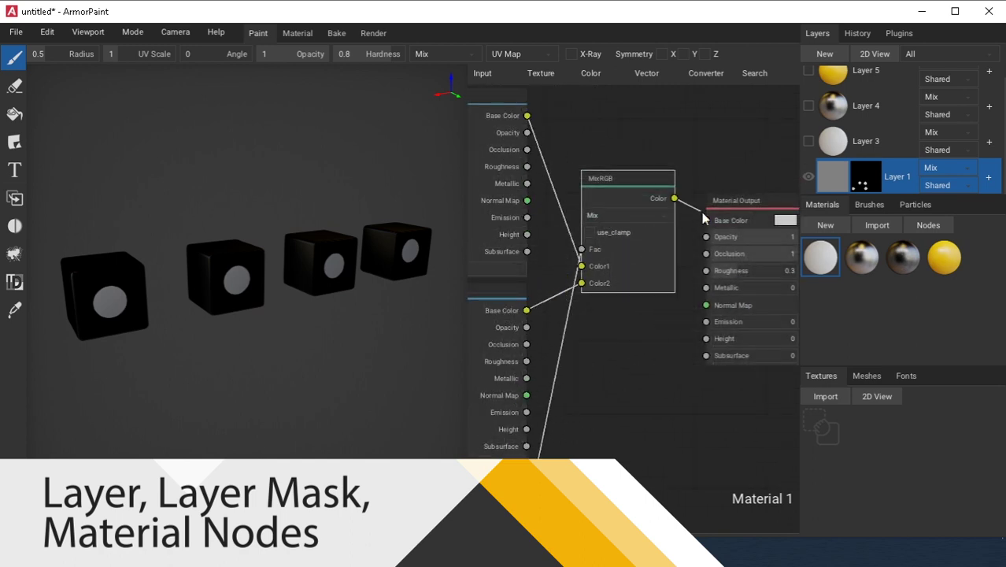
scroll(852, 140, "up", 1)
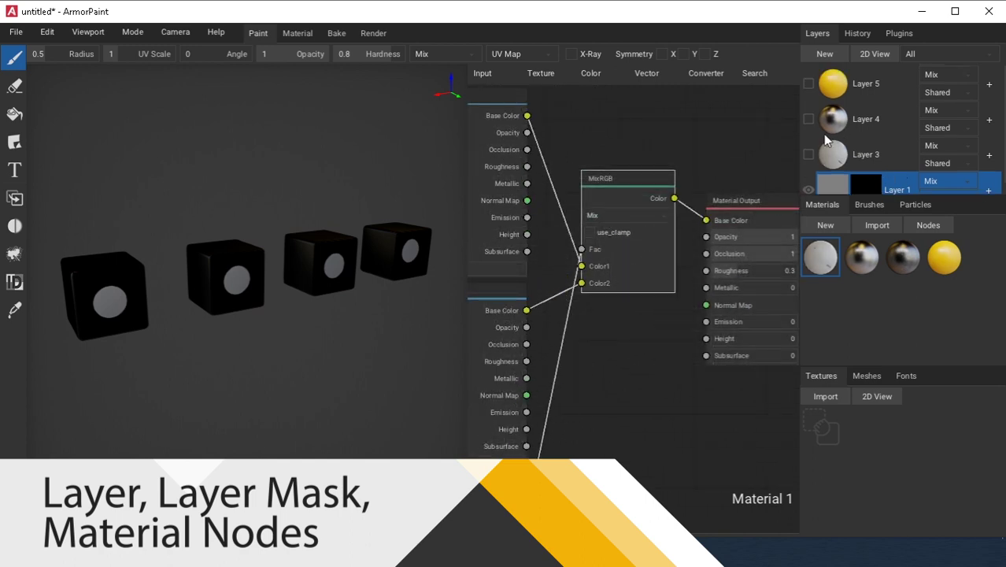
left_click(809, 155)
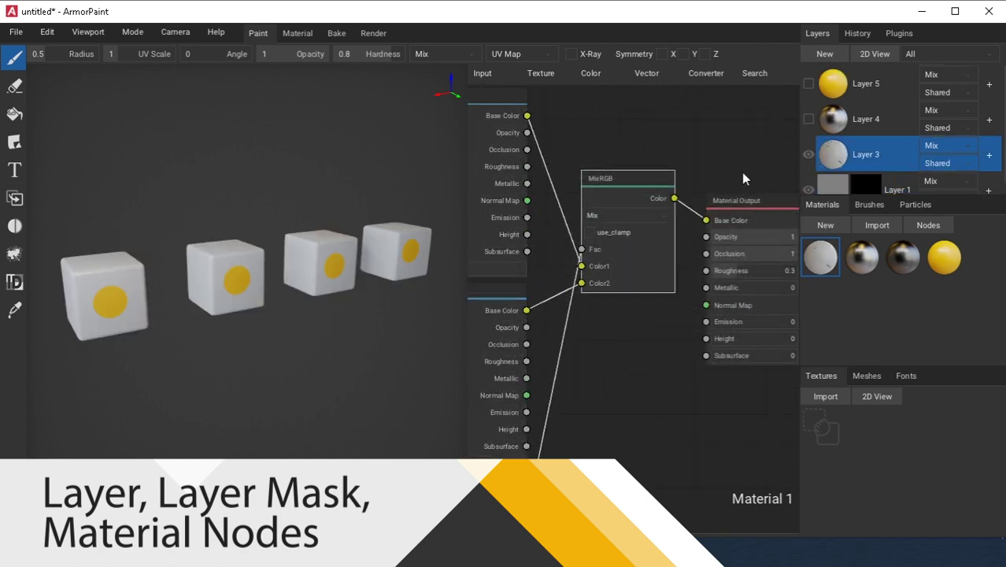
- Reposition the Layer Mask node and switch the Layer node to Layer 6
middle_click_drag(537, 381, 603, 248)
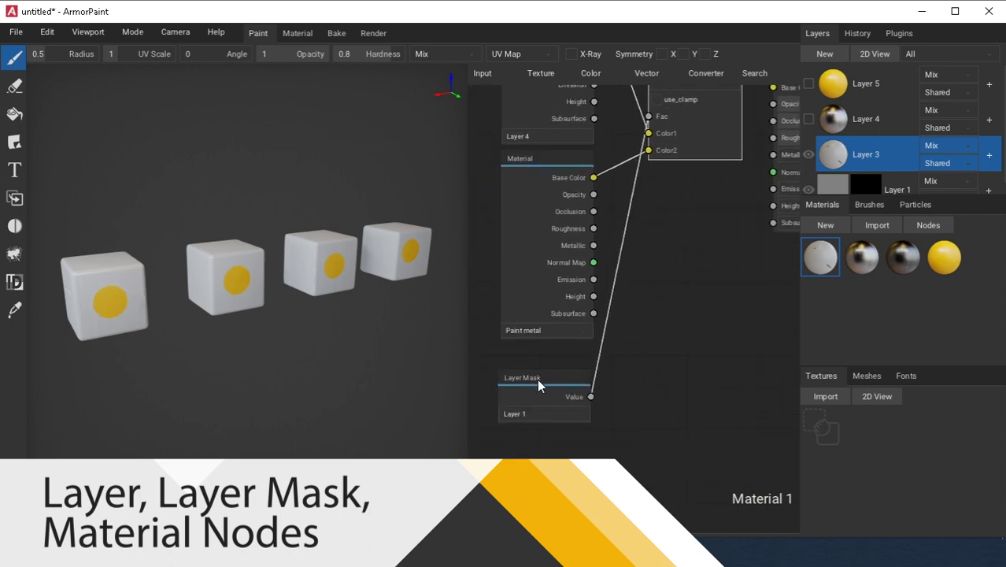
left_click_drag(538, 384, 546, 362)
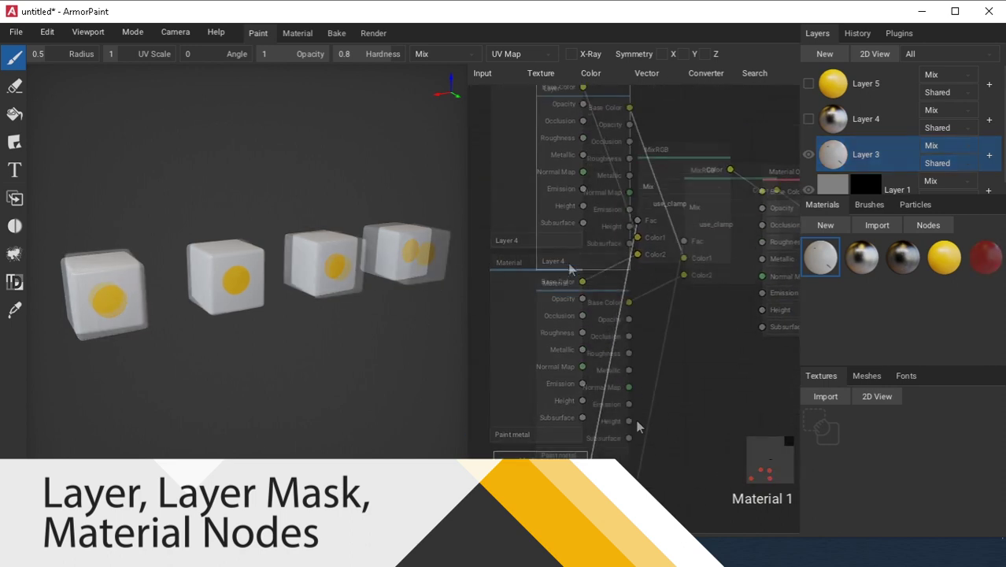
left_click(568, 259)
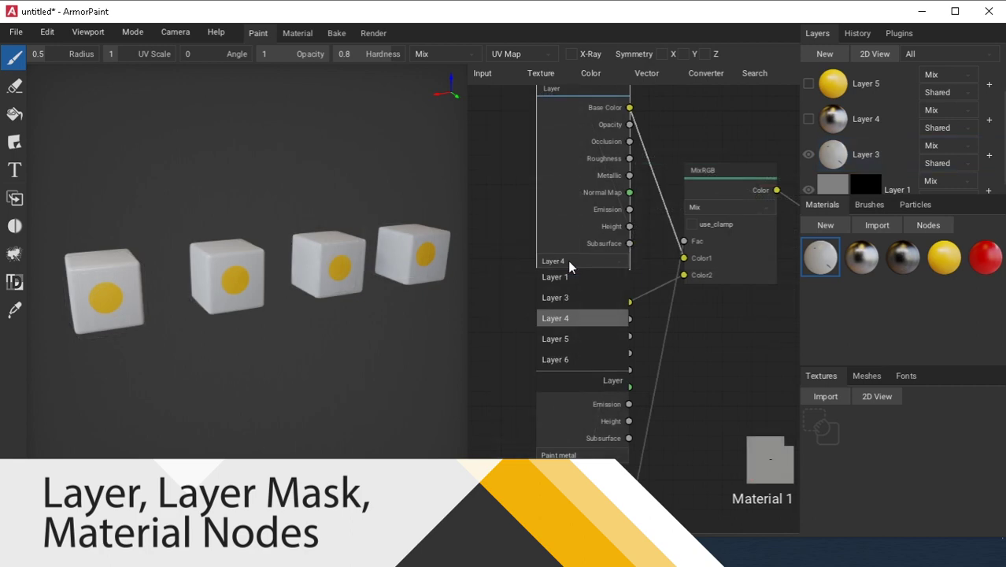
left_click(559, 356)
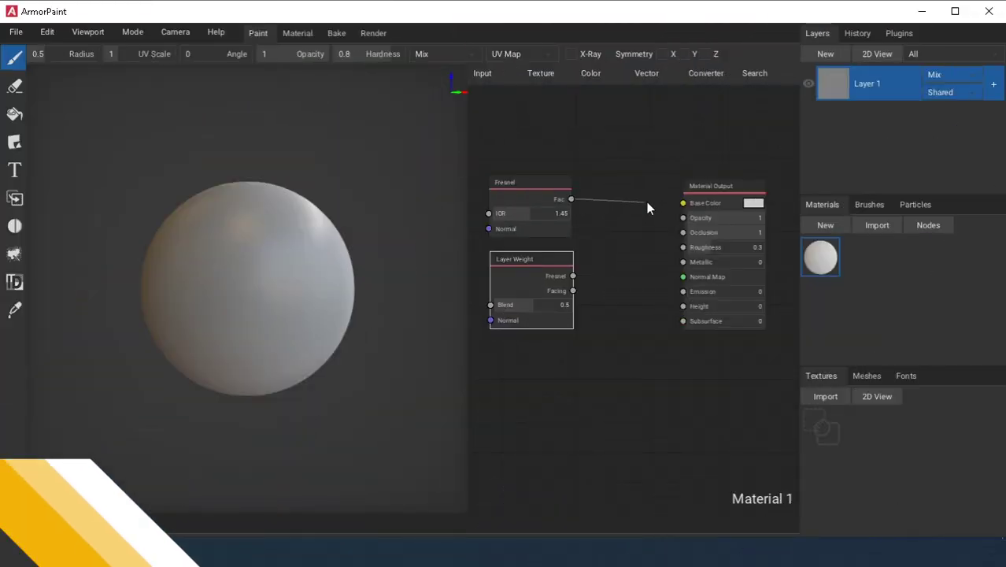
- Link Fresnel Fac to Base Color, apply the material to the sphere and rotate the lighting
left_click_drag(646, 208, 682, 202)
left_click_drag(820, 257, 278, 254)
mouse_move(316, 279)
middle_mouse_down("shift")
mouse_move(213, 283)
mouse_move(216, 263)
mouse_move(209, 270)
mouse_move(310, 268)
mouse_move(313, 278)
middle_mouse_up("shift")
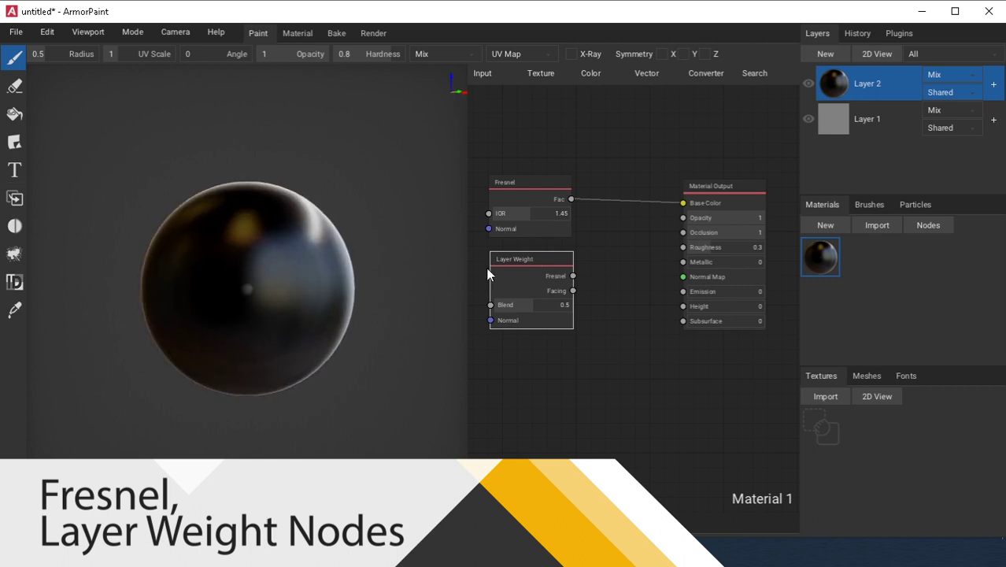
- Compare Layer Weight's Fresnel output with Fresnel Fac as the sphere's Base Color
left_click_drag(573, 276, 681, 202)
middle_click_drag(321, 269, 388, 296, "shift")
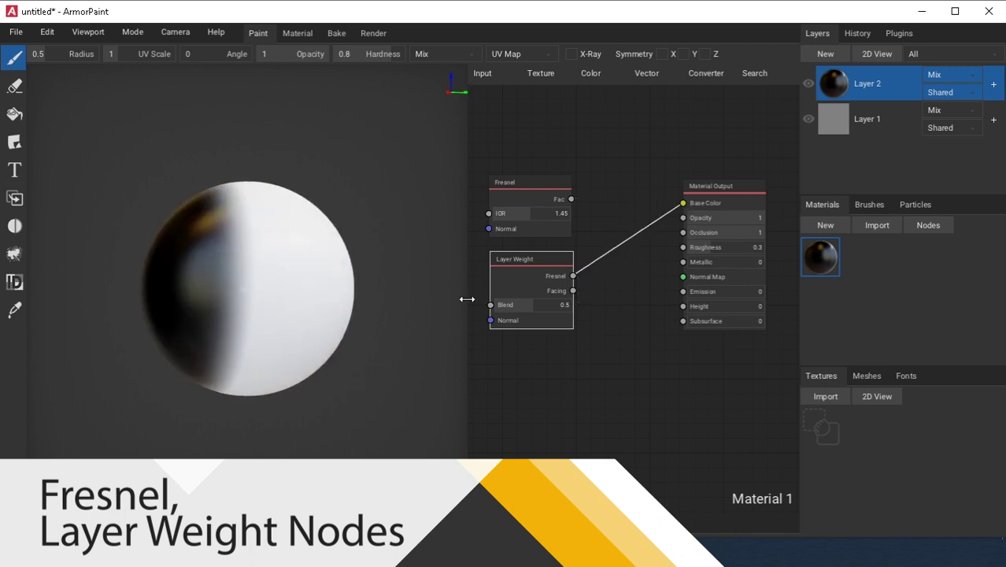
mouse_move(570, 199)
left_mouse_down()
mouse_move(653, 231)
mouse_move(683, 202)
left_mouse_up()
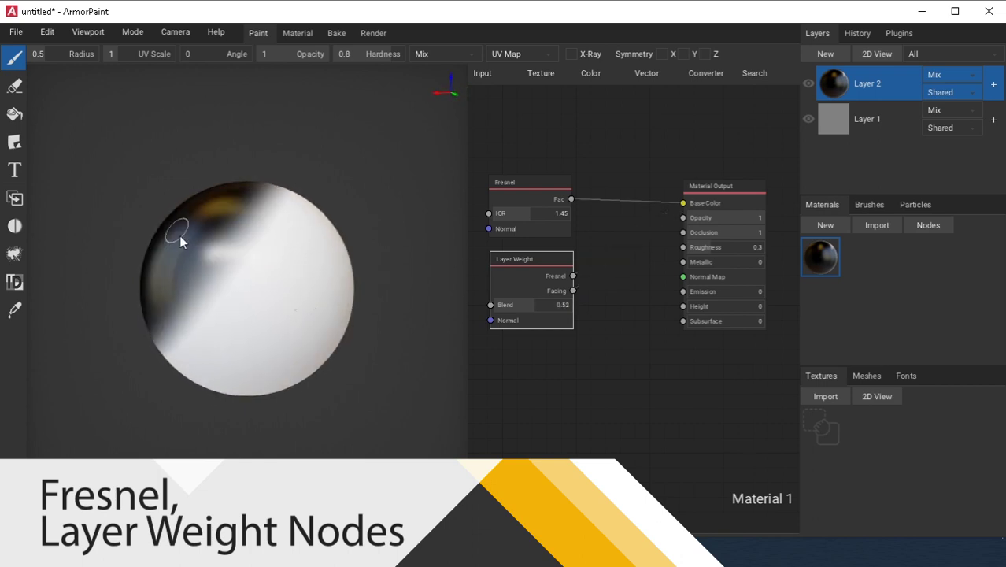
mouse_move(182, 242)
right_mouse_down()
mouse_move(296, 265)
mouse_move(237, 261)
right_mouse_up()
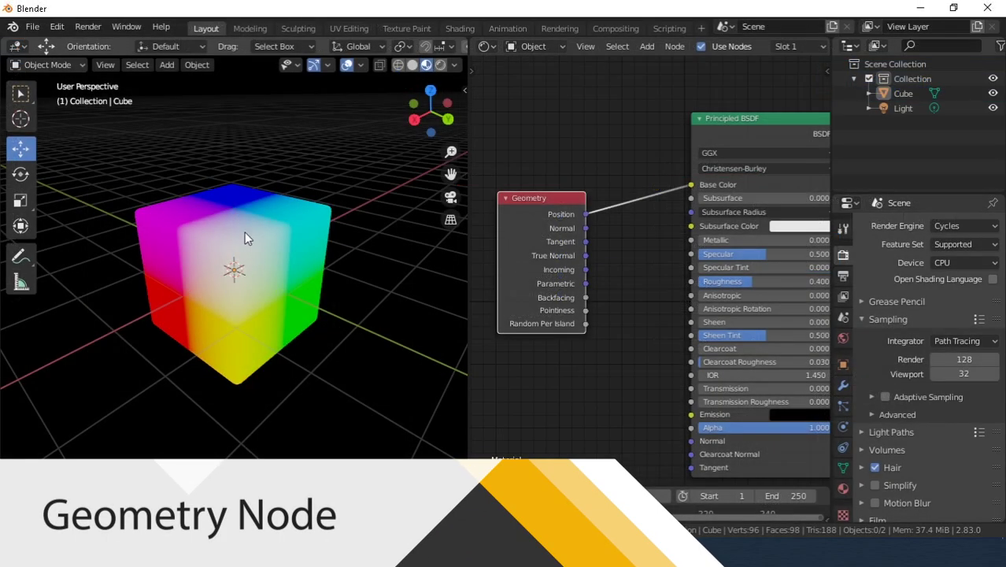
- Move the cube up along Z, along X, and to the lower right, undoing each move
left_click(245, 233)
scroll(242, 232, "down", 4)
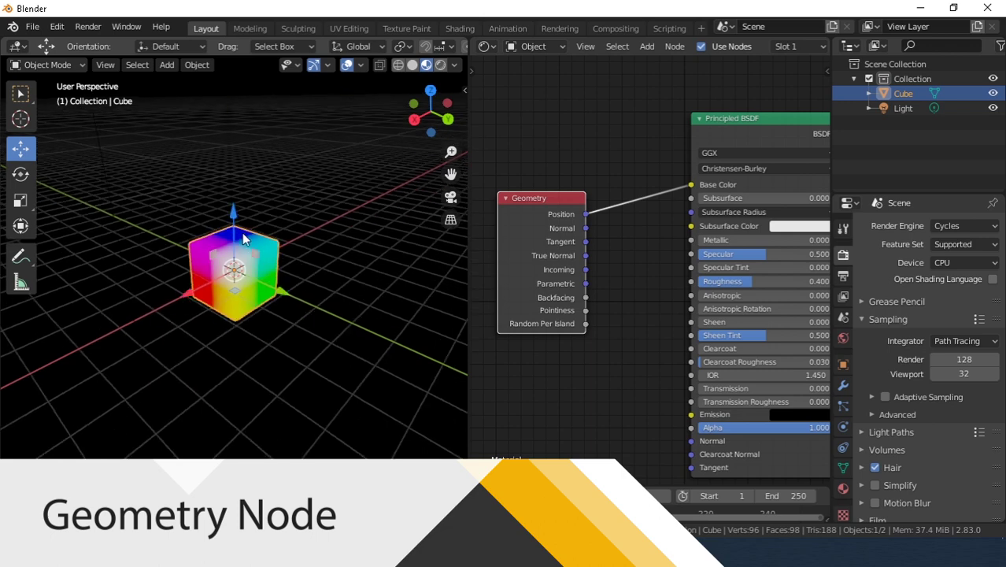
left_click_drag(230, 233, 210, 103)
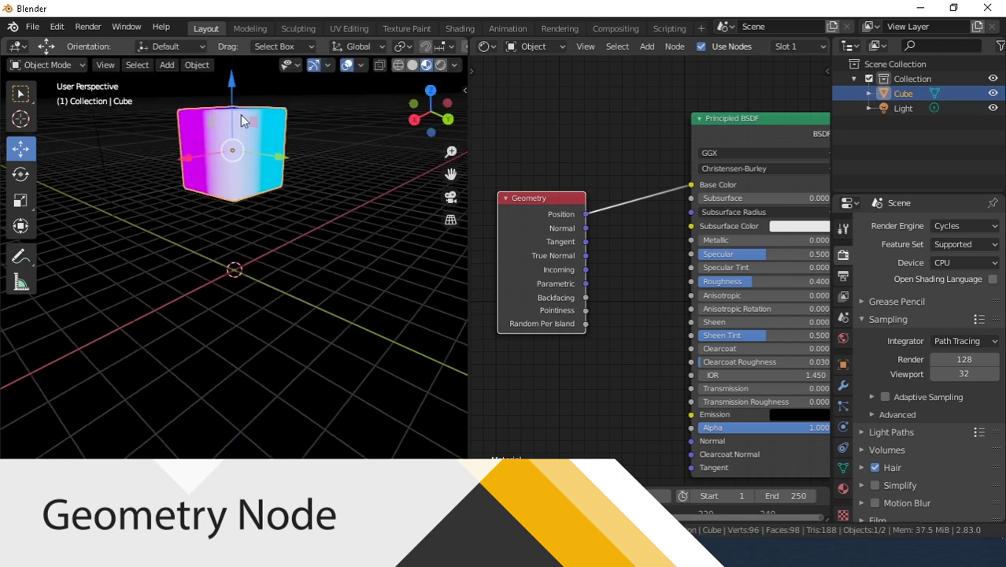
key("ctrl+z")
left_click_drag(201, 288, 63, 359)
key("ctrl+z")
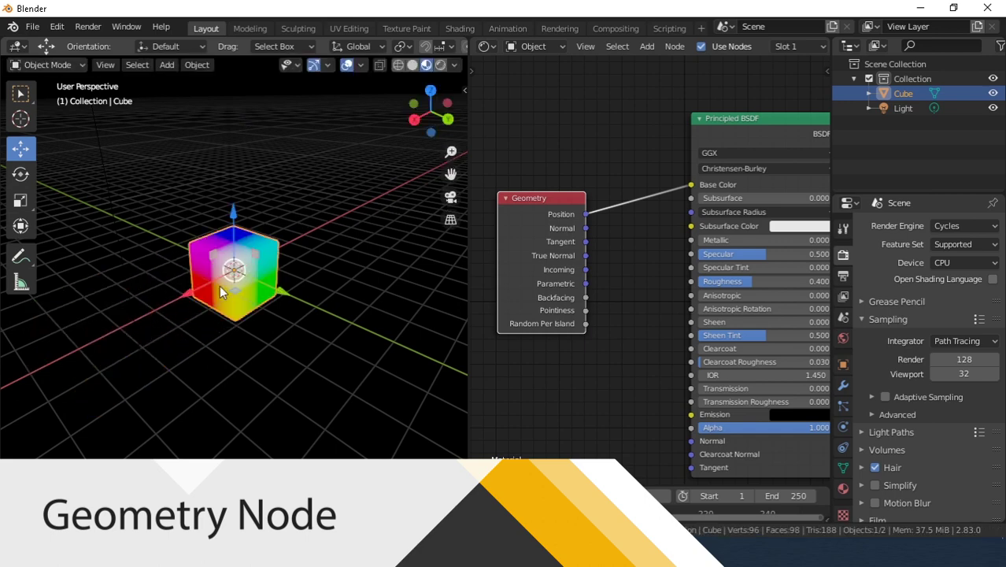
left_click_drag(272, 293, 363, 384)
key("ctrl+z")
- Move the cube freely up and left twice, undoing back to the world origin
left_click_drag(327, 340, 201, 236)
key("ctrl+z")
middle_click_drag(191, 299, 187, 302)
key("g")
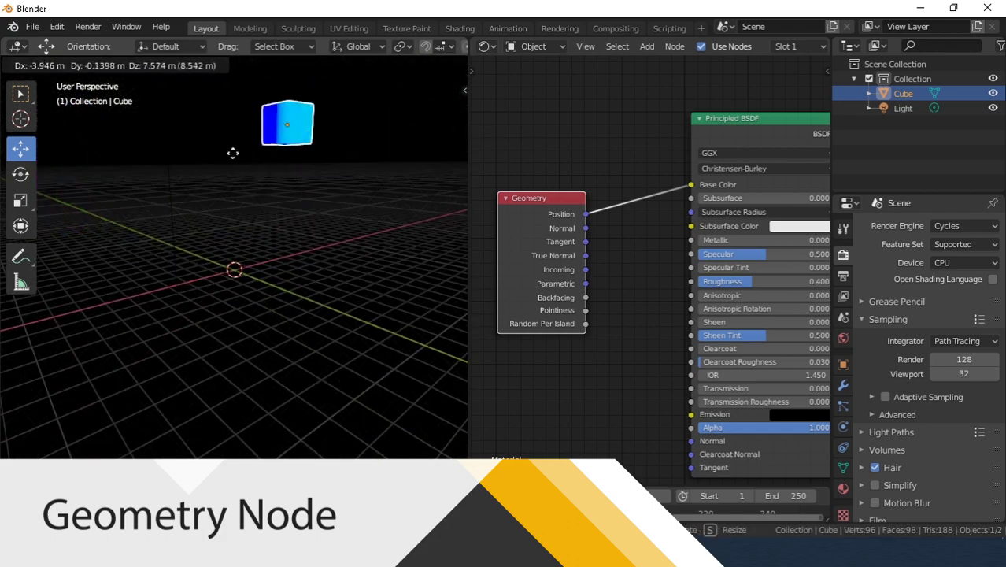
left_click(200, 148)
mouse_move(208, 214)
middle_mouse_down()
mouse_move(130, 203)
mouse_move(188, 195)
mouse_move(221, 211)
middle_mouse_up()
key("ctrl+z")
- From a low side view of the cube, feed True Normal, then Normal, into Base Color
scroll(260, 283, "up", 6)
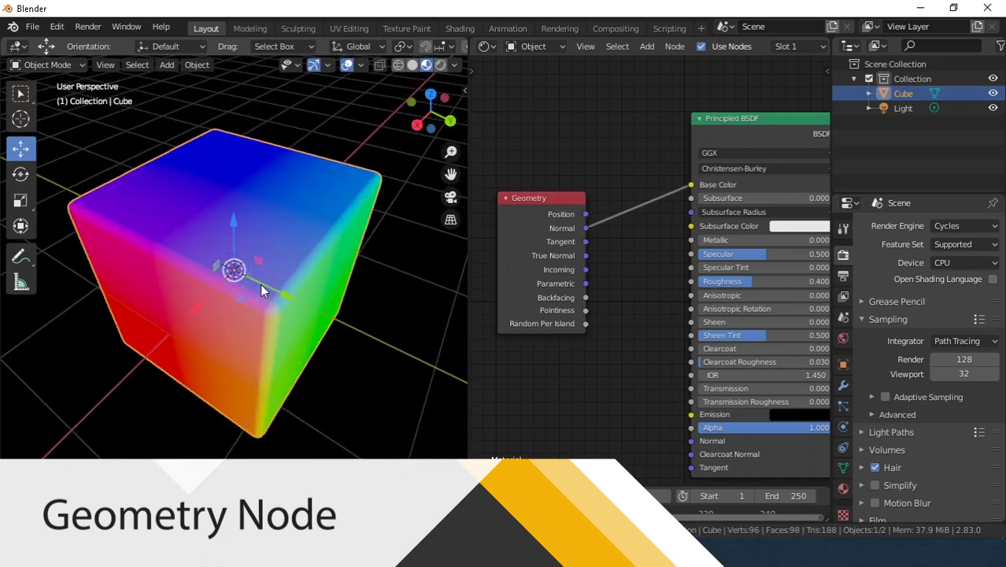
middle_click_drag(260, 301, 266, 258)
left_click(843, 467)
left_click_drag(586, 255, 687, 191)
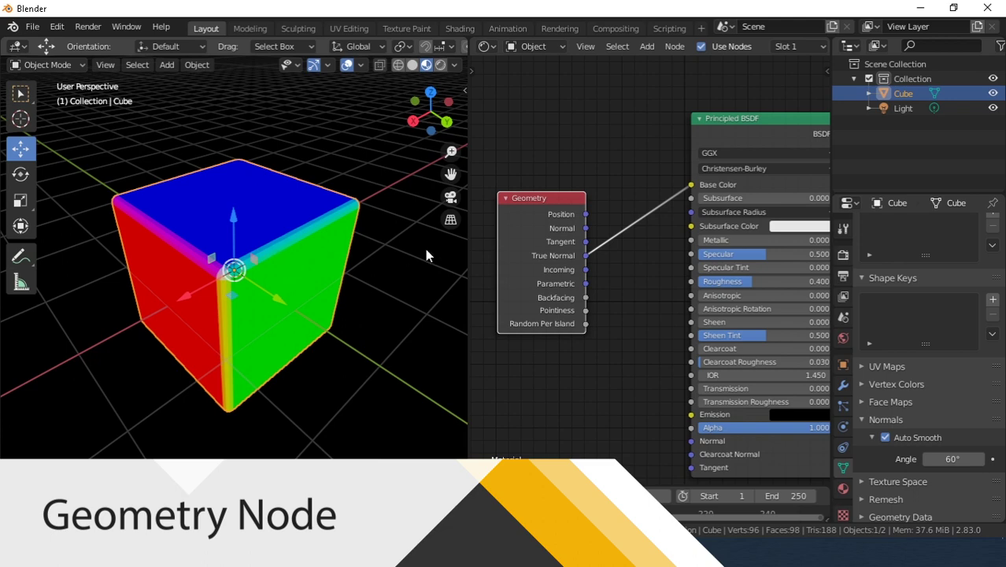
left_click_drag(645, 200, 691, 184)
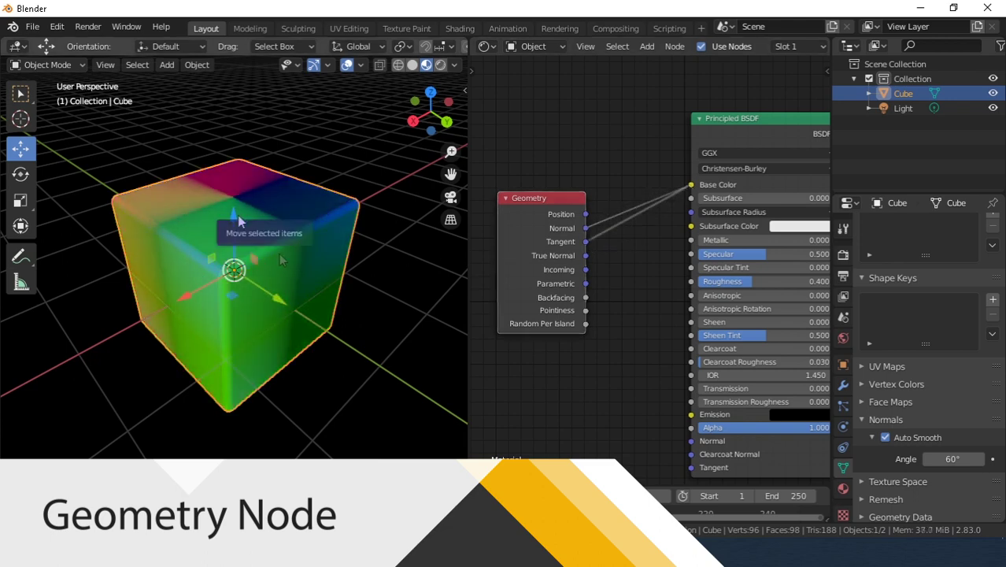
- Orbit to the cube's red and green sides, then switch Base Color to the Incoming output
middle_click_drag(242, 244, 211, 251)
scroll(252, 196, "down", 3)
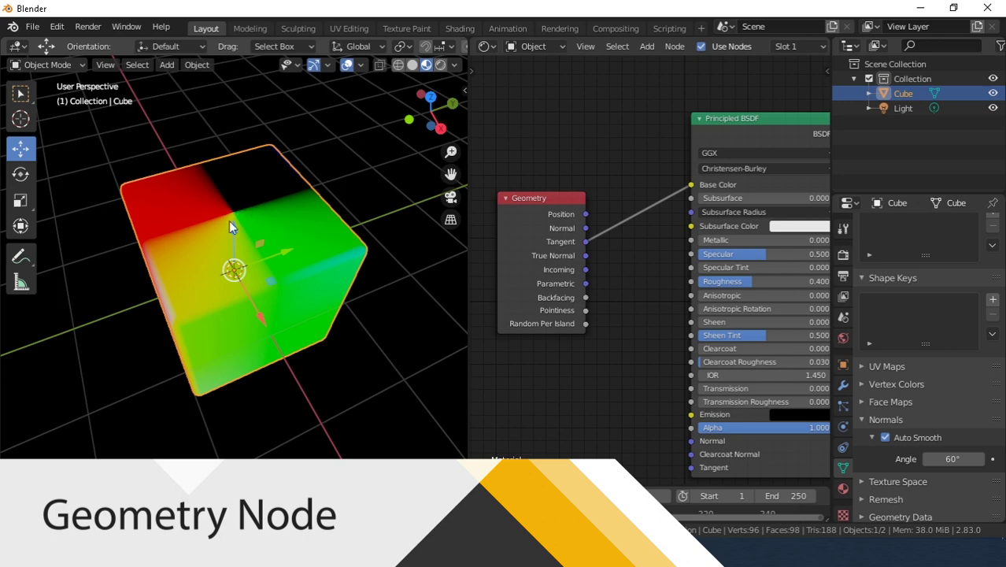
middle_click_drag(286, 225, 247, 242)
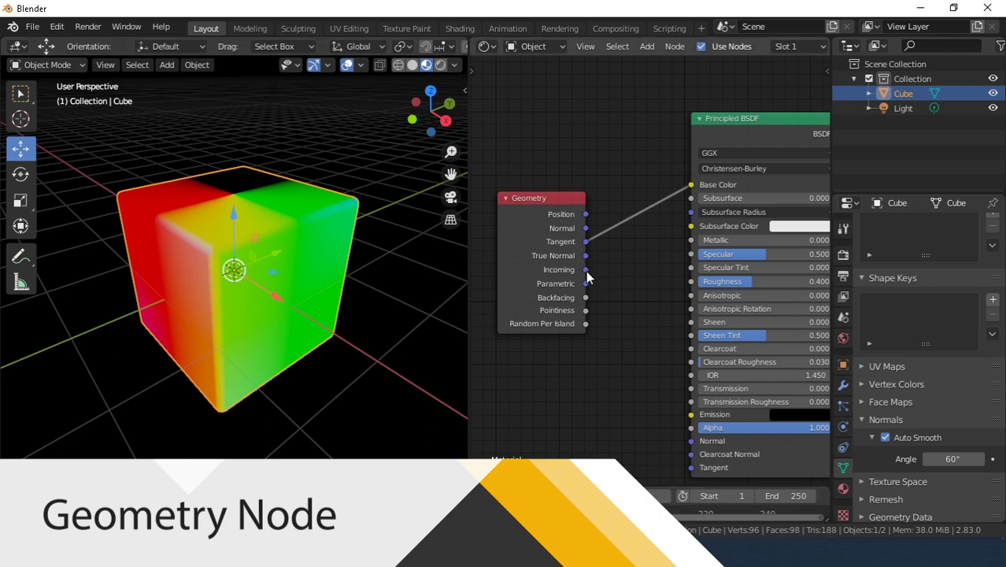
left_click_drag(675, 204, 690, 184)
middle_click_drag(267, 315, 236, 288)
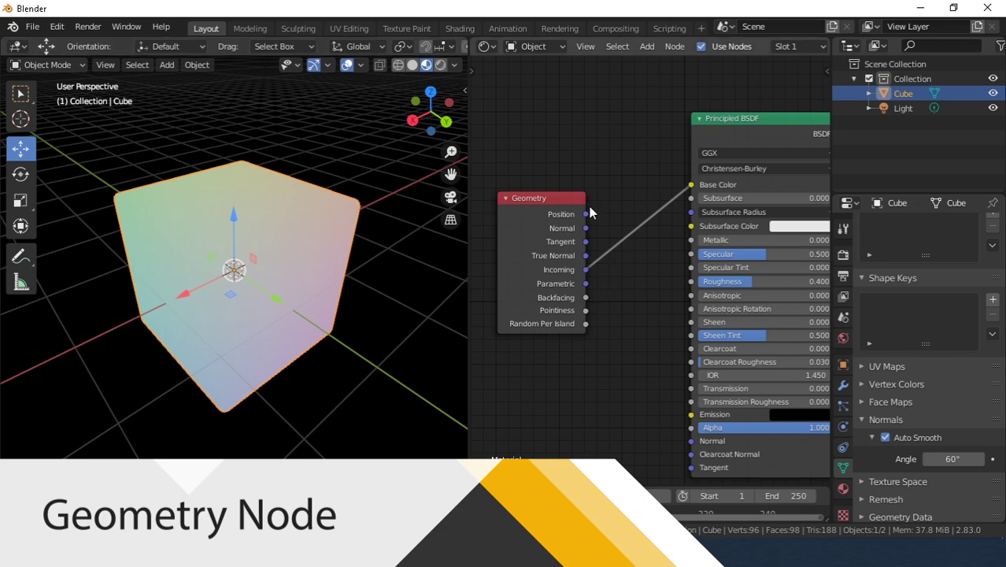
- Compare the Position and Incoming outputs as the cube's base colour while orbiting
left_click_drag(590, 214, 692, 185)
middle_click_drag(185, 282, 255, 308)
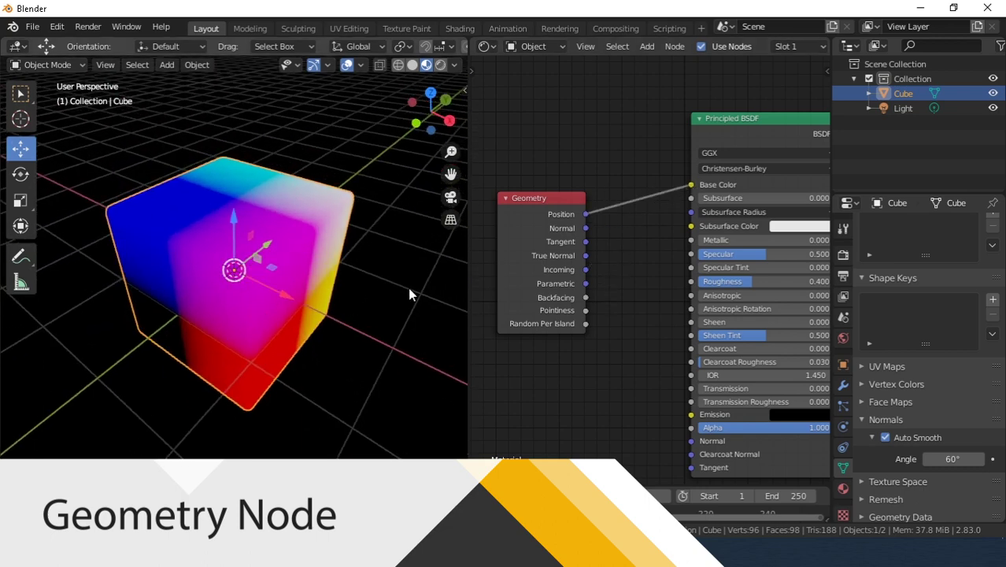
left_click_drag(586, 269, 689, 184)
middle_click_drag(332, 286, 310, 268)
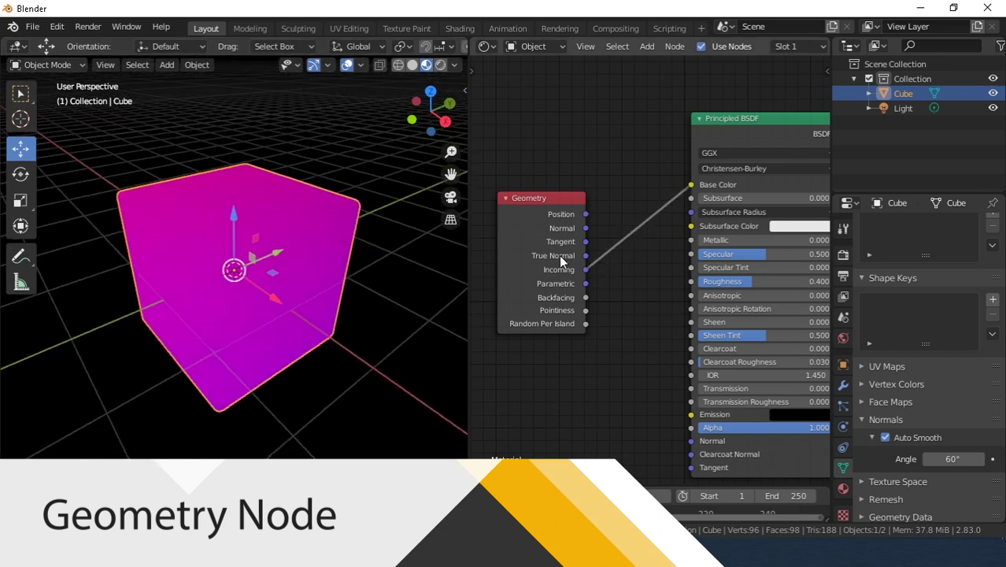
left_click_drag(585, 214, 690, 184)
middle_click_drag(389, 277, 360, 253)
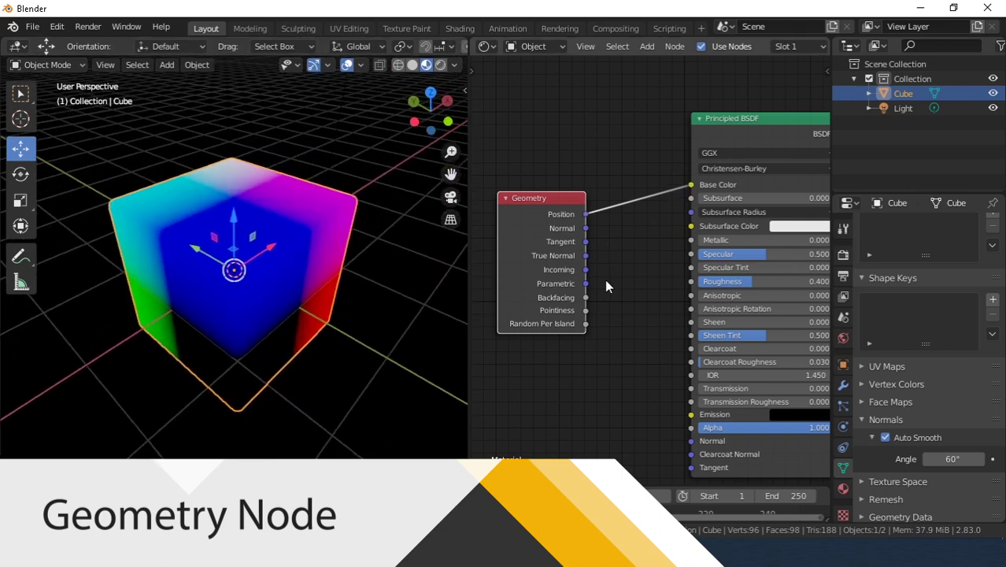
- Return to Incoming, then colour the cube by the Parametric output and orbit around the plane
left_click_drag(585, 269, 690, 184)
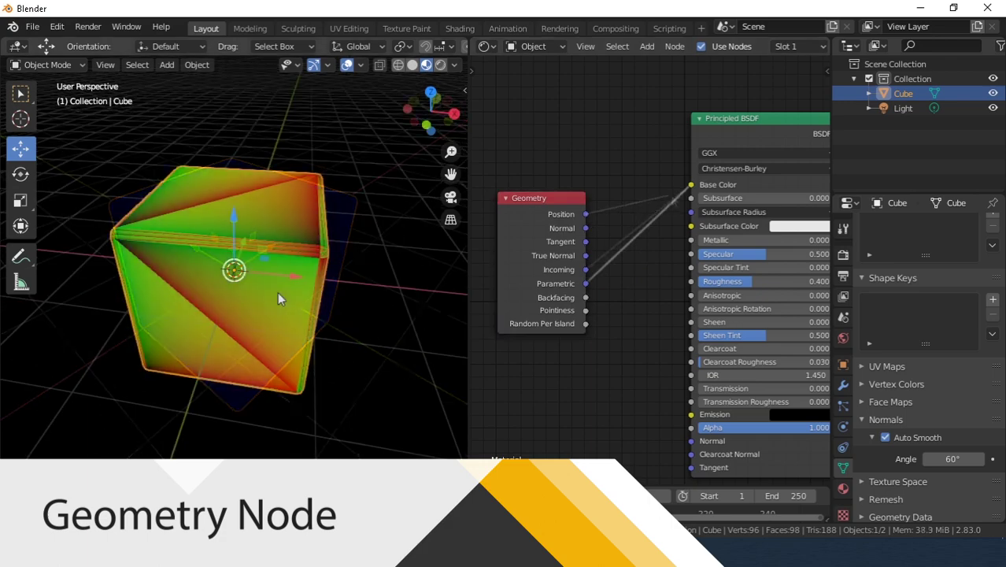
middle_click_drag(277, 291, 238, 274)
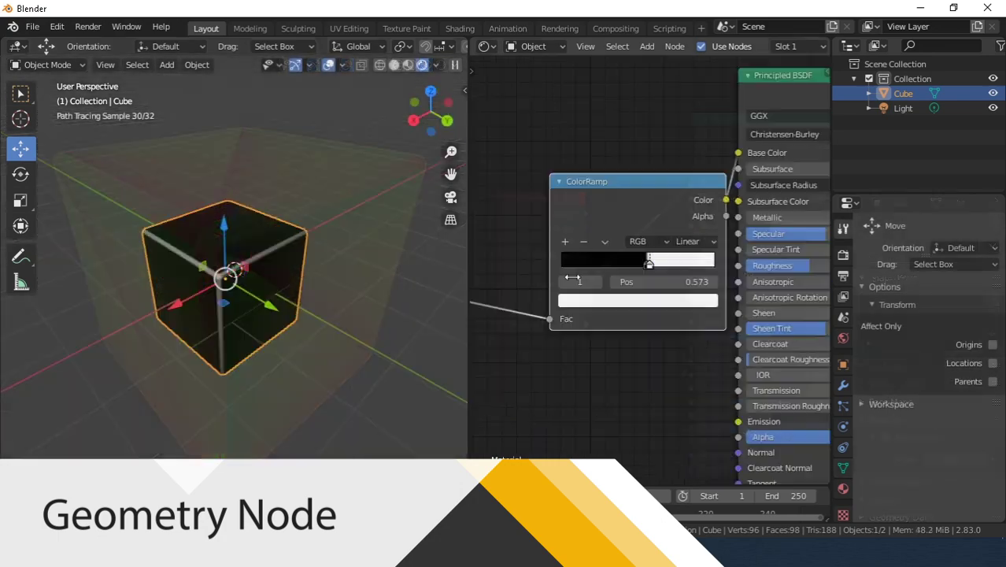
scroll(572, 278, "down", 2)
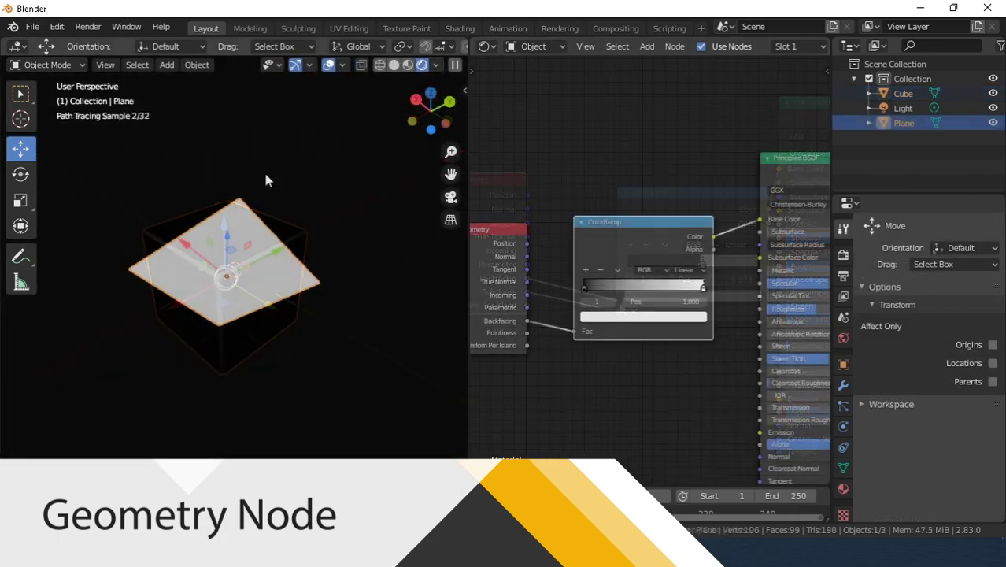
middle_click_drag(267, 177, 235, 387)
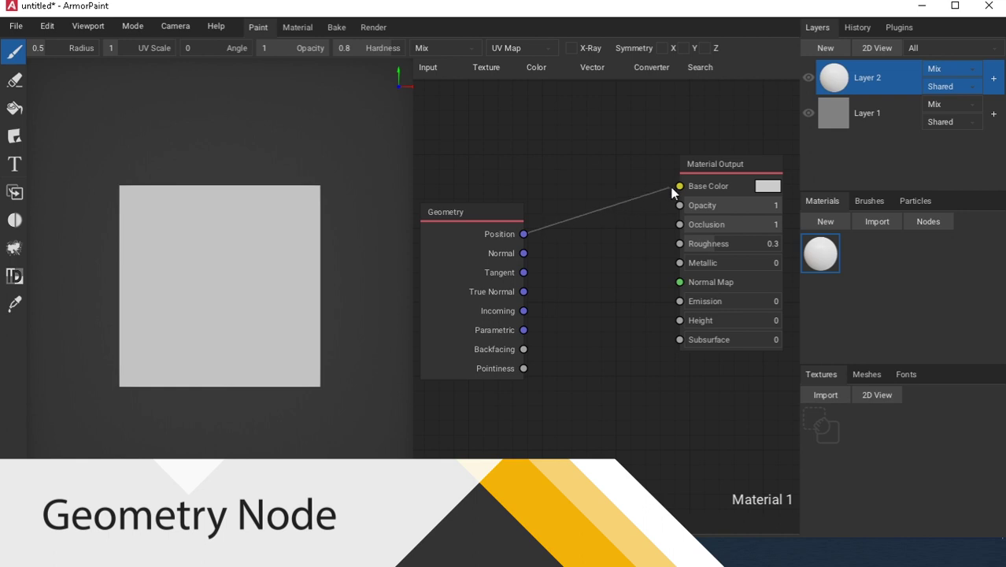
- Preview Position, Tangent, True Normal and Parametric outputs as the base colour
left_click_drag(672, 190, 675, 187)
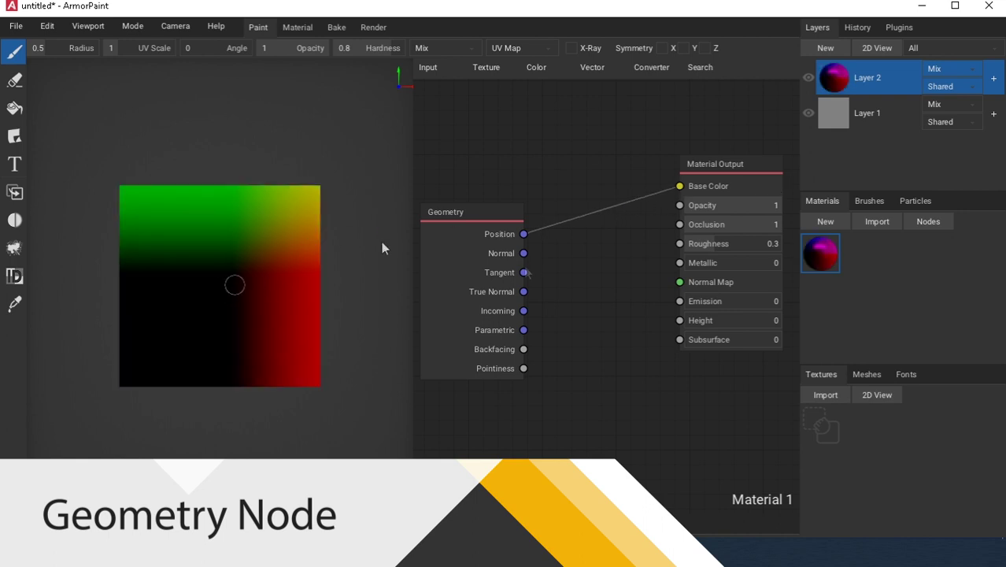
left_click_drag(683, 183, 680, 186)
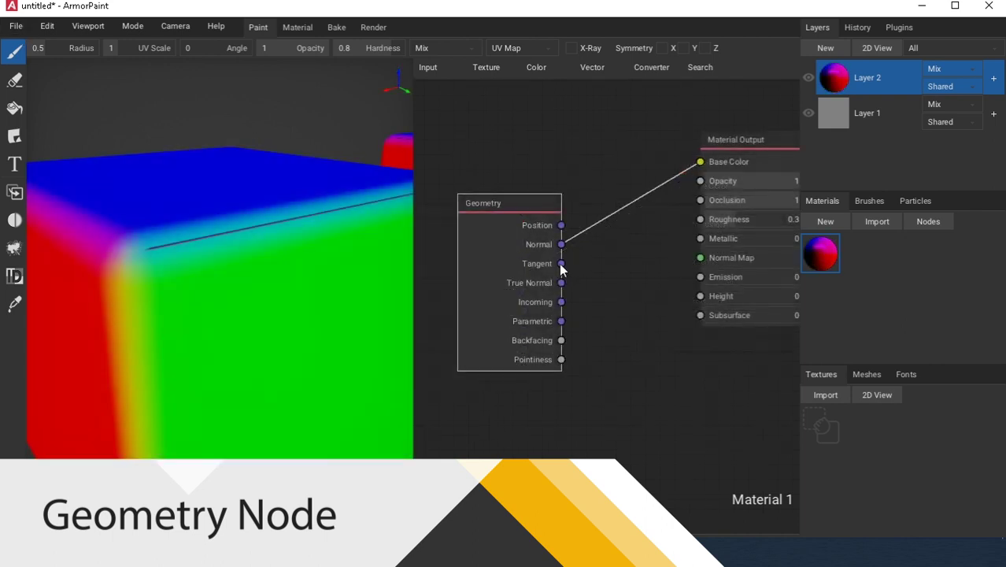
left_click_drag(564, 288, 703, 167)
right_click_drag(407, 258, 305, 242)
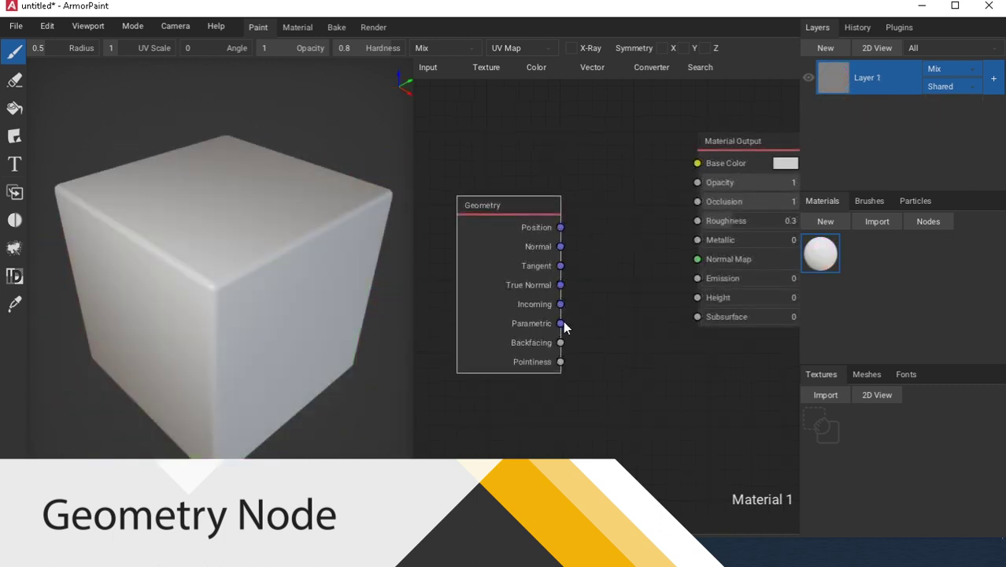
left_click_drag(561, 323, 697, 163)
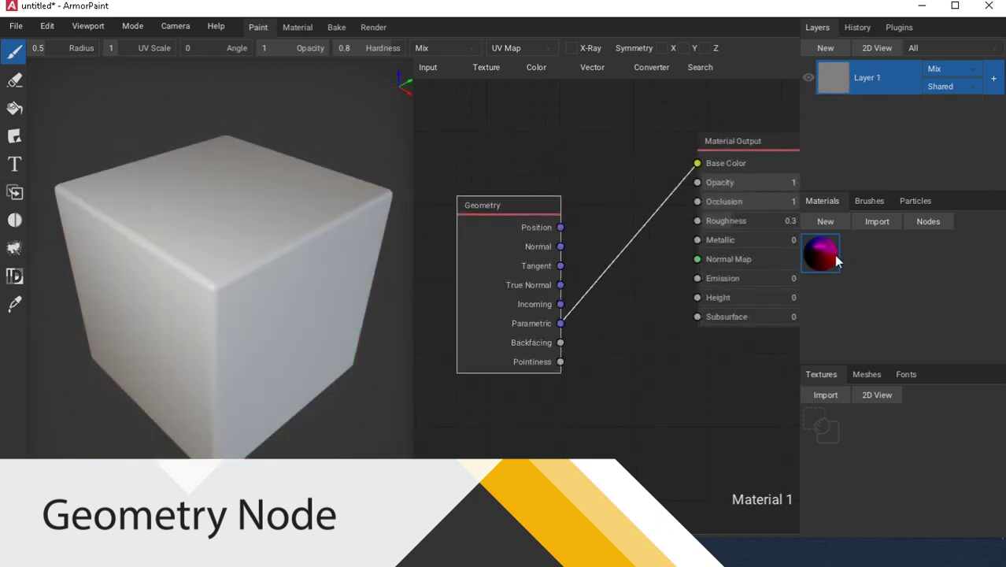
- Apply the material to the cube, widen the ramp's white band, and add an Object Info node
left_click_drag(835, 261, 217, 264)
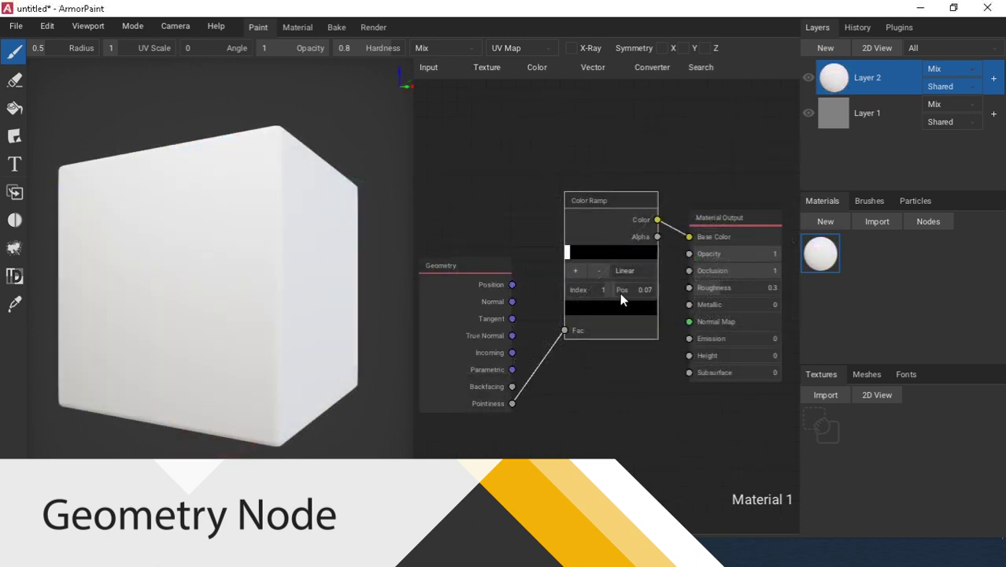
mouse_move(619, 291)
left_mouse_down()
mouse_move(587, 296)
mouse_move(629, 299)
mouse_move(618, 297)
left_mouse_up()
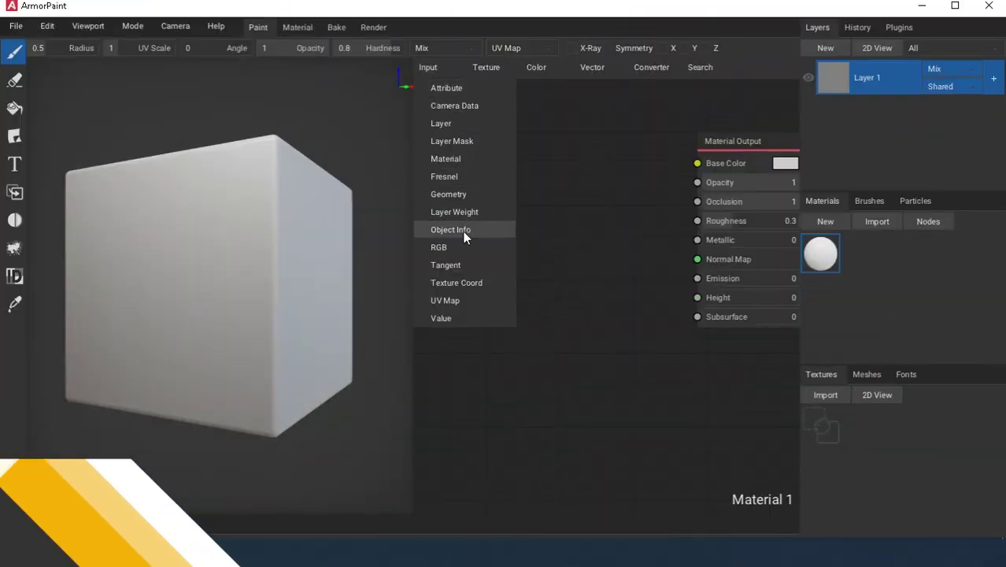
left_click(462, 230)
left_click(477, 182)
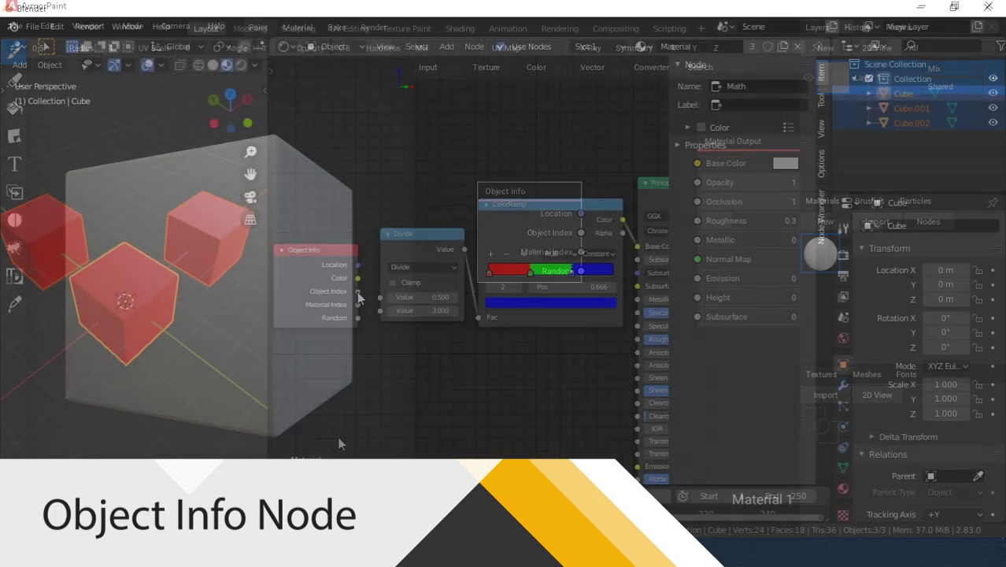
- Feed Object Index into a Divide node set to 3, then select the blue cube to check its index
left_click_drag(357, 291, 379, 297)
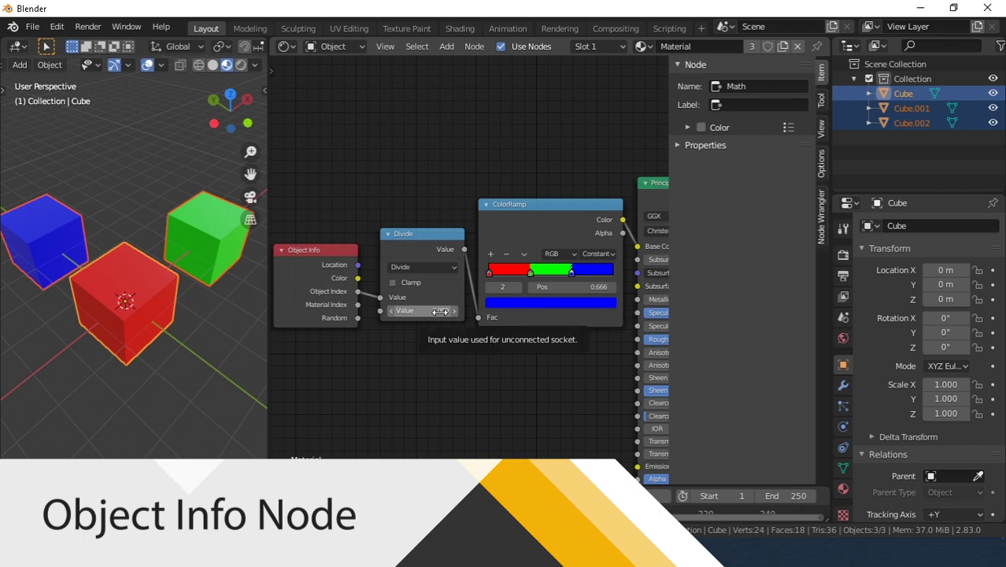
left_click_drag(439, 311, 515, 279)
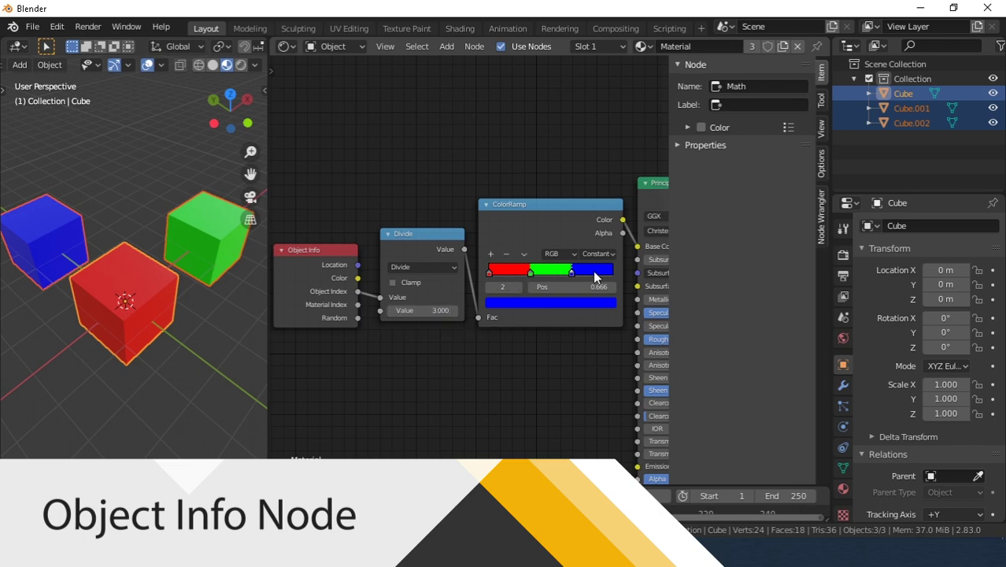
left_click(36, 237)
scroll(886, 281, "down", 3)
scroll(886, 282, "down", 3)
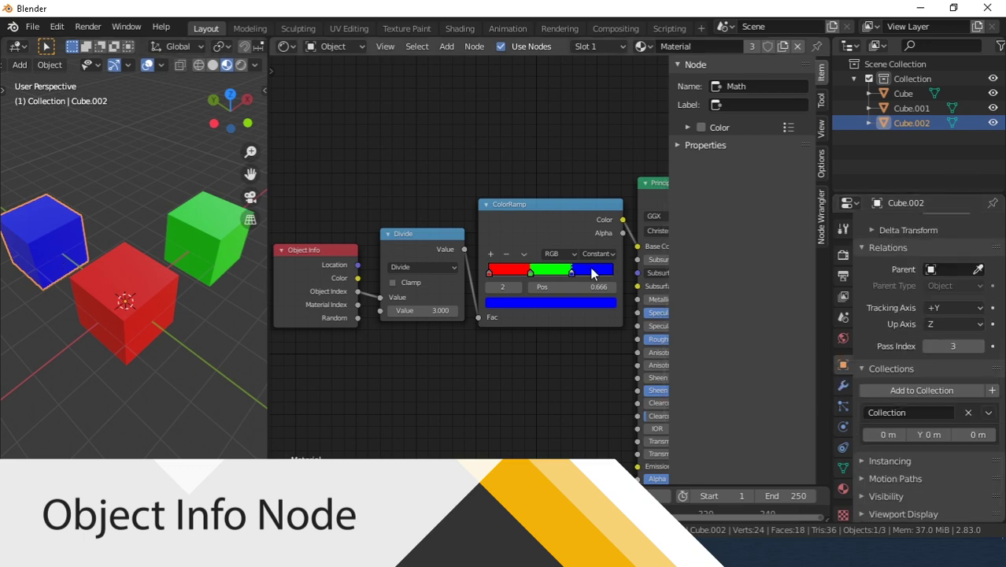
- Give the red cube pass index 1 and the green cube pass index 2, then drive Divide from Material Index
left_click(128, 295)
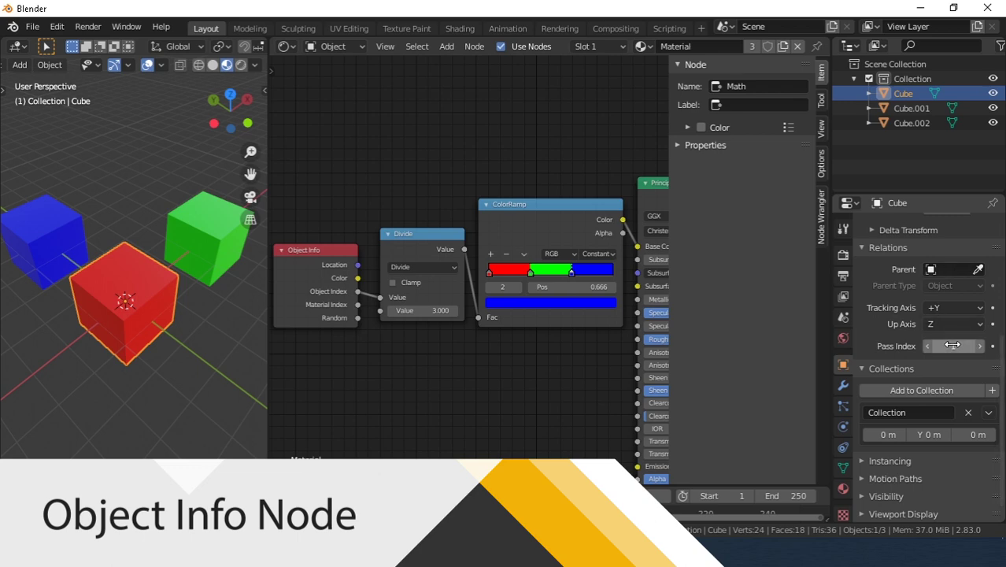
left_click_drag(953, 347, 933, 347)
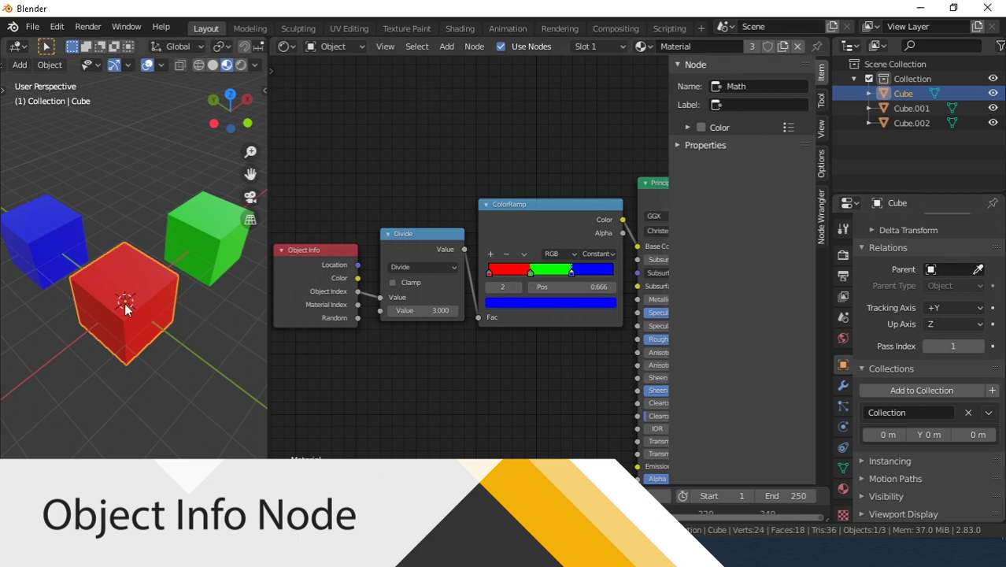
left_click(194, 224)
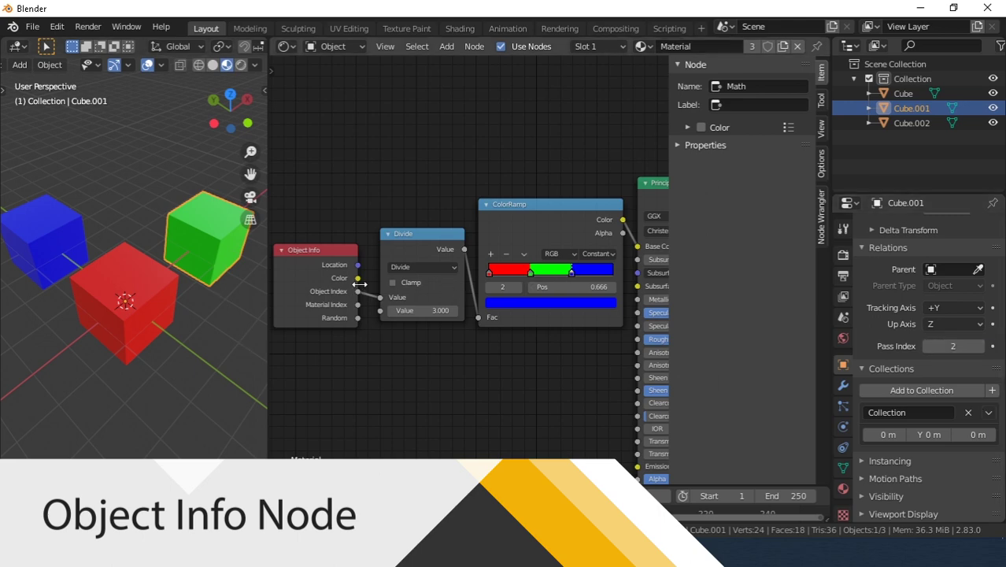
left_click(980, 346)
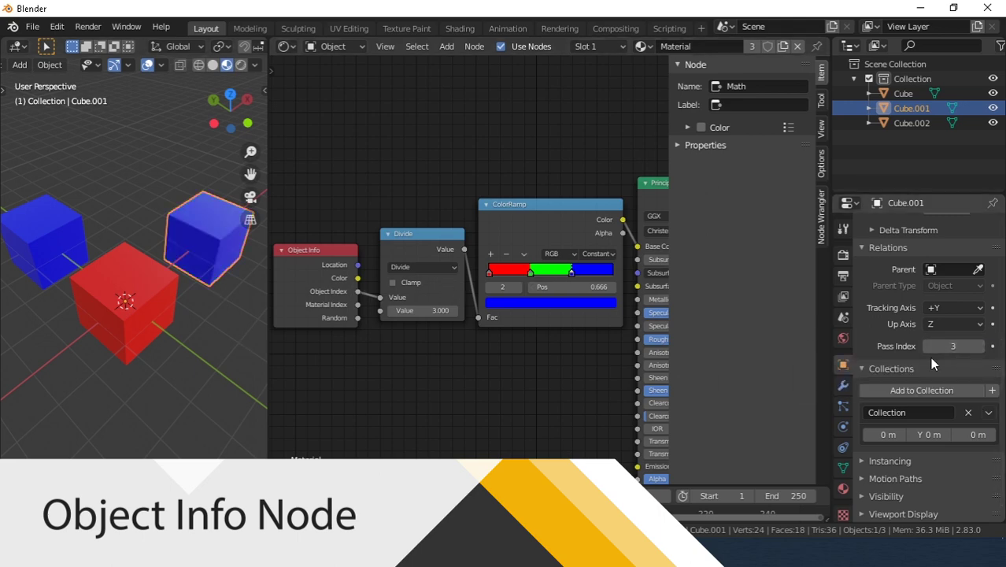
left_click(925, 346)
left_click(925, 346)
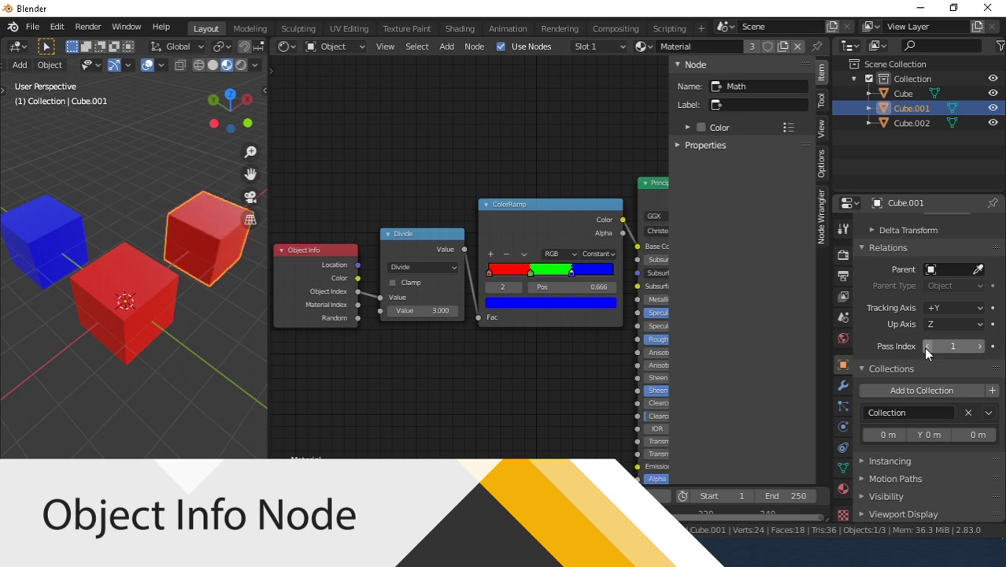
left_click(979, 346)
left_click_drag(357, 305, 380, 297)
- Set the front cube's material pass index to 2
left_click(72, 256)
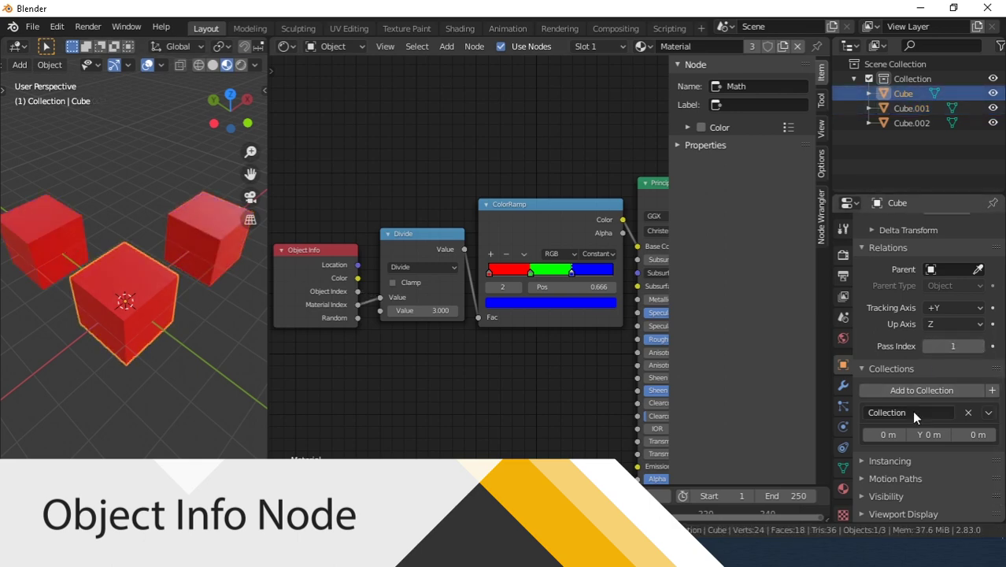
left_click(843, 489)
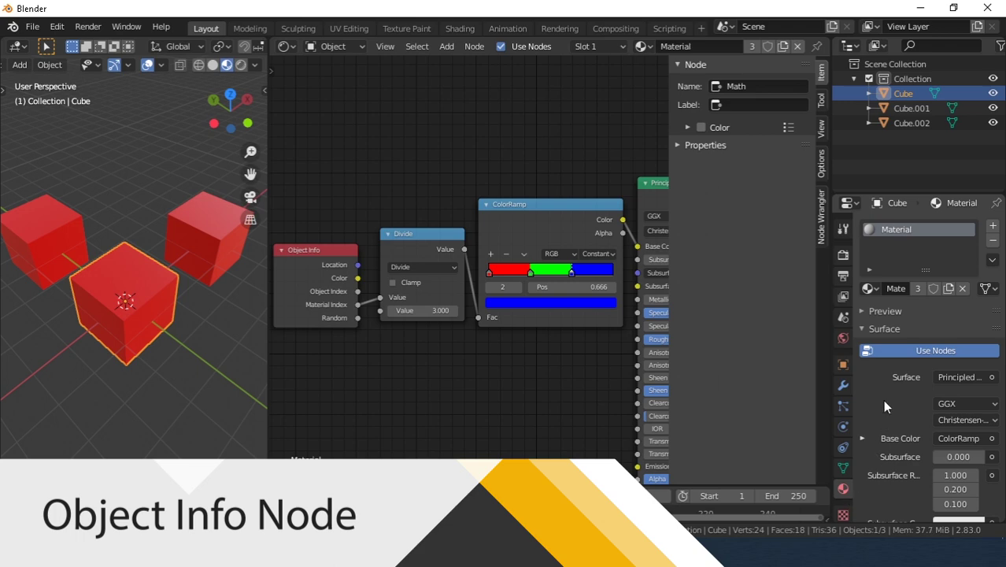
scroll(882, 399, "down", 4)
scroll(885, 395, "down", 10)
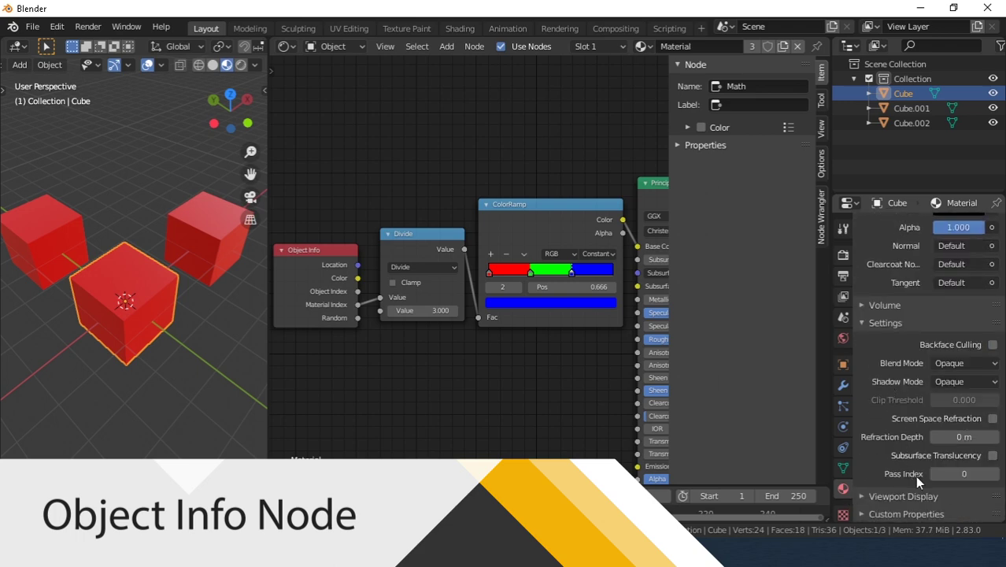
left_click(994, 475)
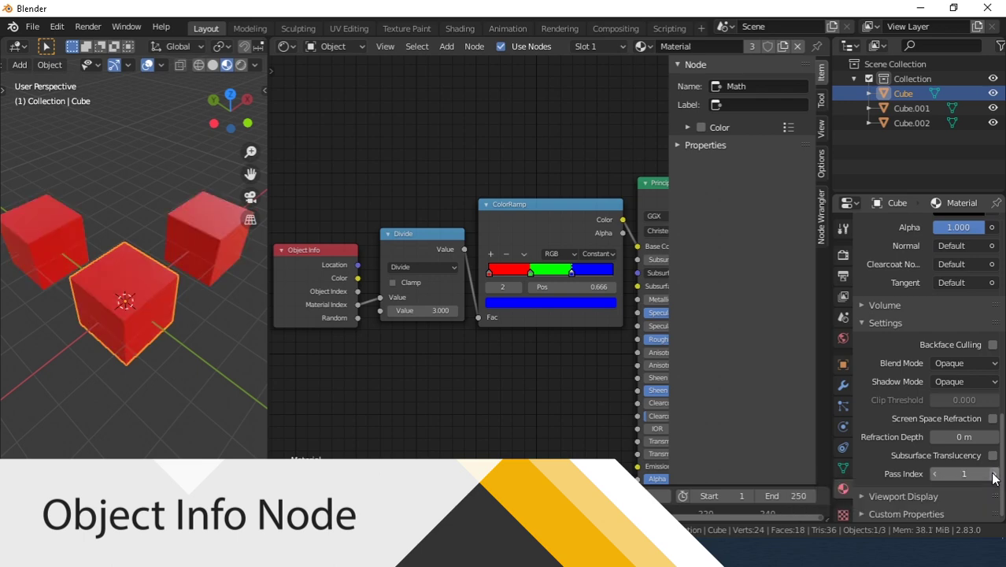
left_click(993, 475)
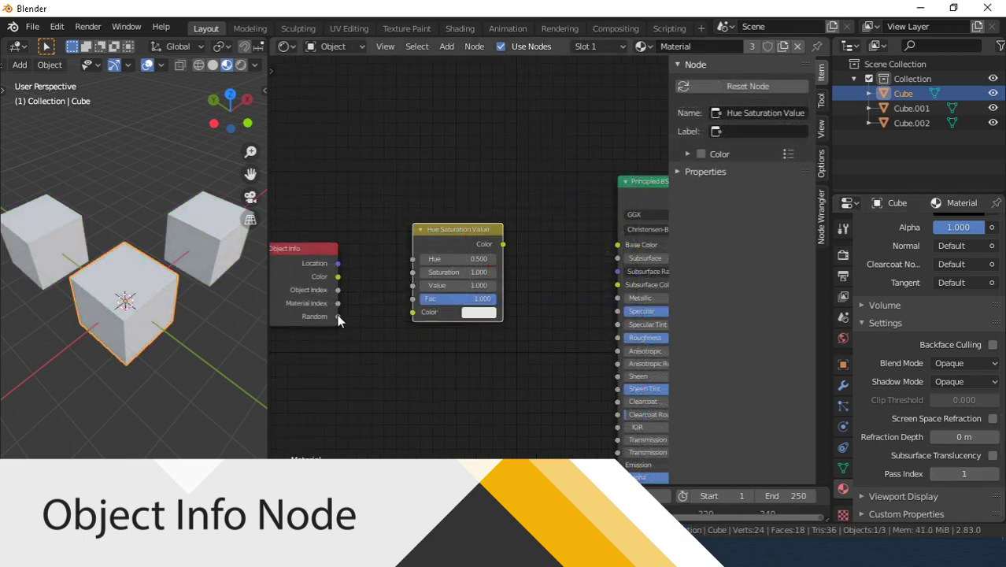
- Drive the Hue Saturation Value hue from Random, send it to Base Color, and make the tint red
left_click_drag(337, 316, 413, 259)
left_click_drag(502, 245, 618, 244)
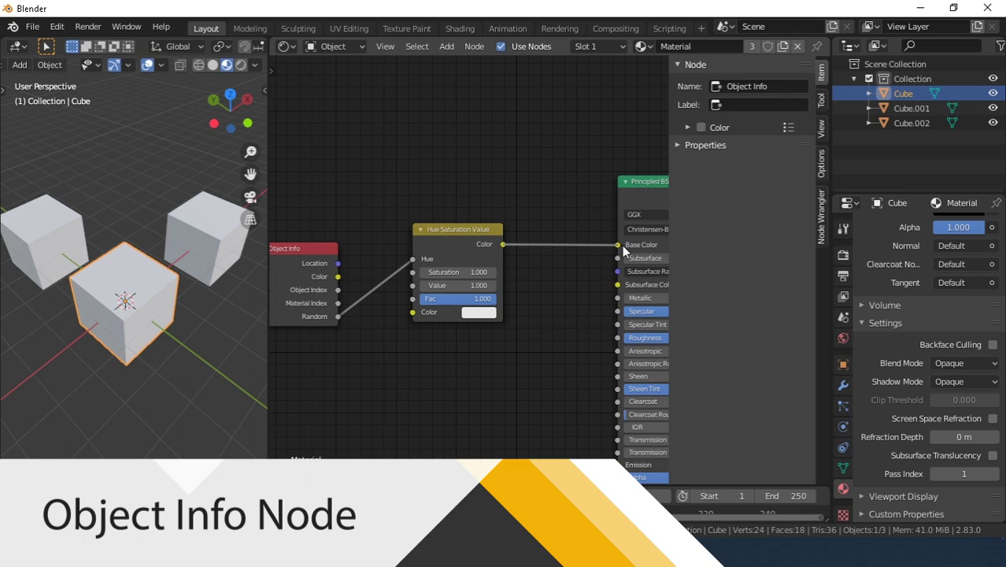
left_click(479, 313)
mouse_move(511, 203)
left_mouse_down()
mouse_move(506, 228)
mouse_move(469, 195)
mouse_move(481, 151)
mouse_move(522, 139)
mouse_move(555, 169)
mouse_move(543, 211)
mouse_move(477, 161)
mouse_move(554, 169)
left_mouse_up()
- Spread the cubes out, moving the red cube up-right and the blue cube upward
left_click_drag(228, 288, 330, 224)
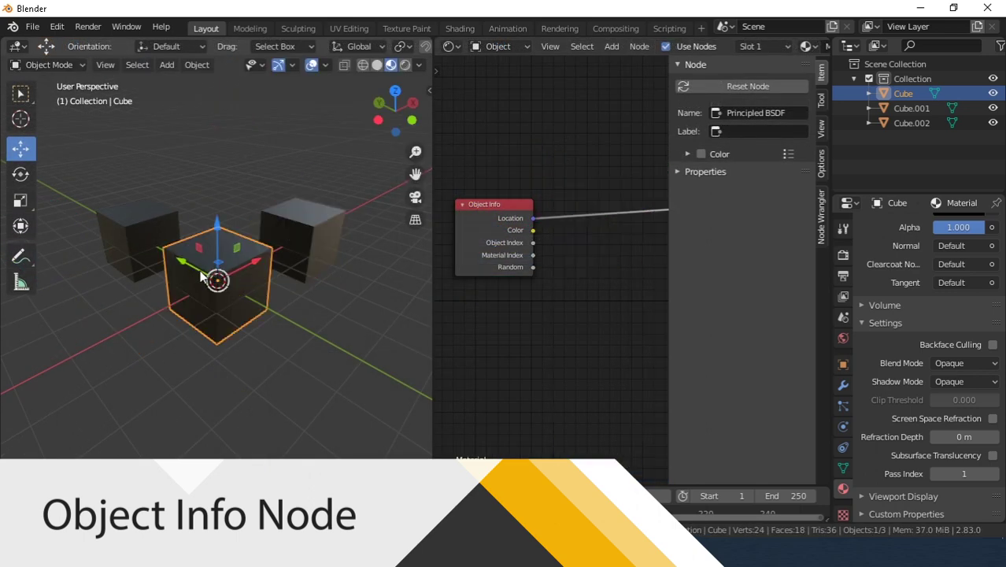
left_click_drag(206, 276, 140, 209)
right_click(139, 209)
left_click_drag(213, 244, 215, 169)
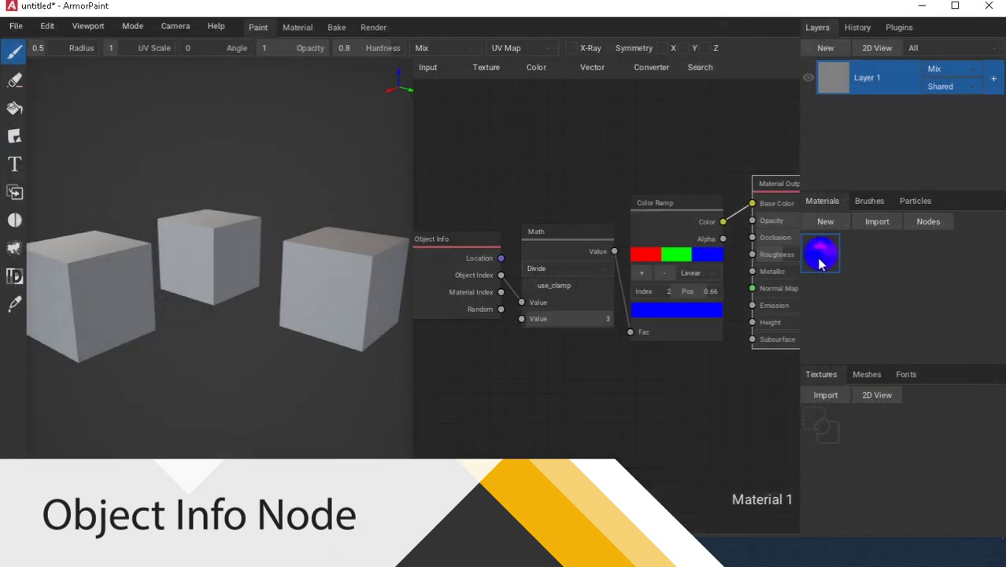
- Drop the material onto the right cube and the cube, briefly previewing the layer in 2D
left_click_drag(815, 254, 332, 292)
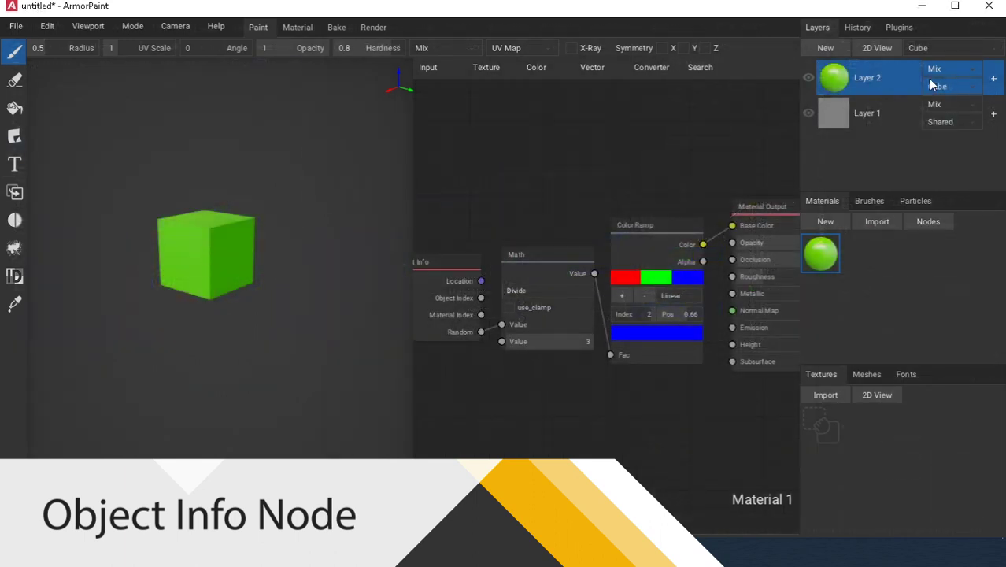
left_click(931, 84)
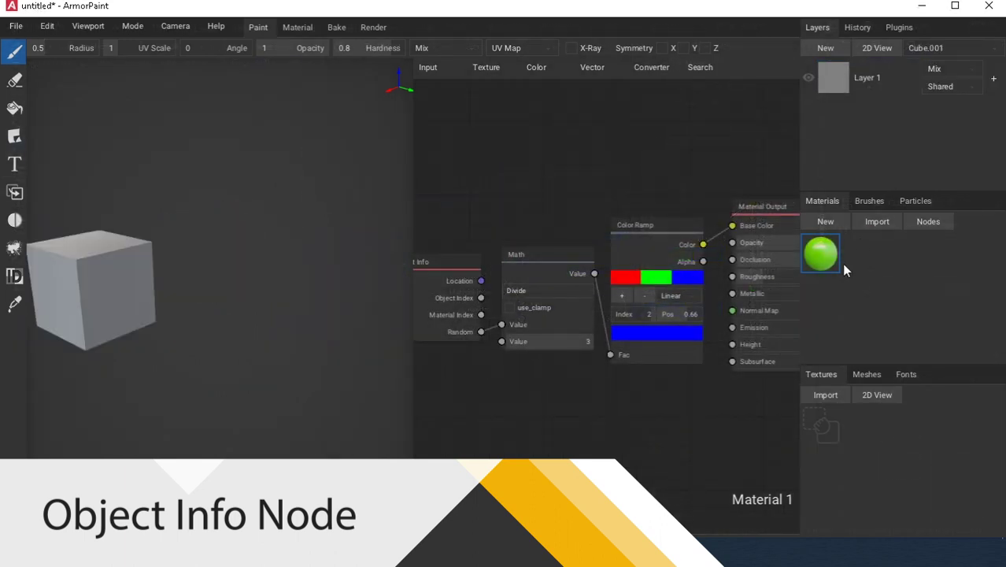
left_click_drag(827, 255, 89, 291)
left_click(895, 48)
left_click(884, 49)
- Choose Cube.002 as the paint object, apply the material to it, then show All objects
left_click(925, 48)
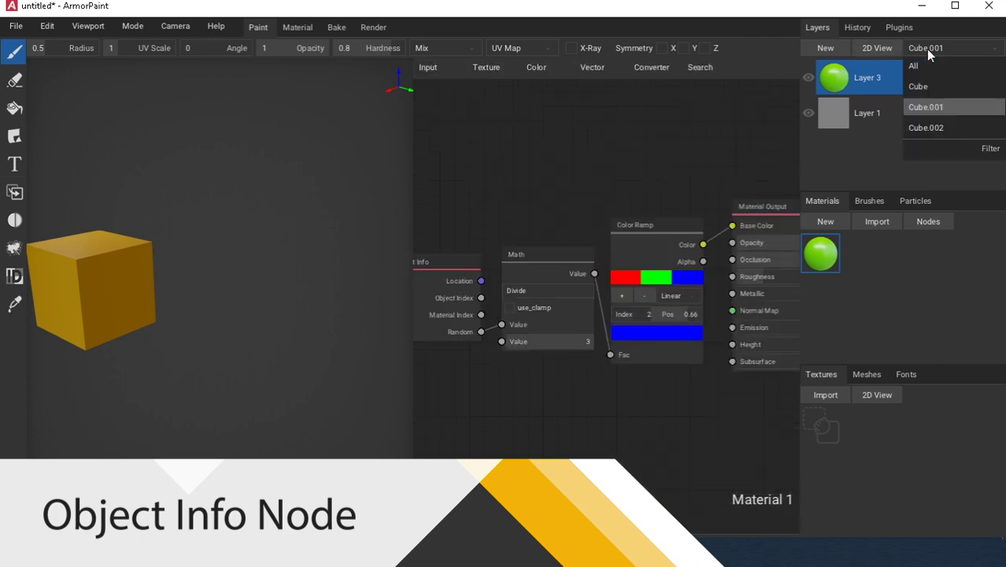
left_click(923, 125)
left_click_drag(848, 247, 337, 286)
left_click(929, 48)
left_click(929, 67)
- Preview the textures of Layers 4, 3, 1 and 2 in the 2D view
double_click(838, 73)
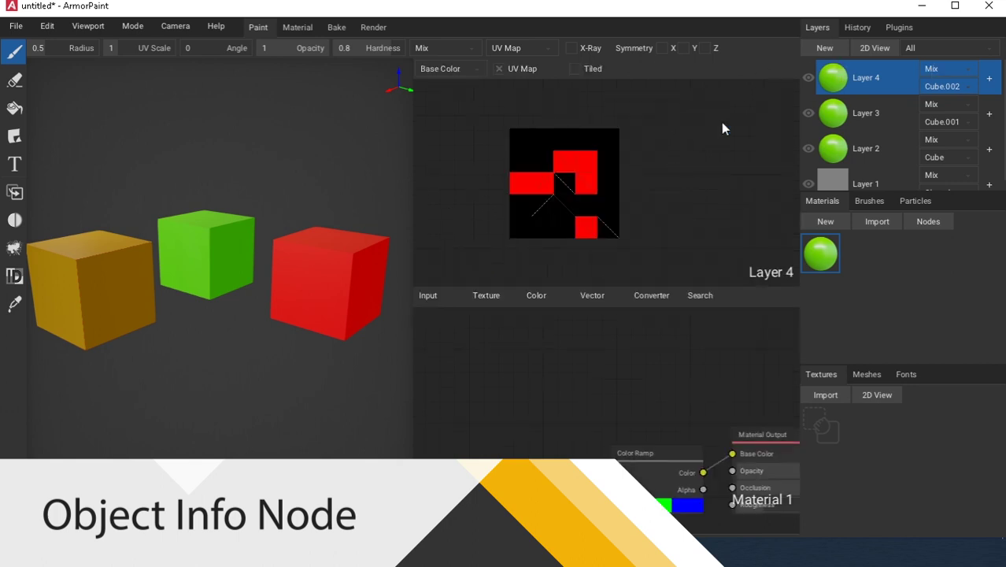
left_click(846, 124)
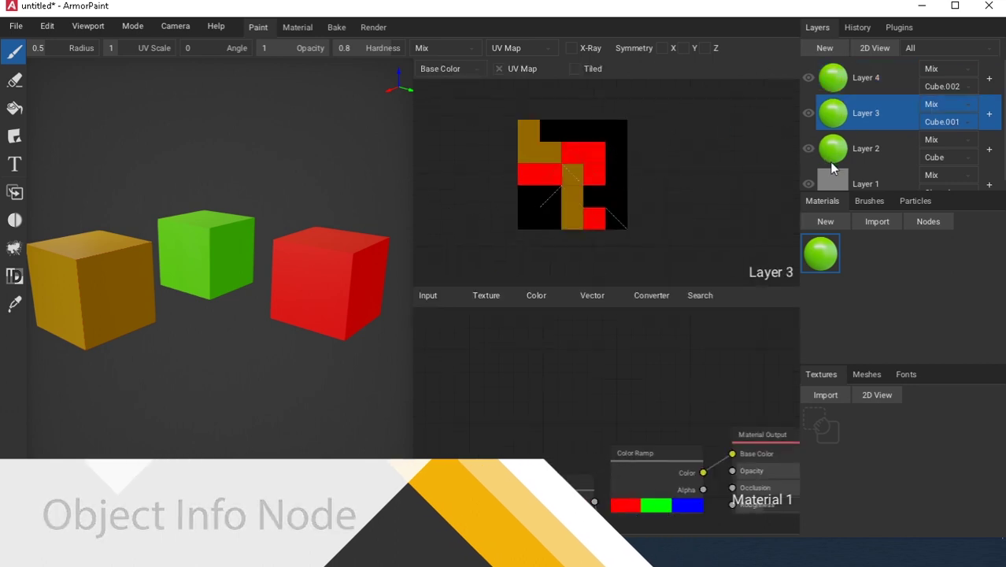
left_click(839, 177)
left_click(836, 151)
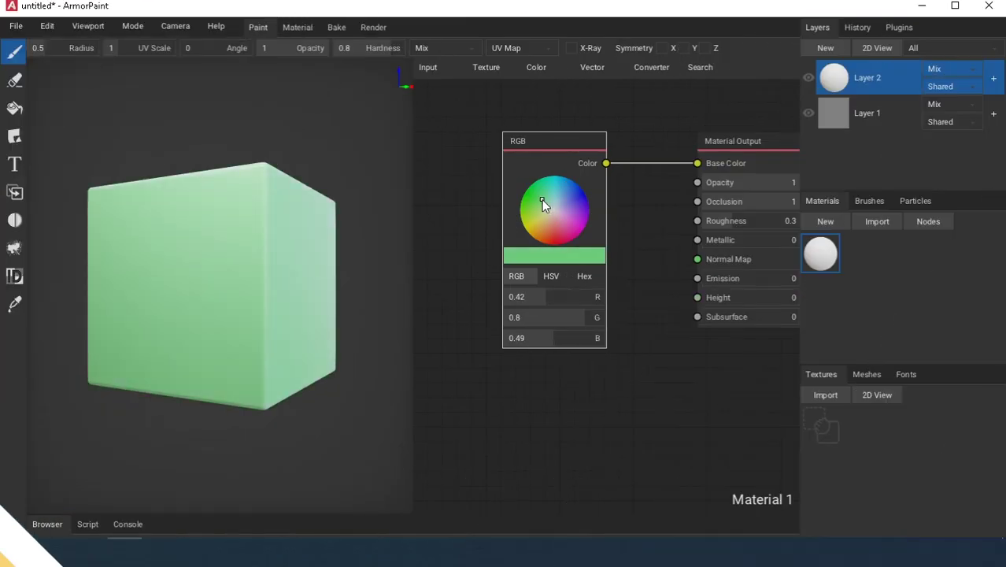
- Sweep the RGB node's colour wheel through hues, then in HSV shift the hue and lower saturation to 0.31
mouse_move(541, 199)
left_mouse_down()
mouse_move(531, 220)
mouse_move(561, 245)
mouse_move(565, 184)
mouse_move(530, 196)
left_mouse_up()
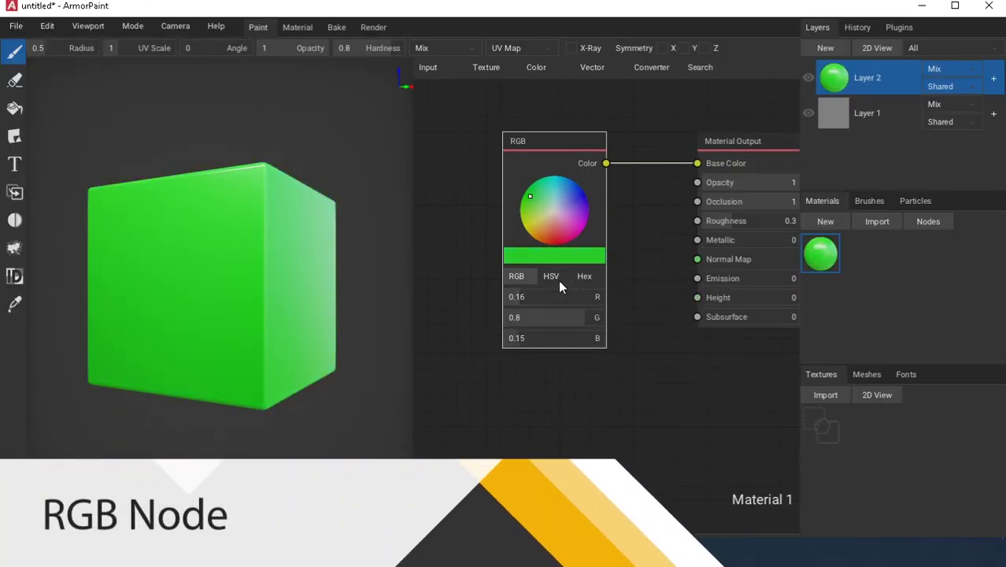
left_click(557, 277)
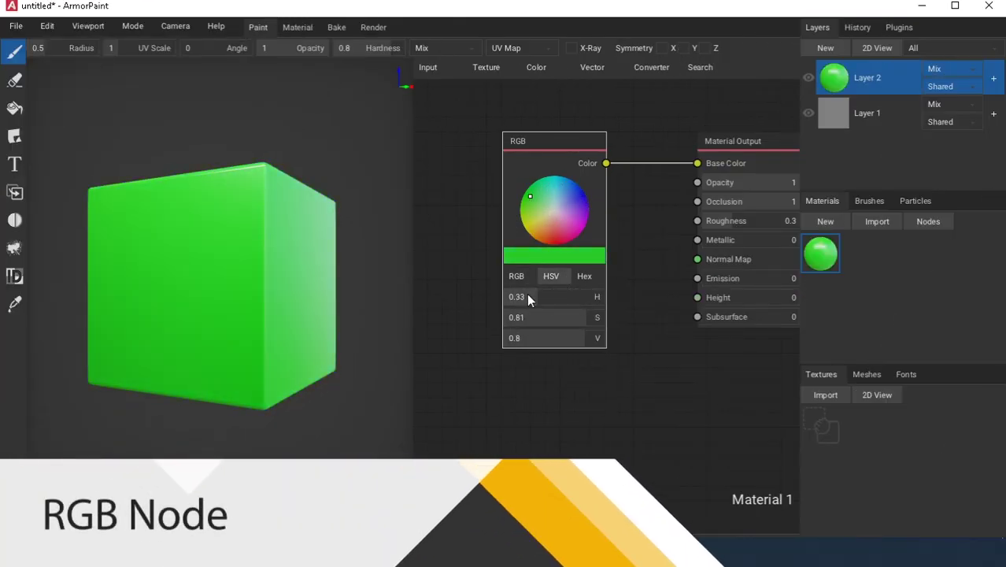
left_click_drag(554, 300, 619, 337)
- Edit the colour's hex code, then drag the Value node to 10, 7.75 and finally 1.16
left_click(583, 275)
left_click(573, 295)
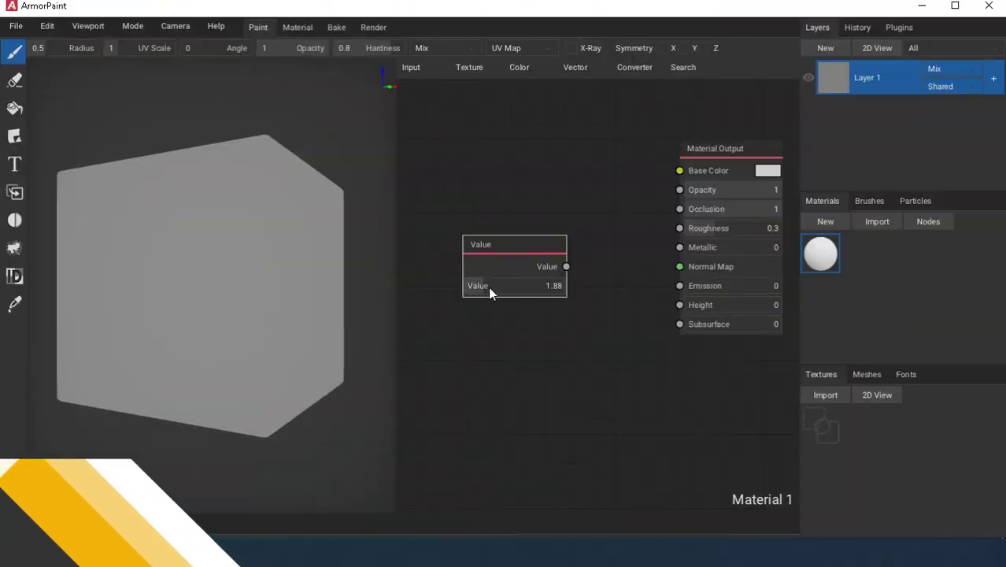
left_click_drag(495, 293, 564, 299)
left_click_drag(489, 292, 551, 290)
left_click_drag(488, 295, 476, 299)
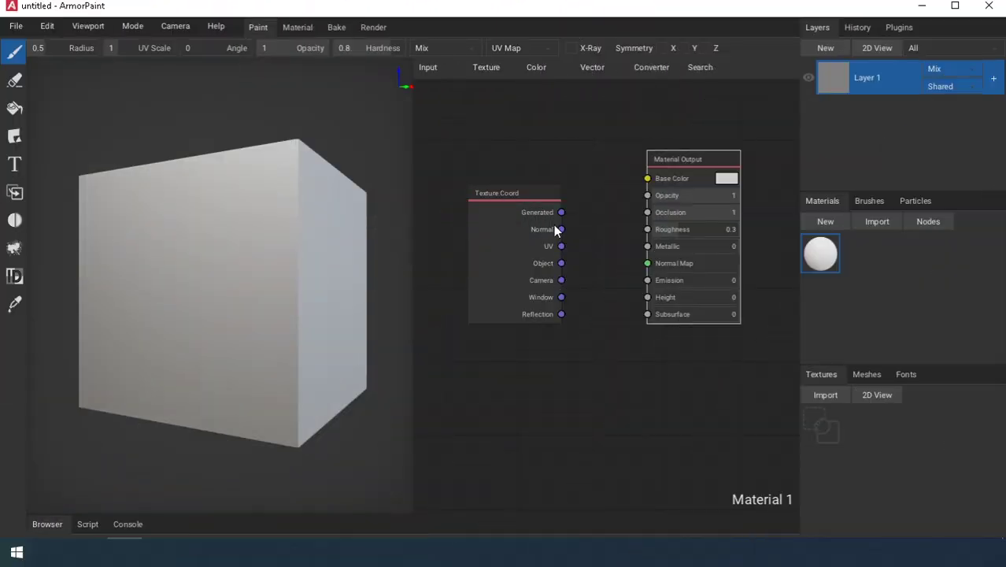
- Feed Texture Coord Generated into Base Color, apply the material to the cube and view its top
left_click_drag(560, 212, 647, 178)
left_click_drag(820, 254, 284, 273)
right_click_drag(285, 273, 215, 322)
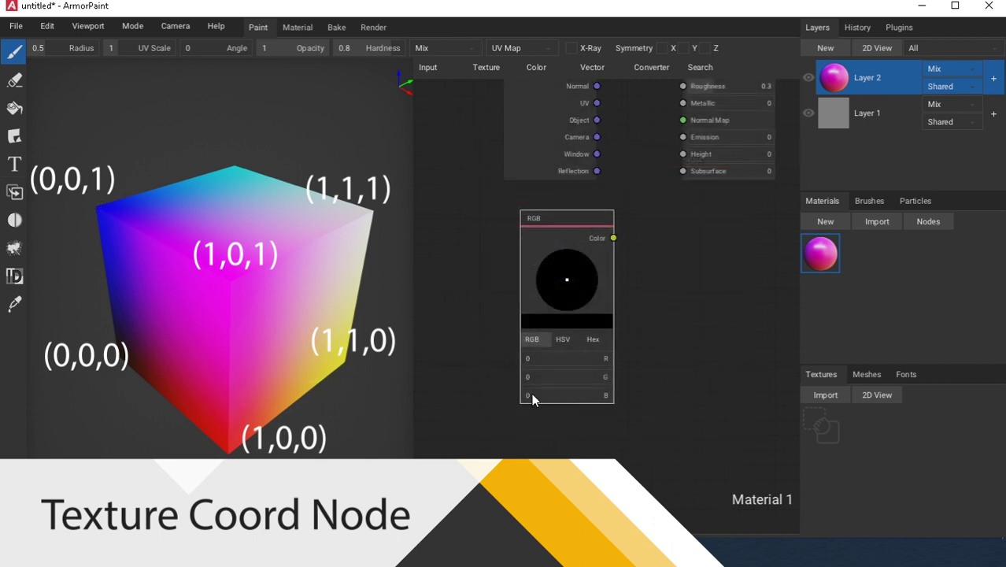
- Set the RGB node's blue to 1, orbit the cube, and overlay the UV layout in the 2D view
left_click_drag(531, 395, 683, 402)
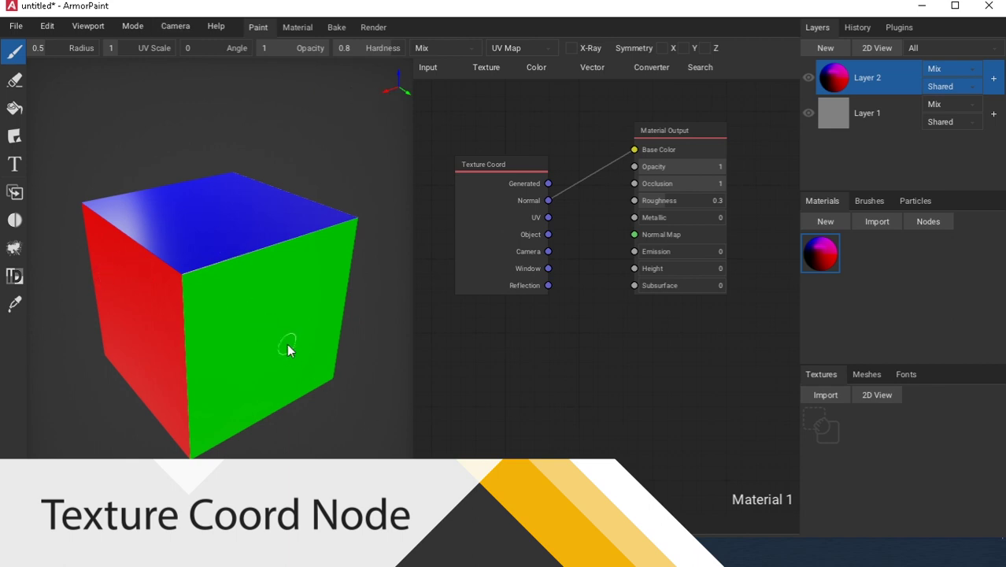
mouse_move(292, 335)
right_mouse_down()
mouse_move(162, 254)
mouse_move(204, 294)
right_mouse_up()
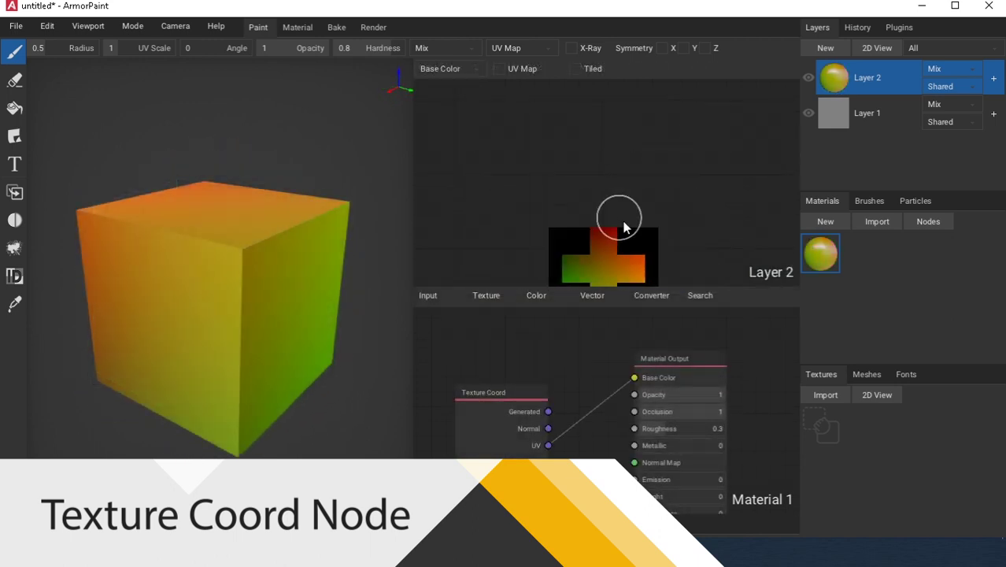
scroll(617, 163, "up", 5)
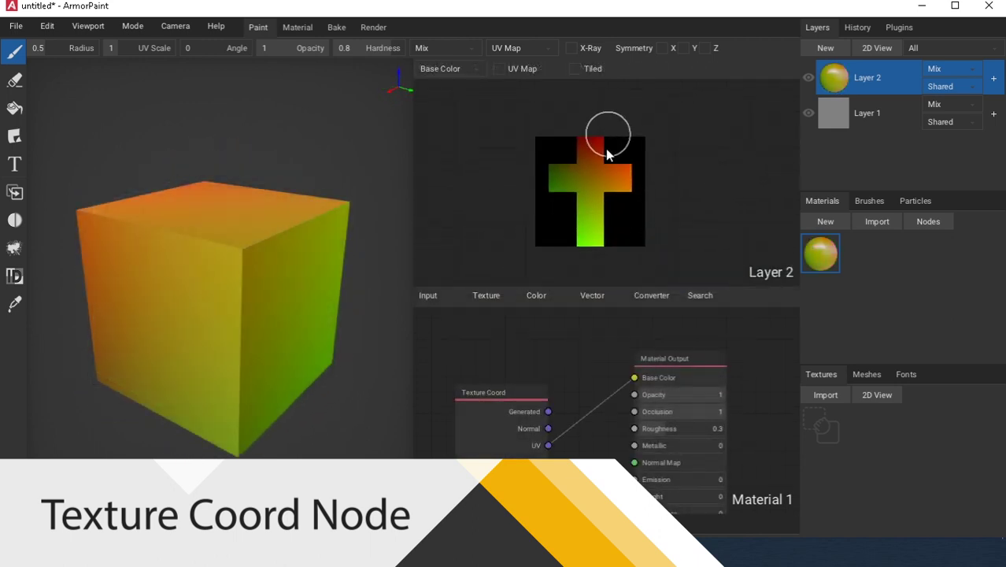
left_click(499, 68)
scroll(579, 155, "up", 3)
mouse_move(579, 155)
middle_mouse_down()
mouse_move(588, 221)
mouse_move(595, 144)
middle_mouse_up()
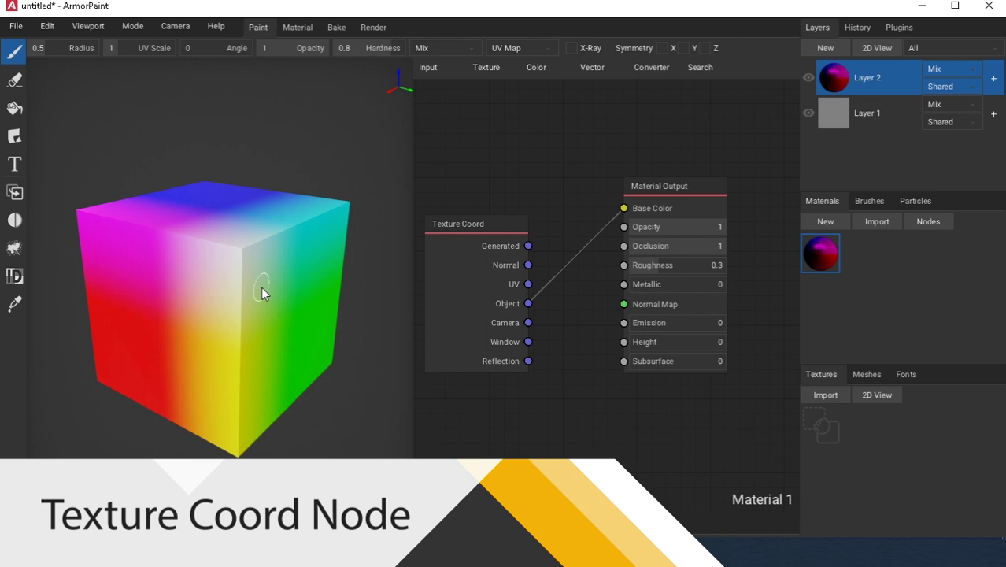
- Inspect the cube from front and angled views, then swap Base Color from Camera to Window coordinates
right_click_drag(263, 292, 214, 314)
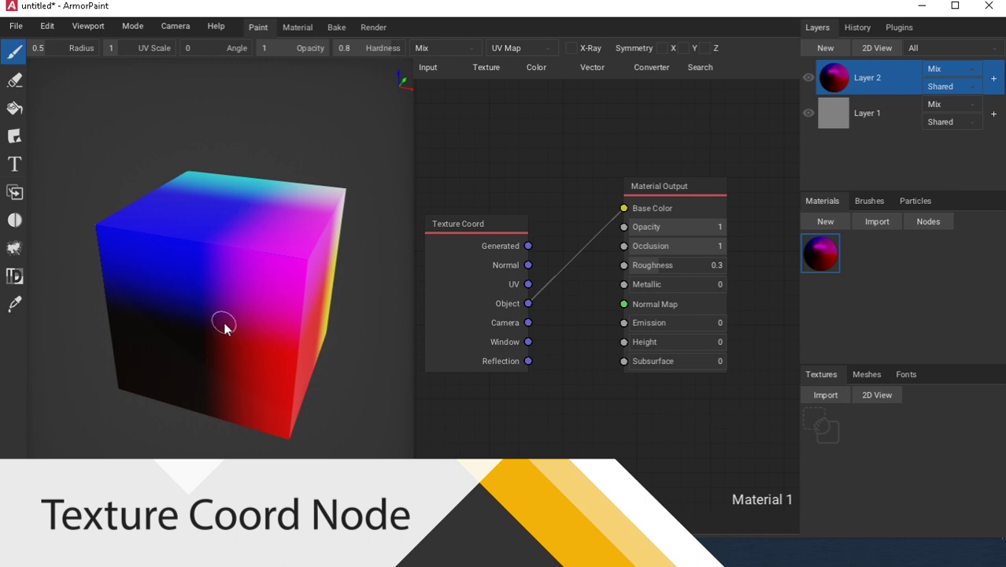
key("1")
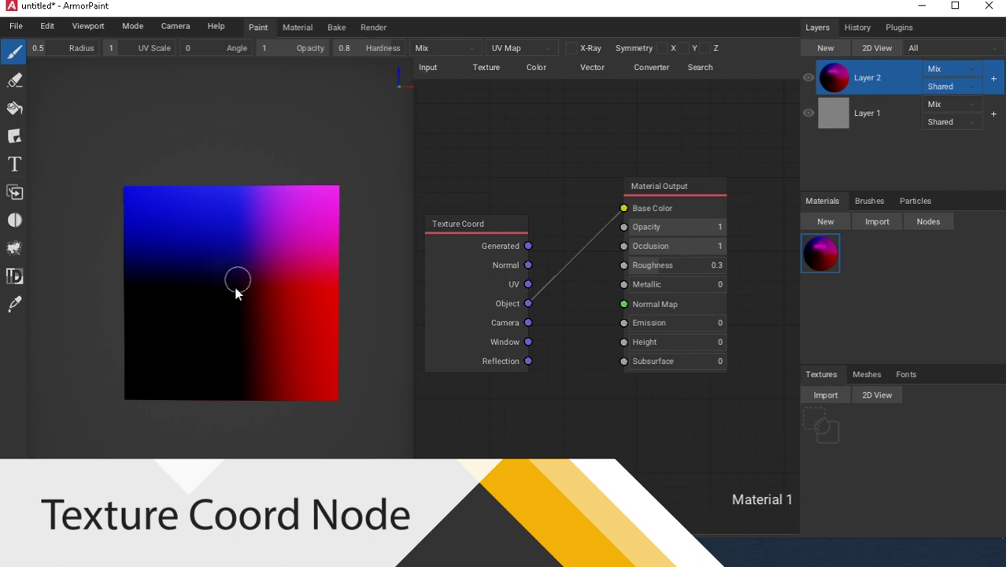
right_click_drag(236, 289, 144, 316)
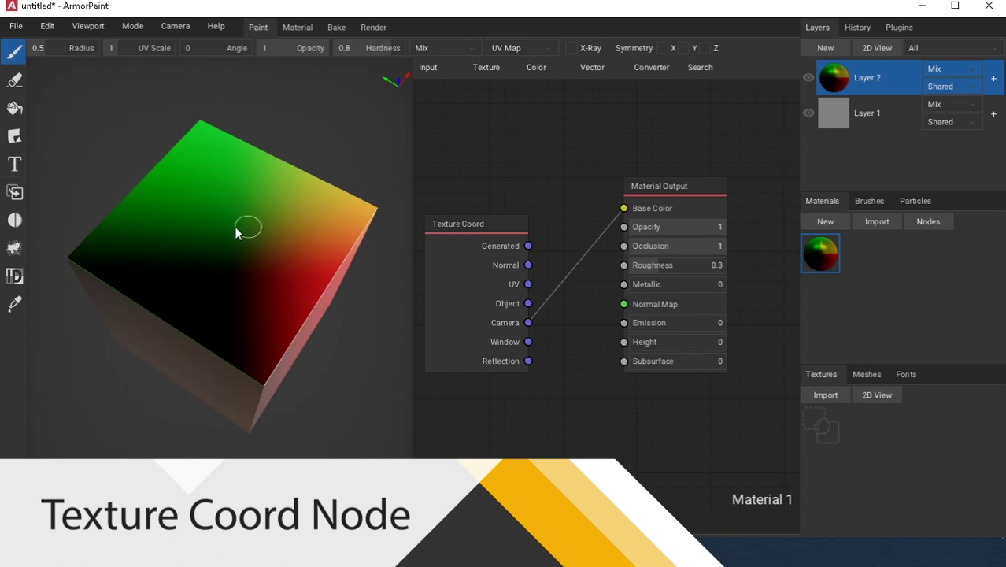
right_click_drag(260, 308, 212, 315)
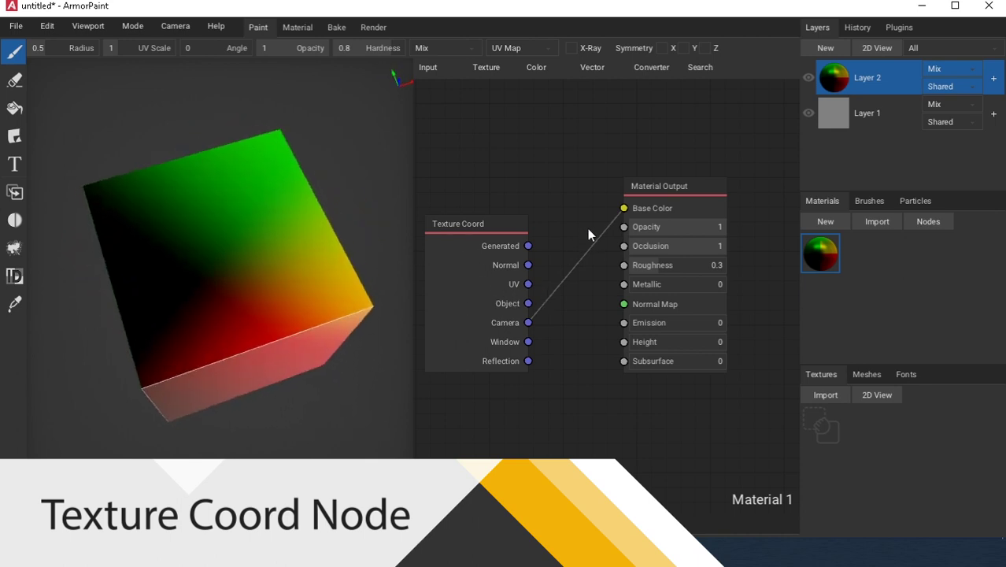
left_click_drag(624, 209, 540, 331)
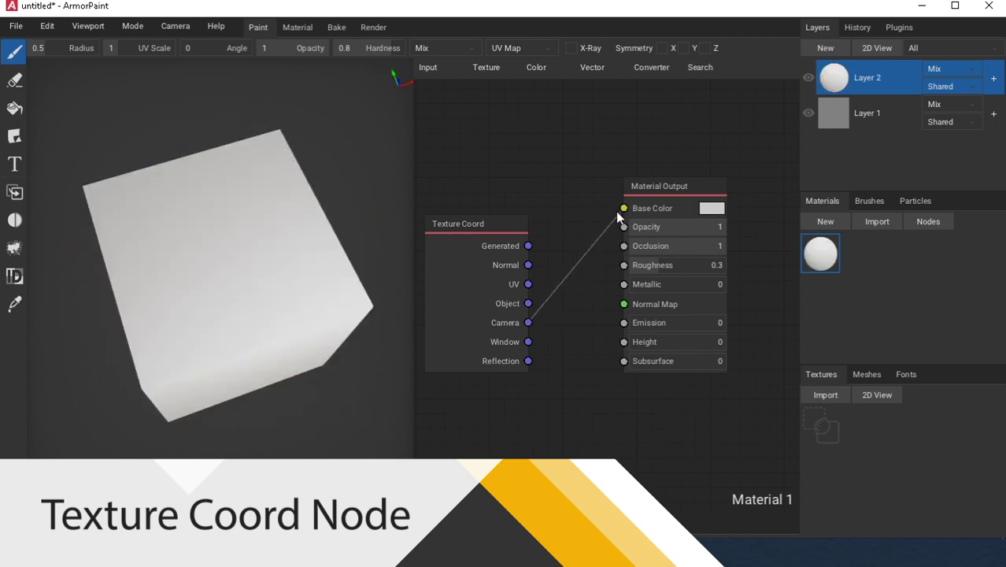
left_click_drag(617, 212, 623, 208)
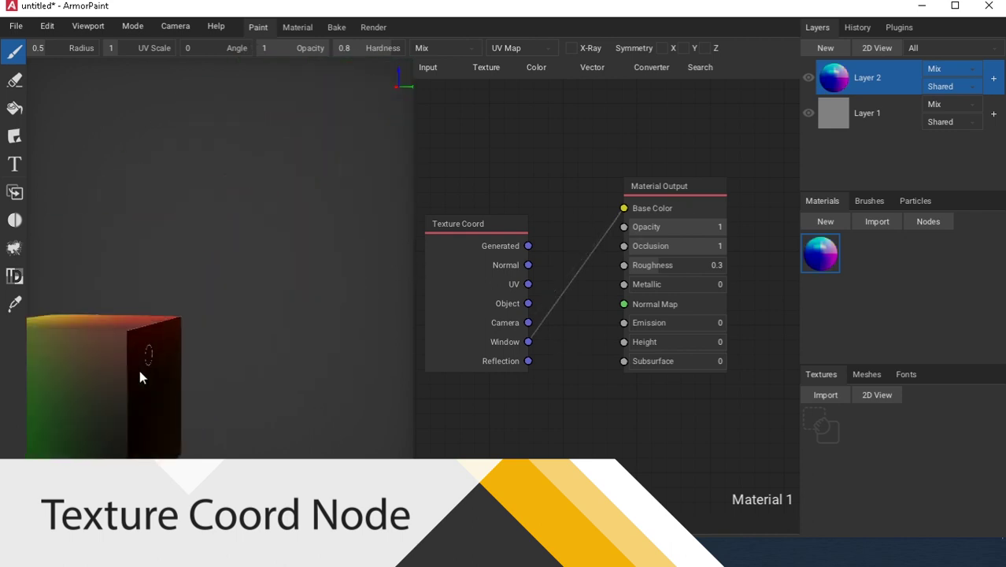
- Reconnect Window, then switch Base Color to Reflection and view the darkened cube from above
left_click_drag(620, 212, 529, 343)
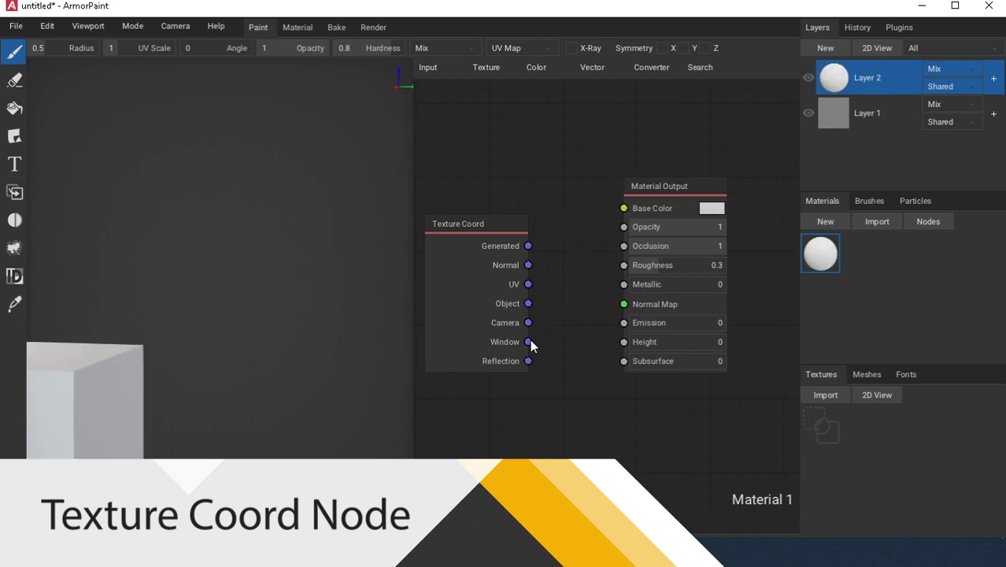
left_click_drag(617, 211, 624, 209)
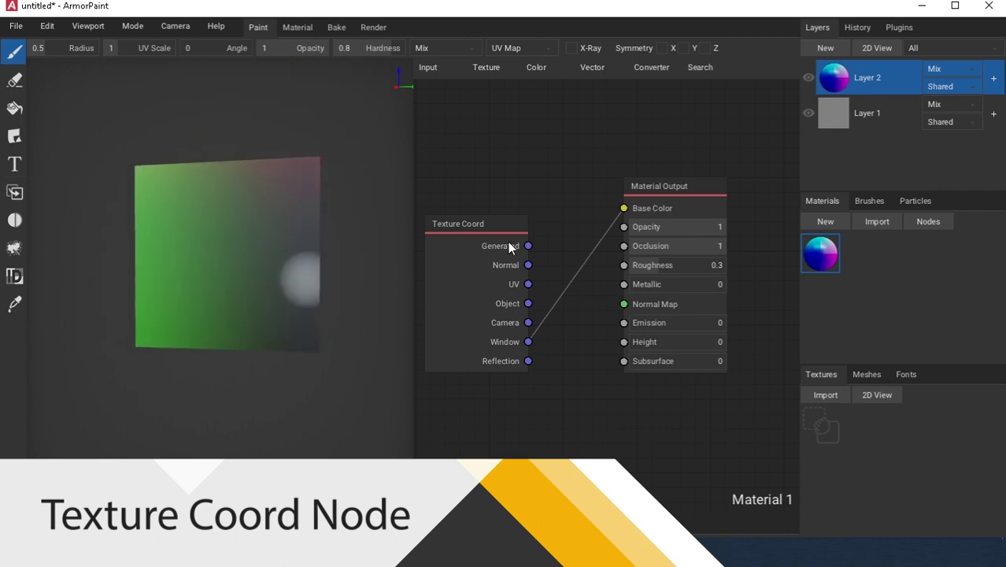
left_click_drag(530, 361, 623, 209)
right_click_drag(224, 344, 287, 192)
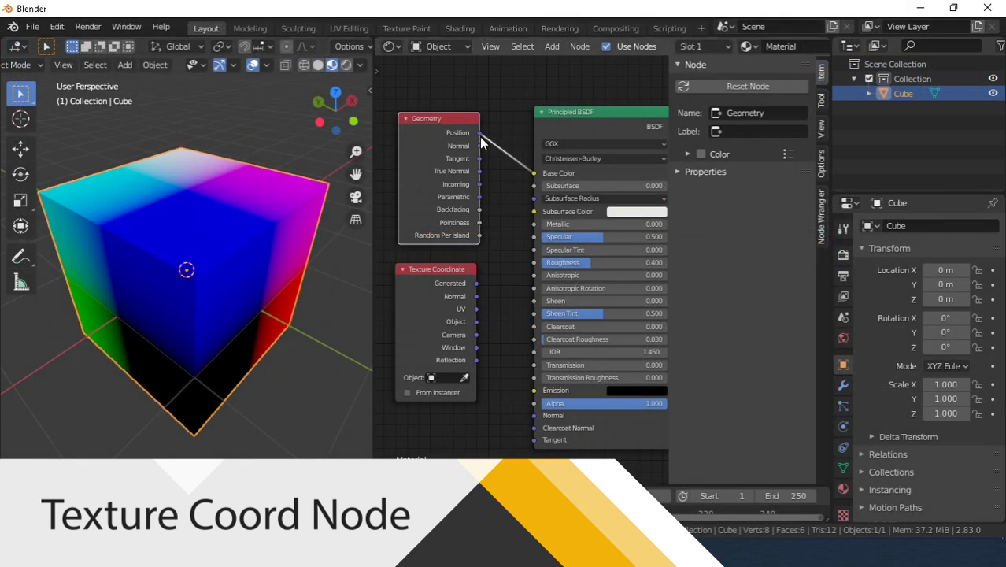
left_click_drag(477, 184, 529, 174)
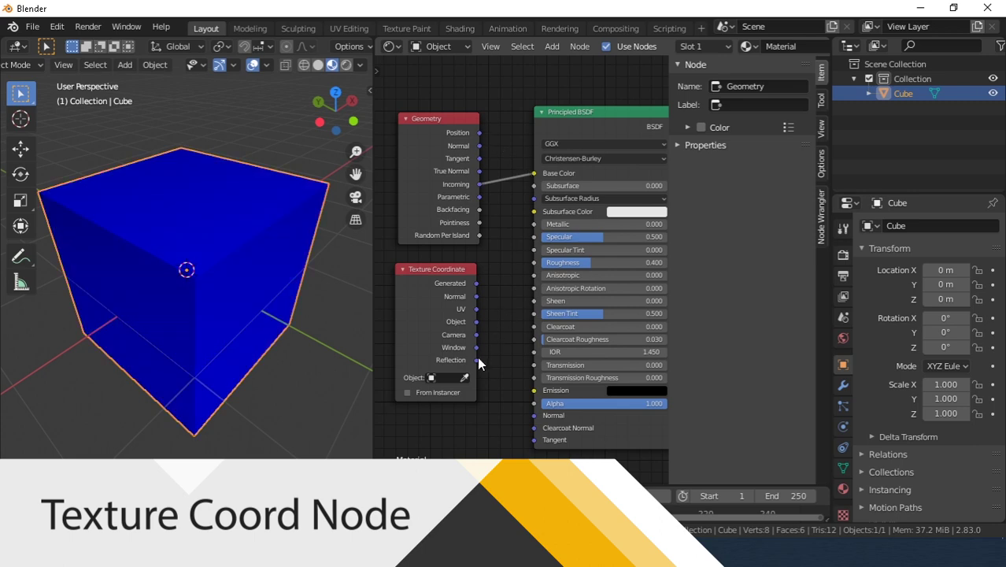
left_click_drag(476, 360, 538, 174)
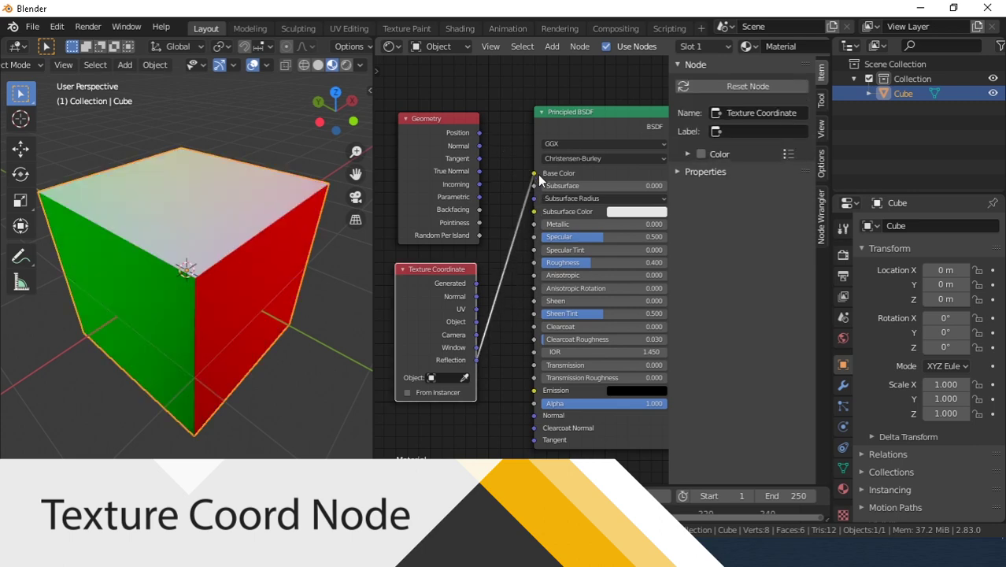
left_click_drag(478, 133, 533, 172)
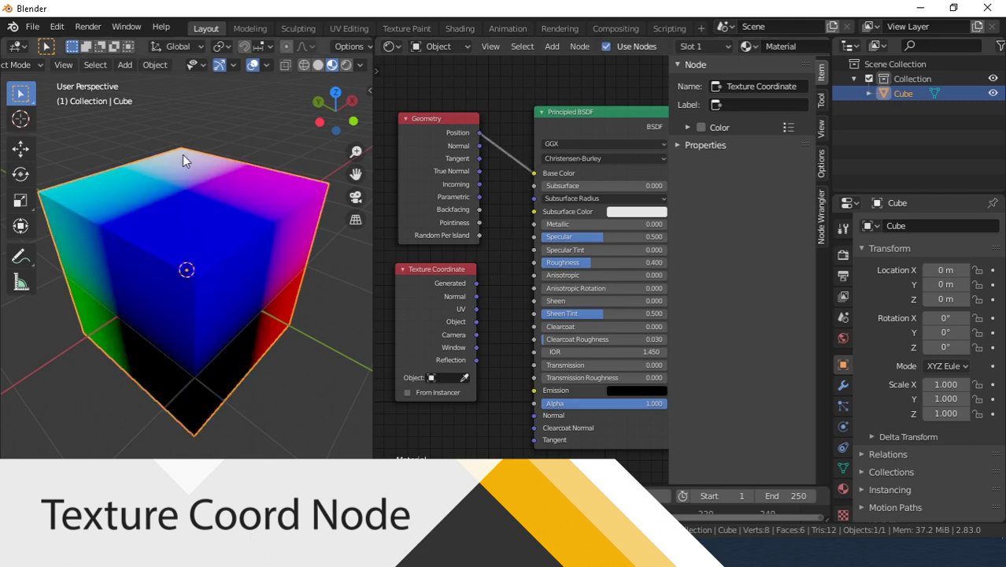
middle_click_drag(183, 154, 211, 291)
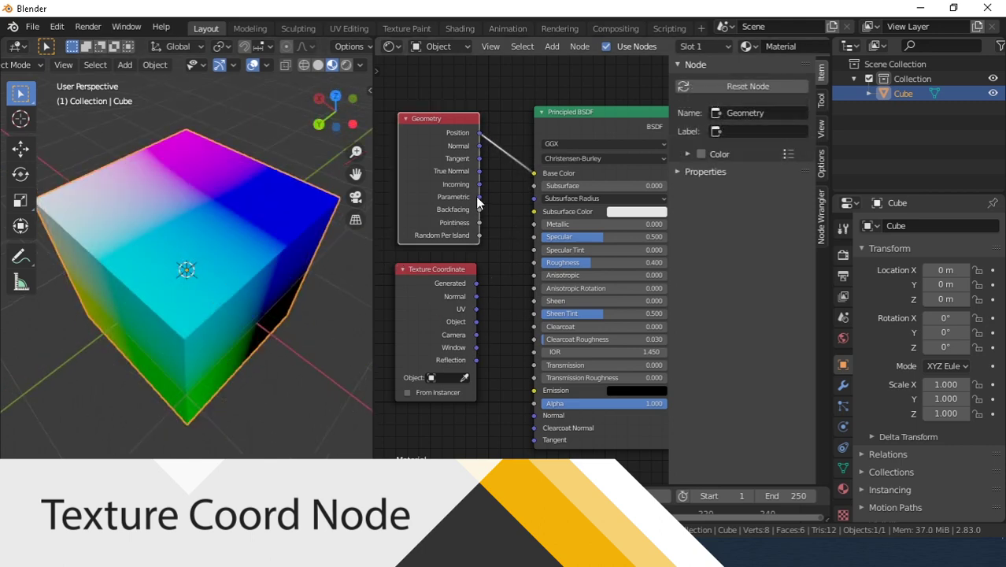
left_click_drag(478, 185, 526, 175)
middle_click_drag(267, 299, 242, 274)
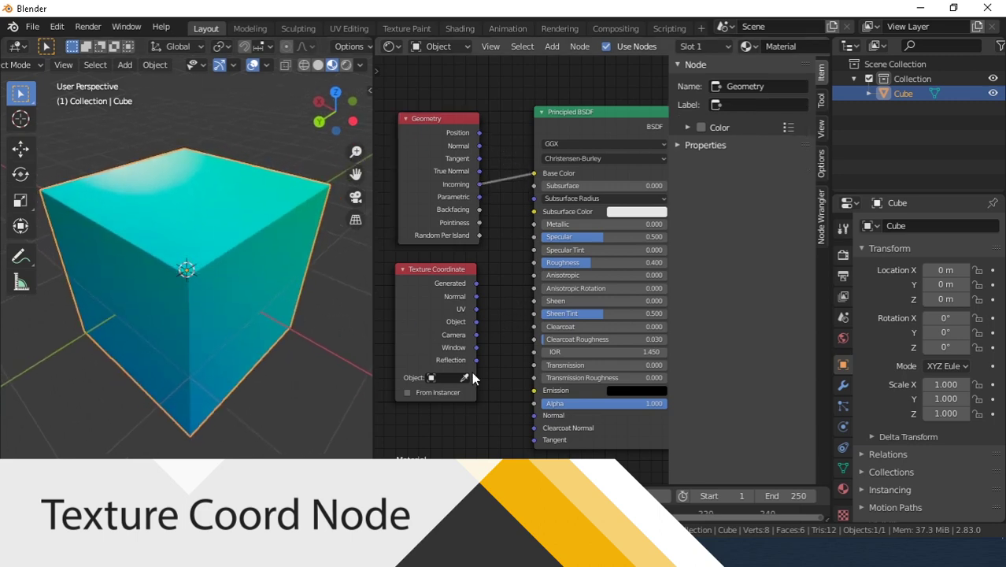
left_click_drag(477, 347, 535, 173)
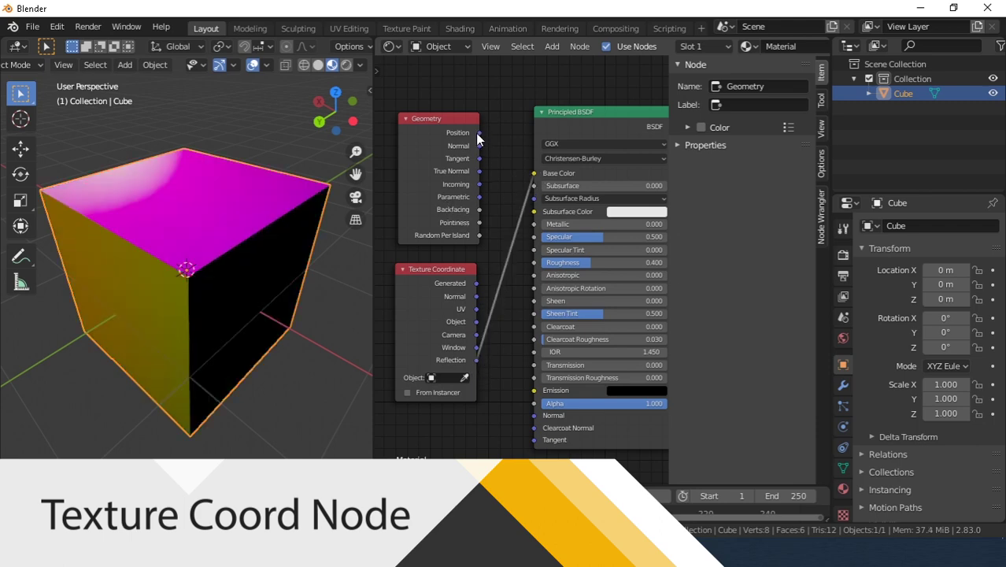
left_click_drag(477, 133, 532, 172)
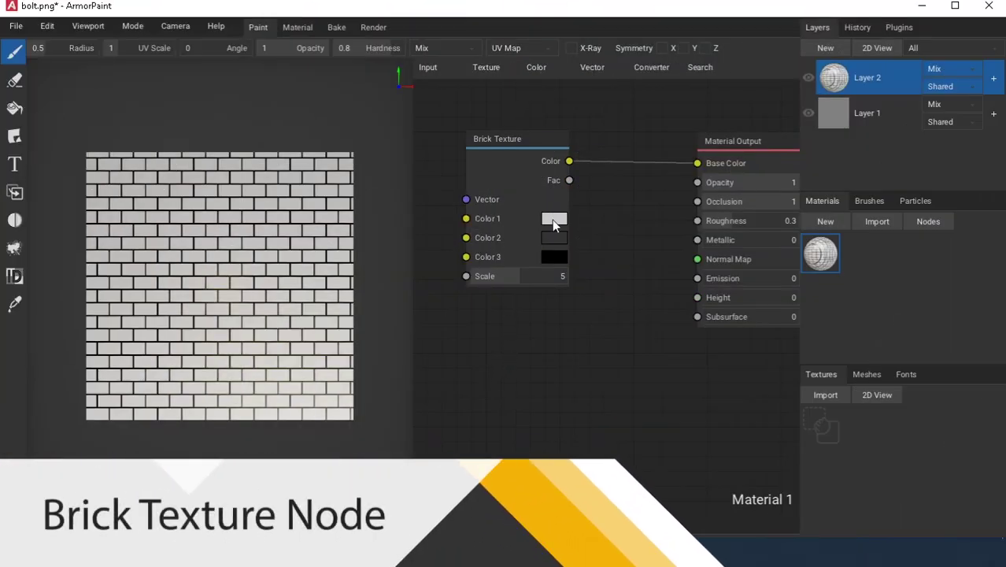
- Make Brick Texture Color 1 red, Color 2 green and mortar Color 3 blue, then lower Scale to 8.03
left_click(553, 220)
left_click_drag(591, 265, 591, 309)
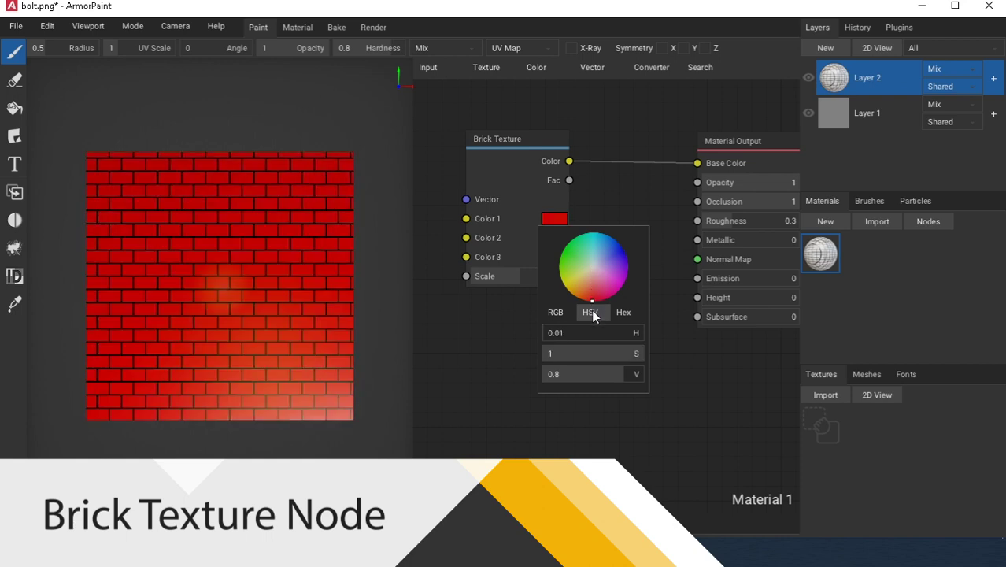
left_click(512, 334)
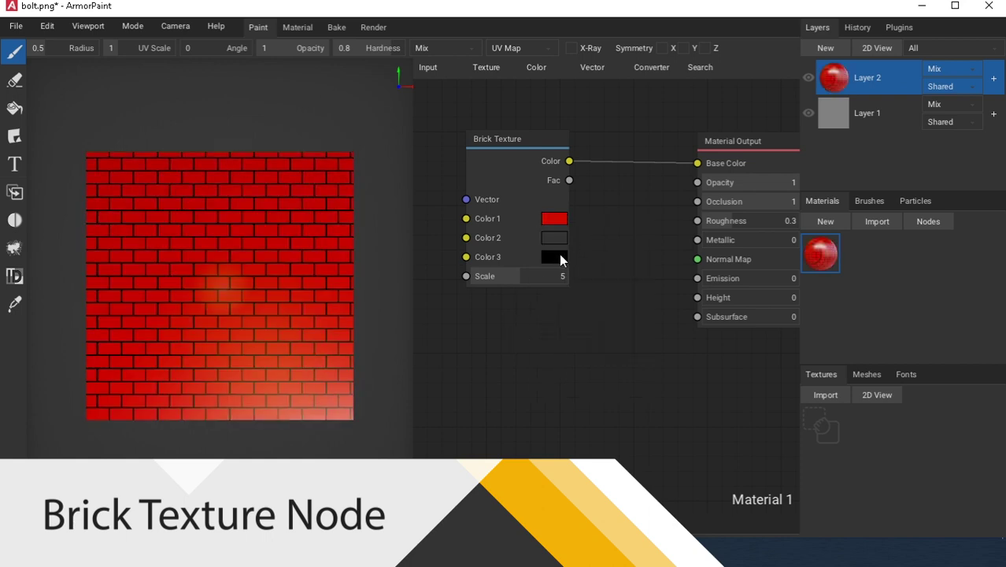
left_click(553, 237)
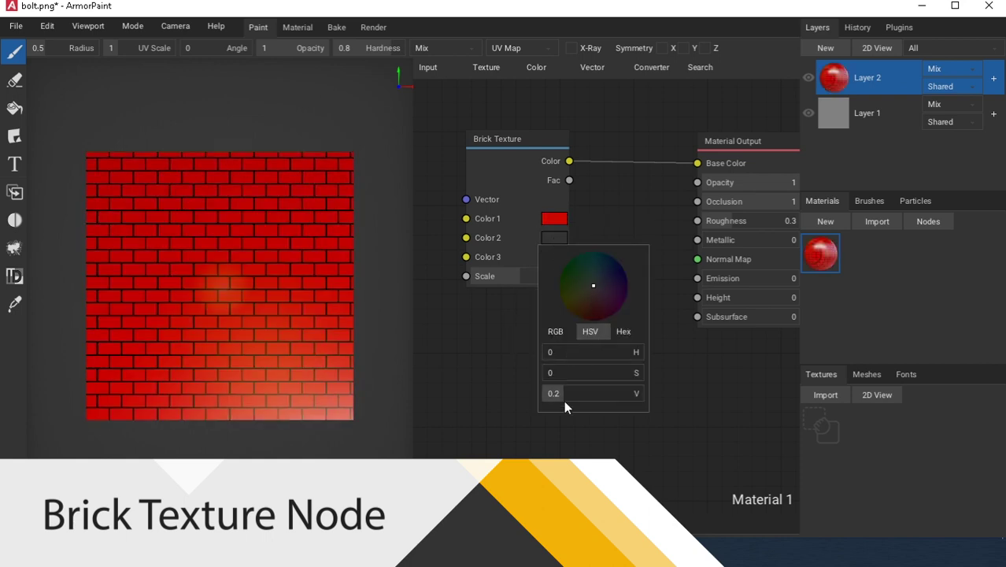
left_click_drag(563, 399, 645, 387)
mouse_move(614, 312)
left_mouse_down()
mouse_move(579, 271)
mouse_move(556, 264)
left_mouse_up()
left_click(410, 275)
left_click(555, 258)
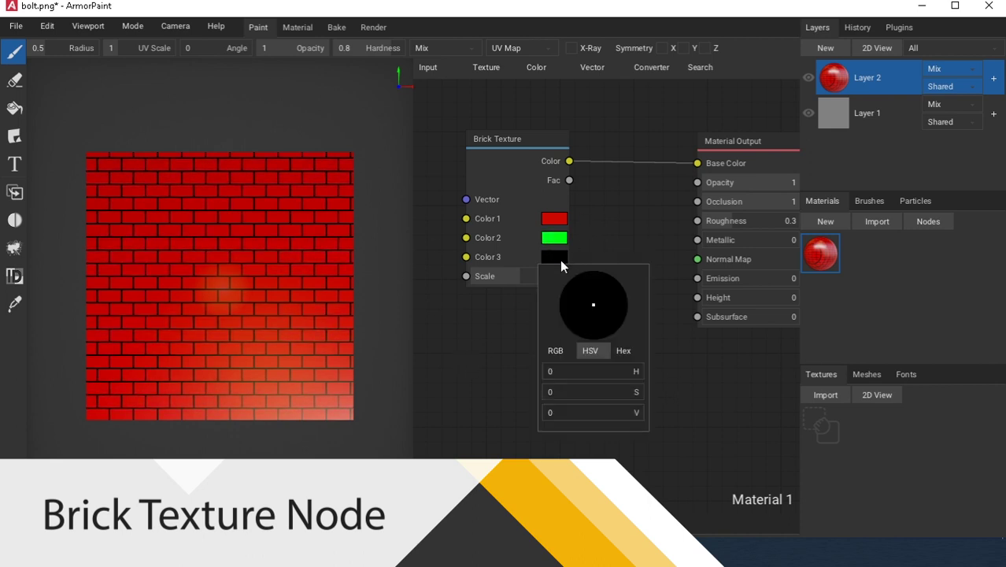
left_click_drag(563, 404, 737, 404)
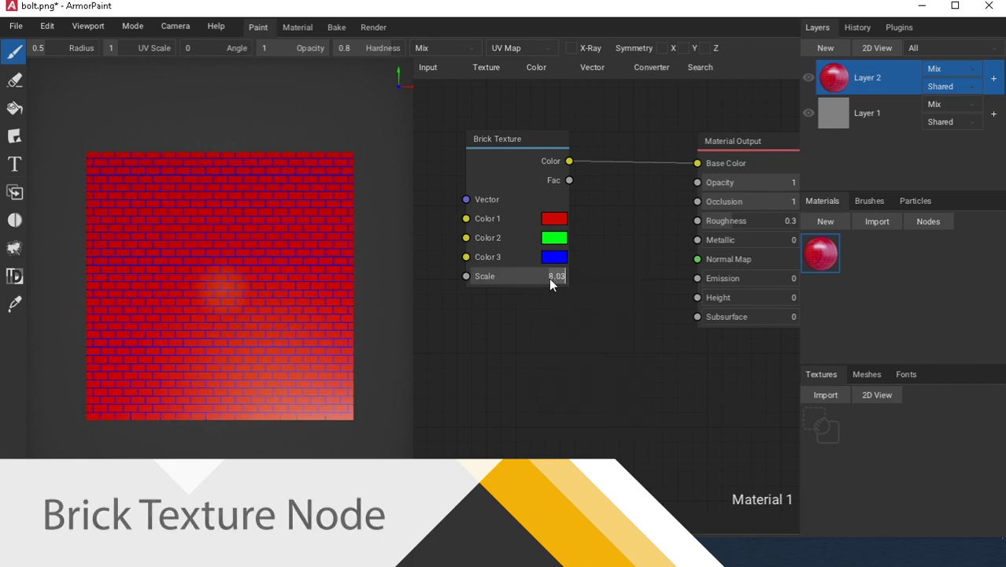
left_click_drag(549, 277, 480, 276)
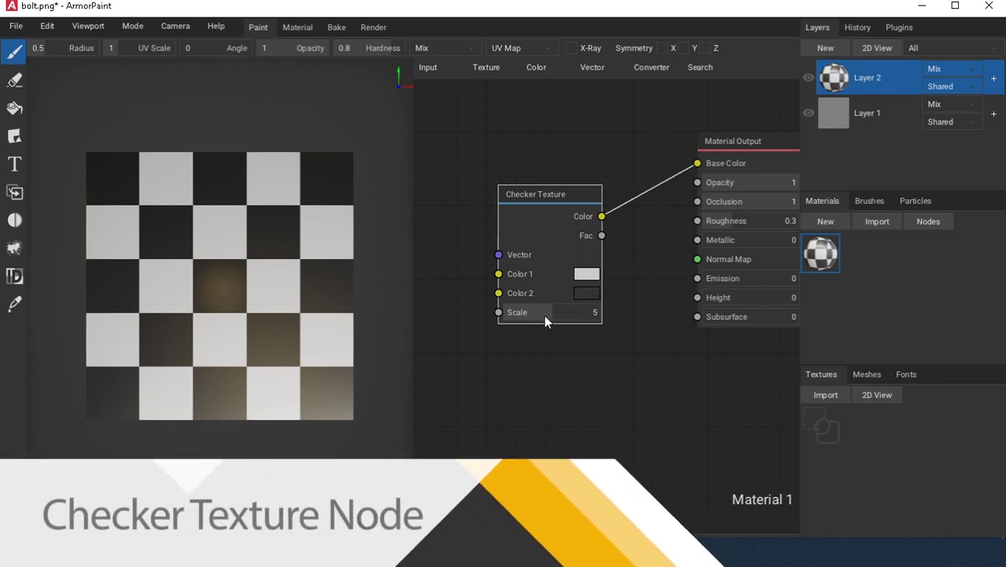
- Enlarge the checker squares and set the checker colours to bright green and dark blue
left_click_drag(552, 312, 565, 286)
left_click(585, 274)
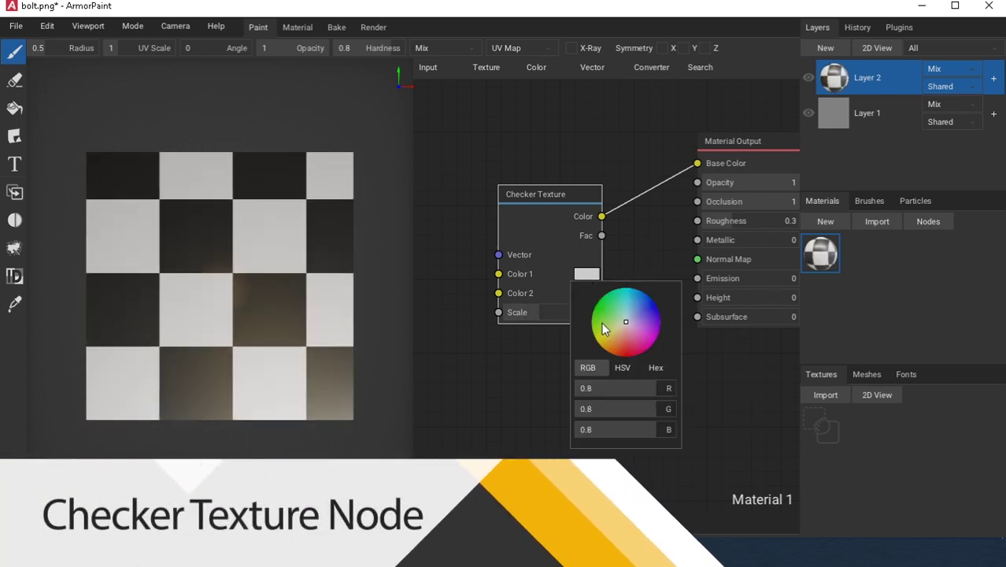
left_click_drag(607, 328, 595, 325)
left_click(584, 293)
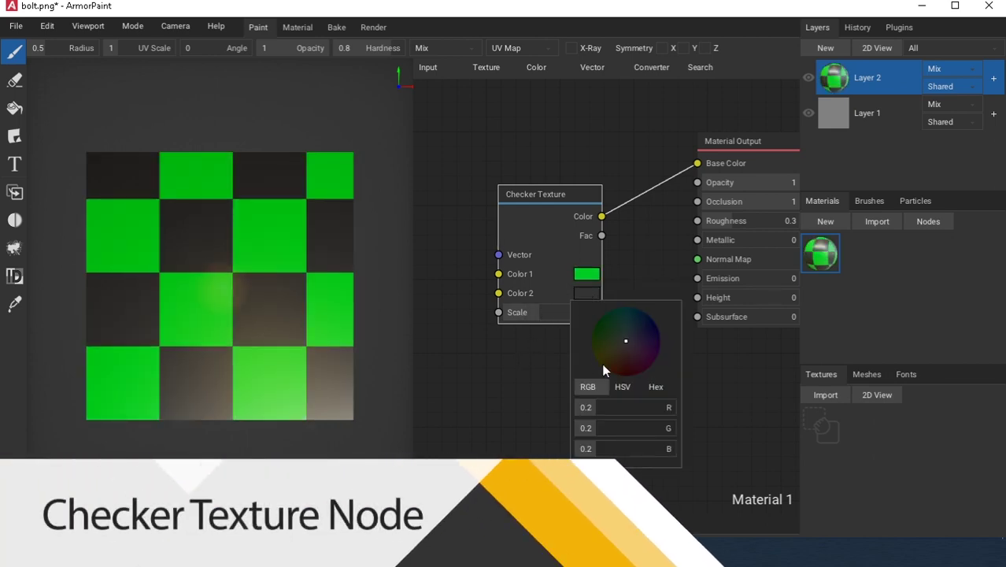
left_click_drag(604, 372, 658, 334)
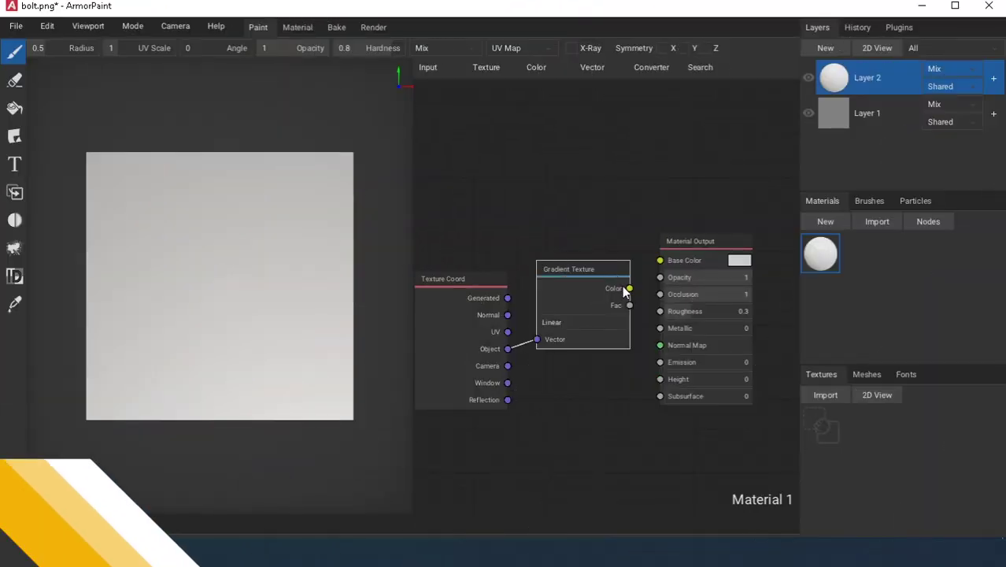
- Link Gradient Texture colour to Base Color and switch its type through Diagonal and Radial to Spherical
left_click_drag(628, 288, 658, 260)
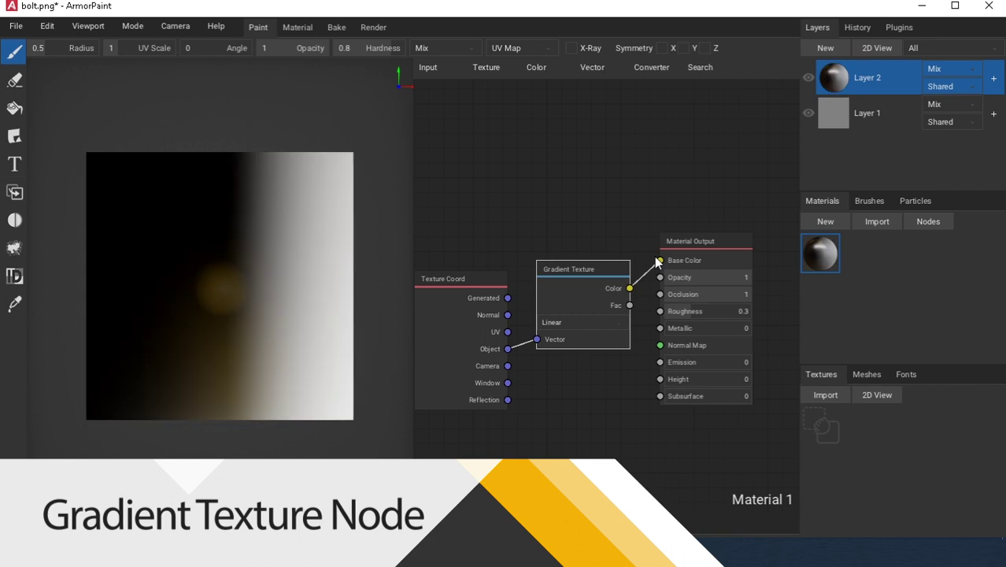
left_click(562, 321)
left_click(570, 356)
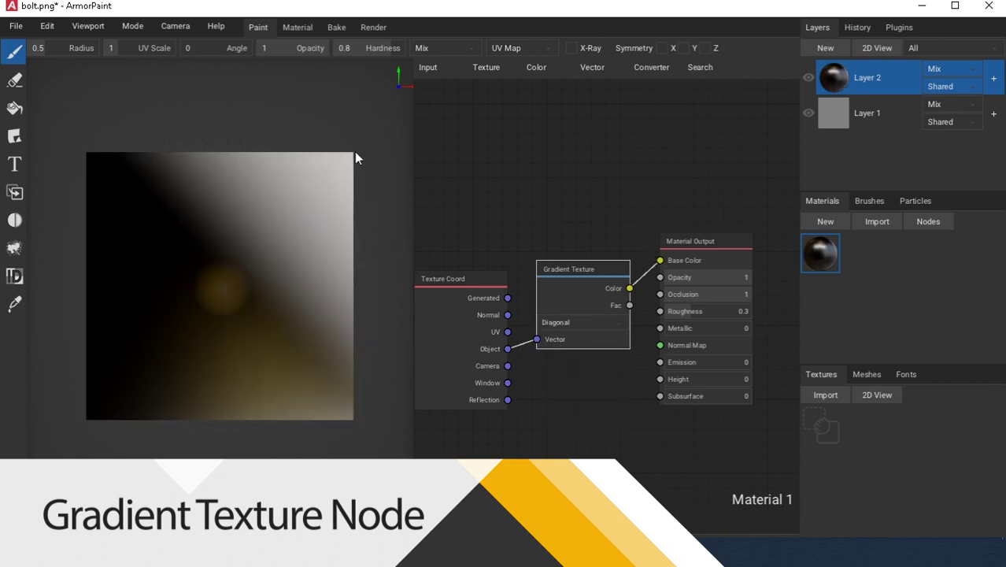
left_click(577, 318)
left_click(564, 376)
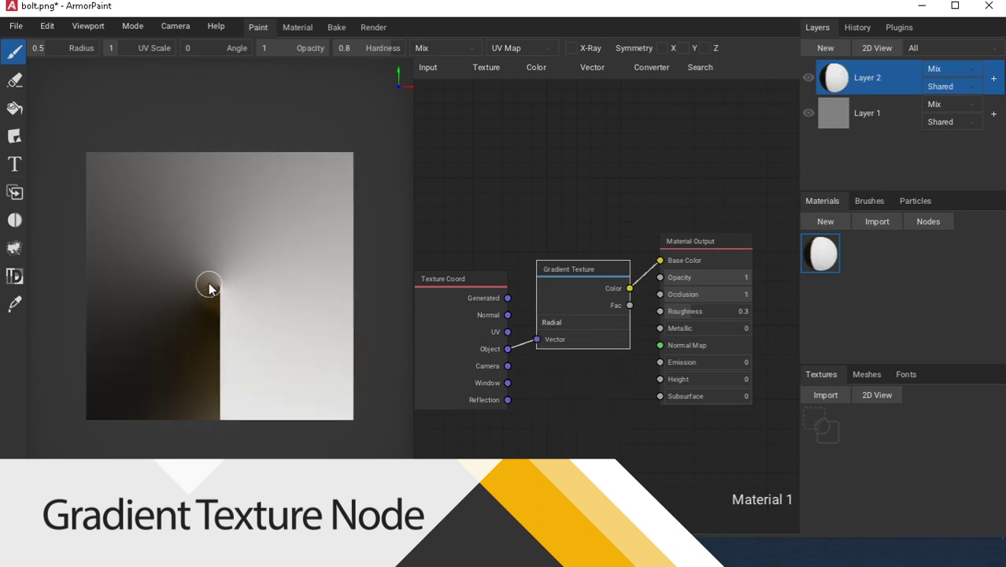
left_click(561, 318)
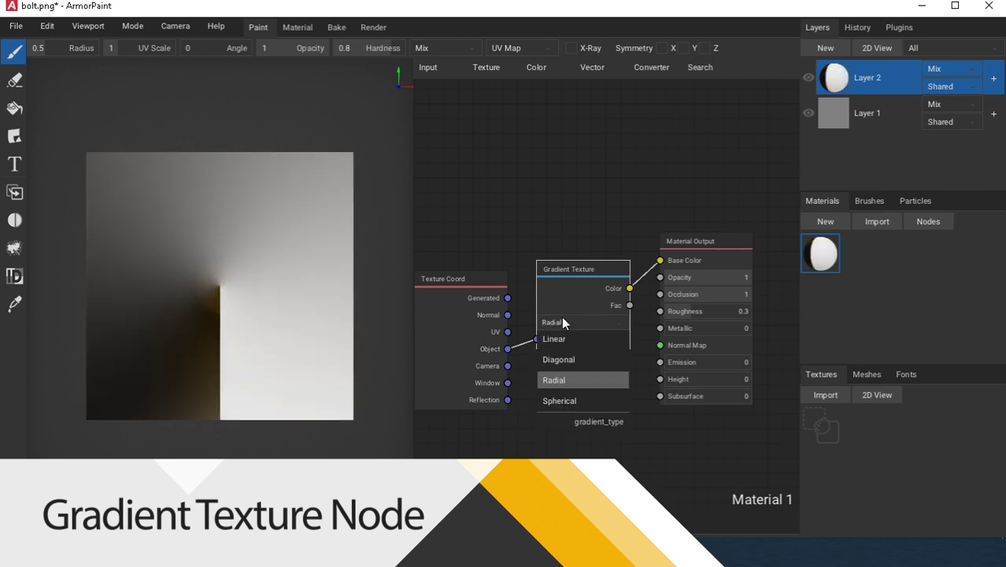
left_click(565, 393)
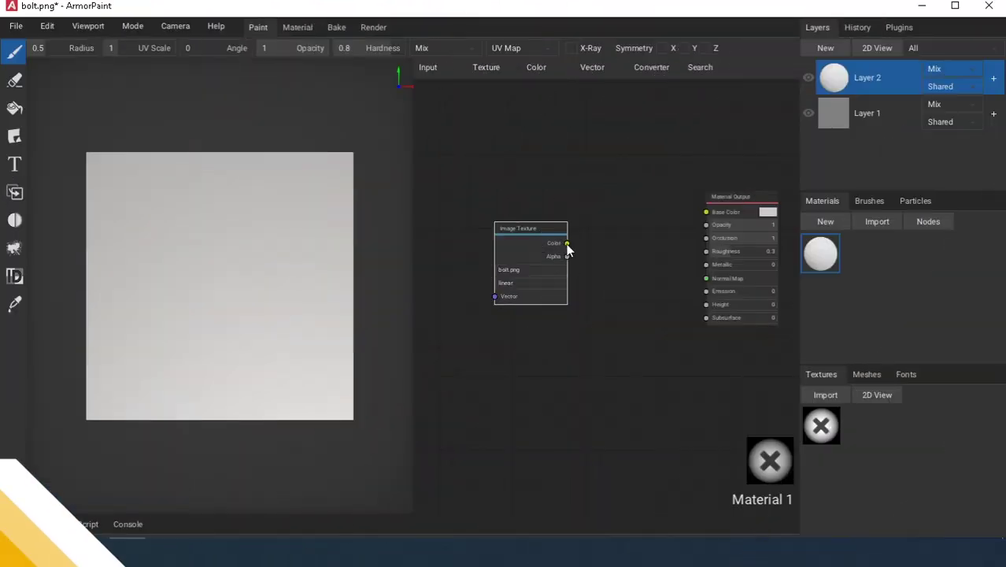
- Link the bolt image to Base Color, then preview Magic Texture Fac at adjusted scales
left_click_drag(566, 244, 705, 213)
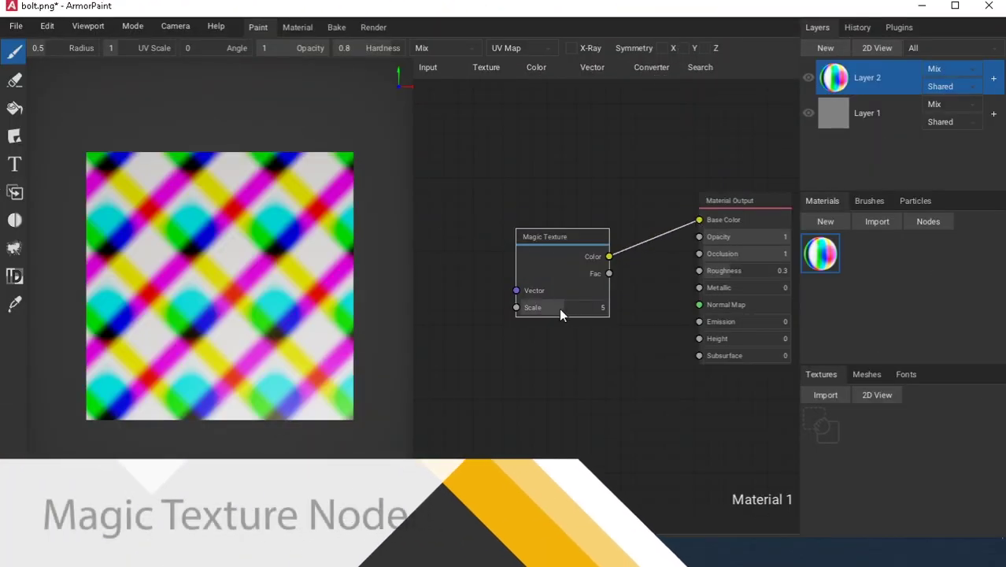
mouse_move(567, 309)
left_mouse_down()
mouse_move(621, 307)
mouse_move(553, 317)
left_mouse_up()
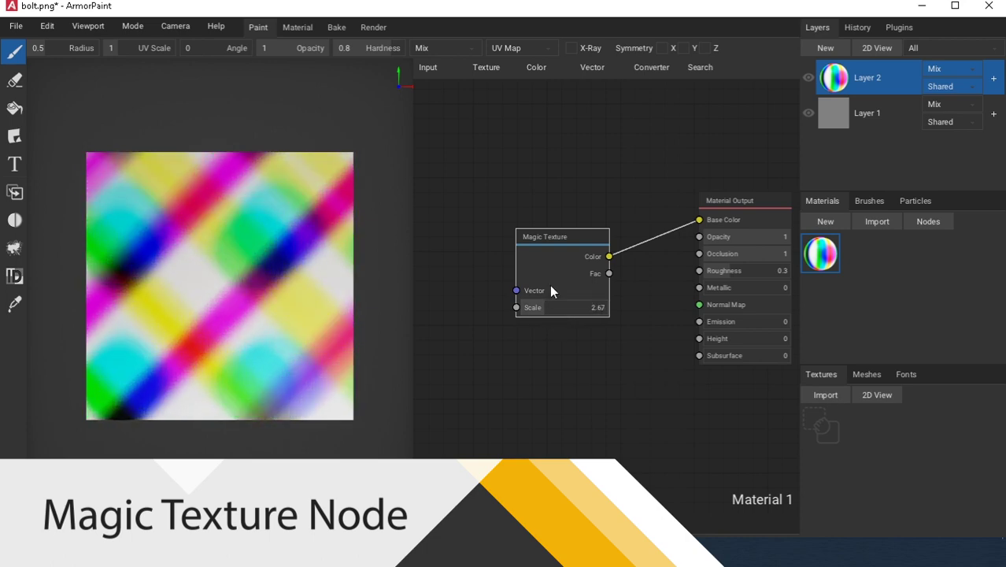
left_click_drag(611, 275, 699, 219)
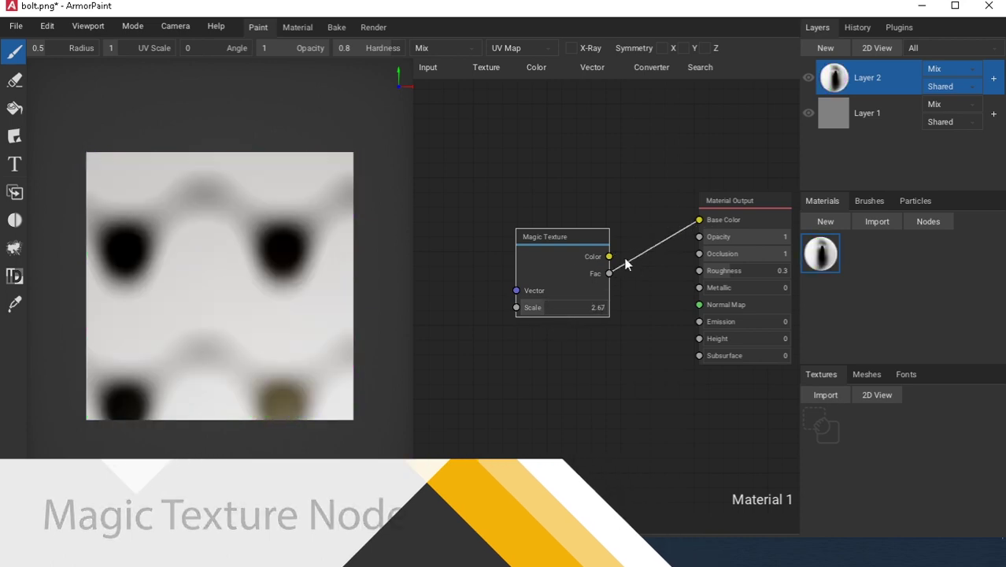
left_click_drag(559, 316, 586, 310)
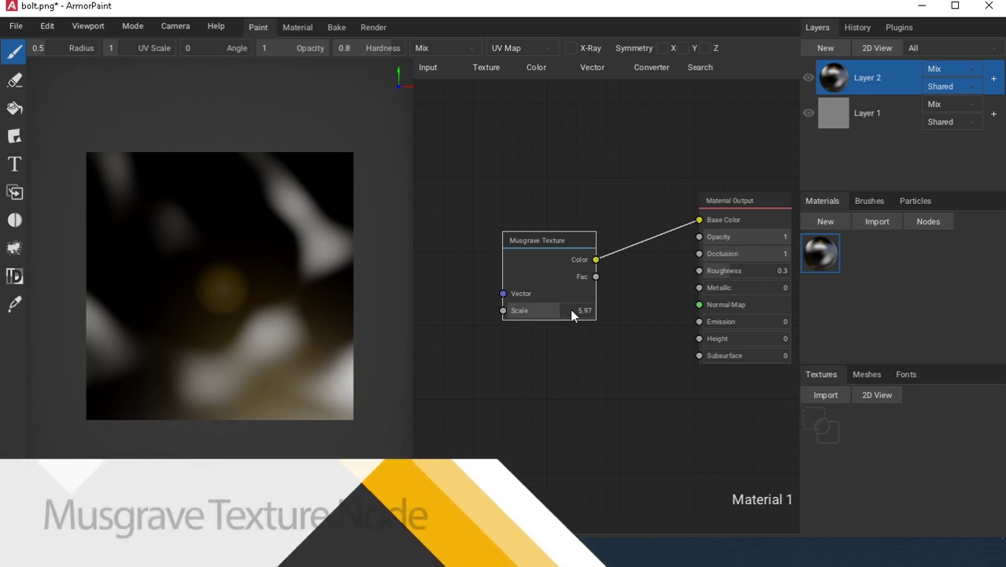
- Preview Musgrave and Noise textures at scale 10, linking Noise Fac then Color to Base Color
left_click_drag(572, 313, 643, 307)
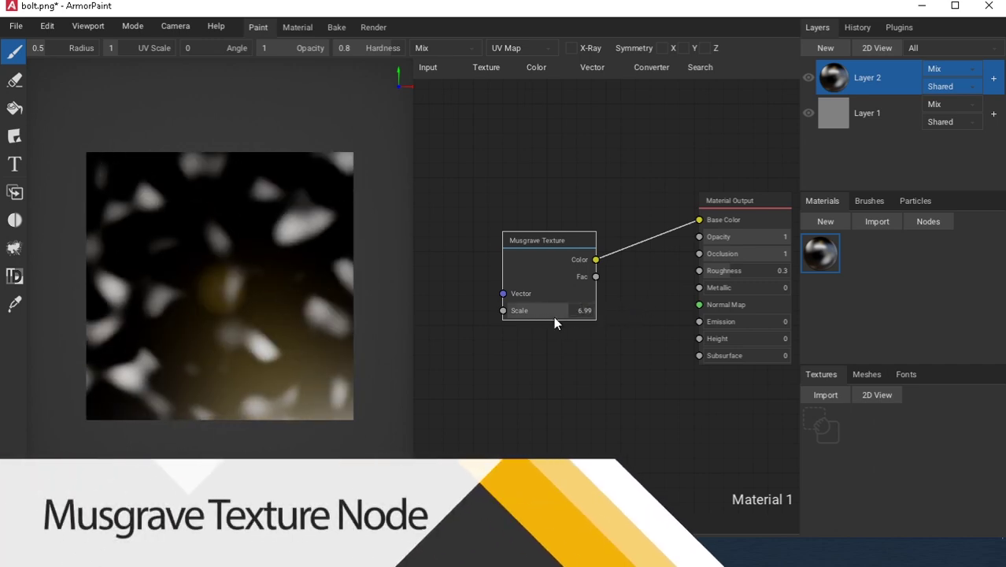
left_click_drag(551, 322, 609, 307)
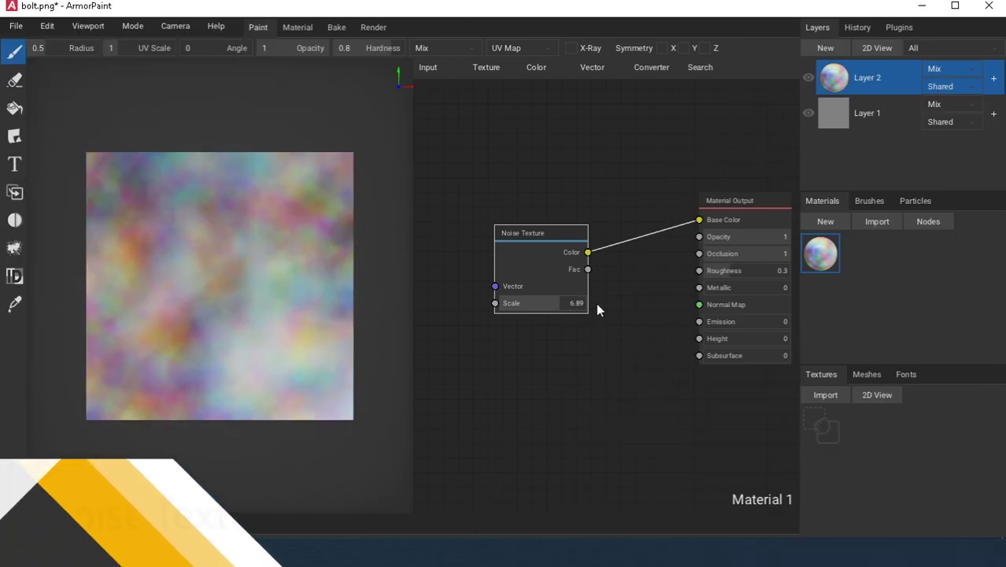
left_click_drag(597, 309, 602, 306)
left_click_drag(587, 269, 697, 219)
left_click_drag(560, 299, 546, 304)
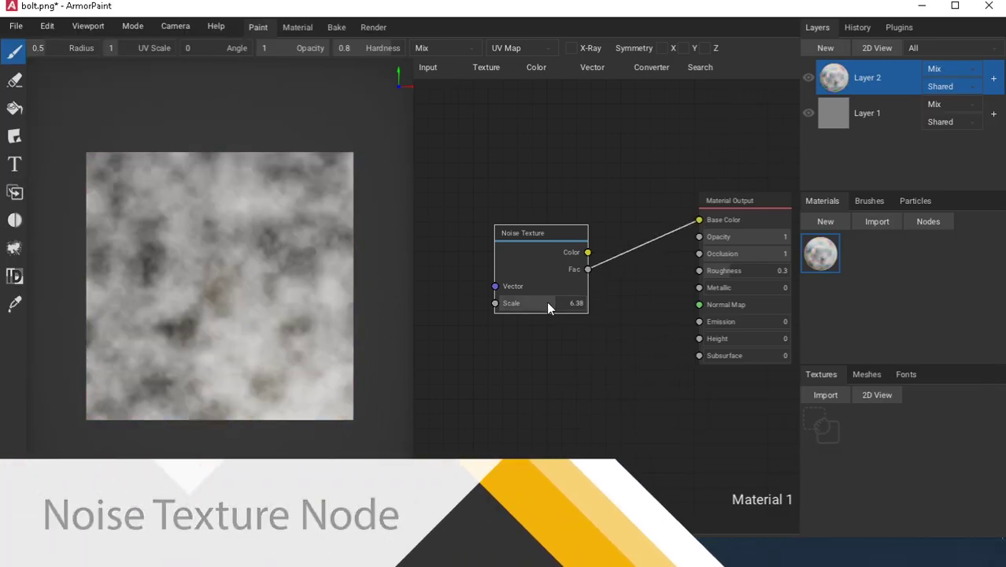
left_click_drag(587, 252, 699, 219)
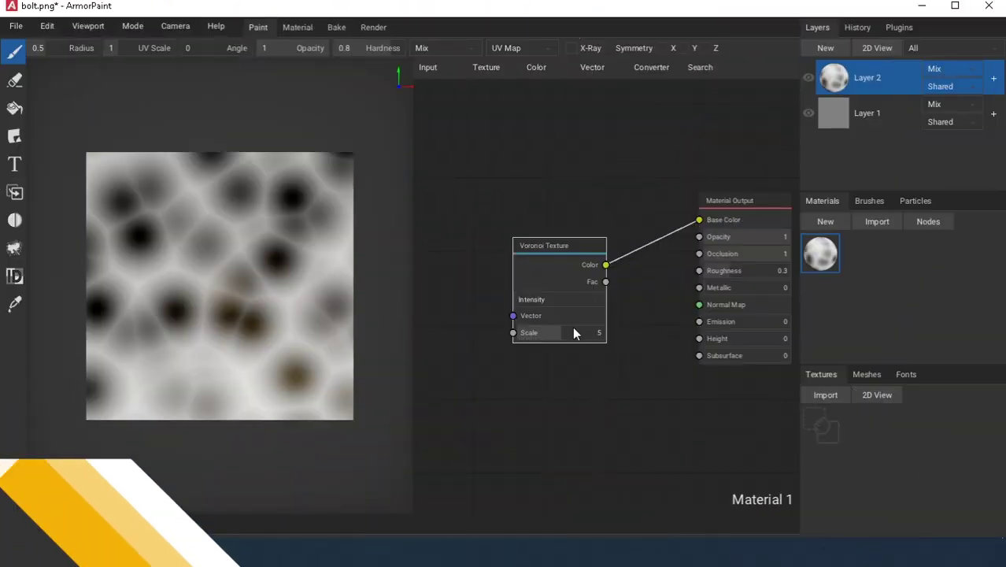
- Set Voronoi to Cells at varied scales, then drive Base Color from Wave Texture at scale 7.14
left_click_drag(572, 327, 615, 341)
left_click(573, 300)
left_click(555, 335)
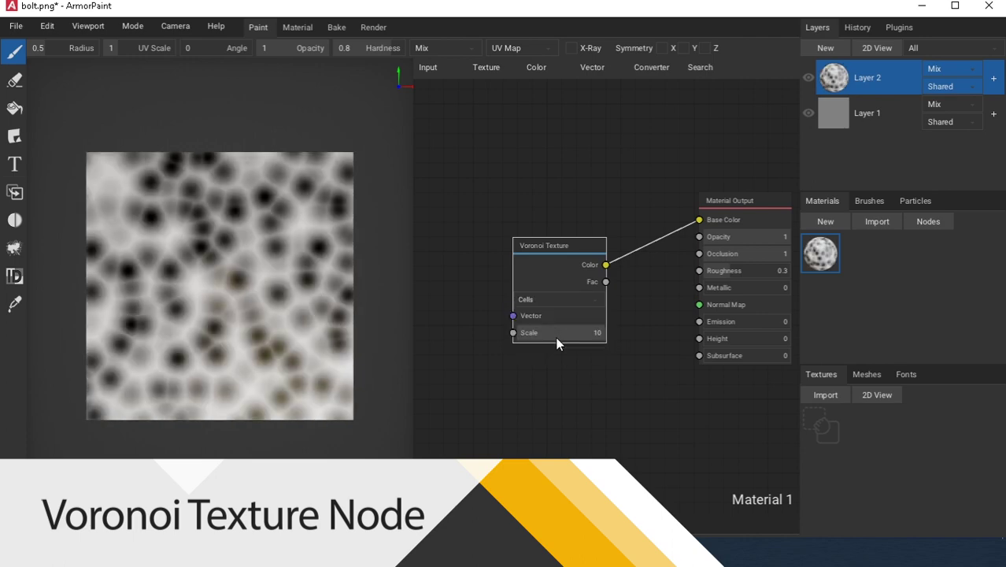
mouse_move(578, 334)
left_mouse_down()
mouse_move(538, 336)
mouse_move(563, 331)
left_mouse_up()
left_click_drag(606, 281, 699, 220)
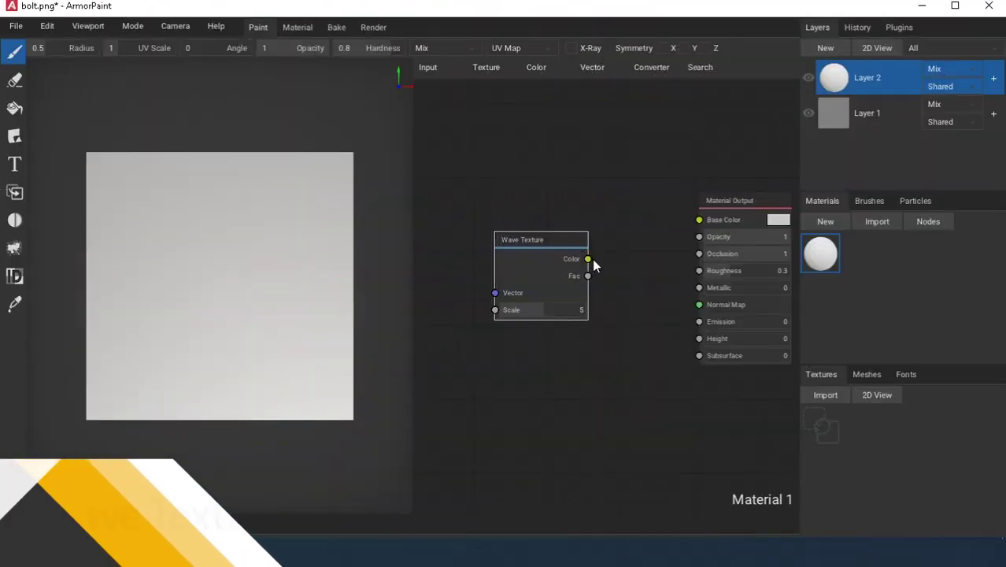
left_click_drag(588, 259, 698, 220)
left_click_drag(545, 309, 573, 313)
- Set image brightness to 0.33, lower gamma, and raise the Blur (Image) strength to 2
left_click_drag(510, 315, 537, 309)
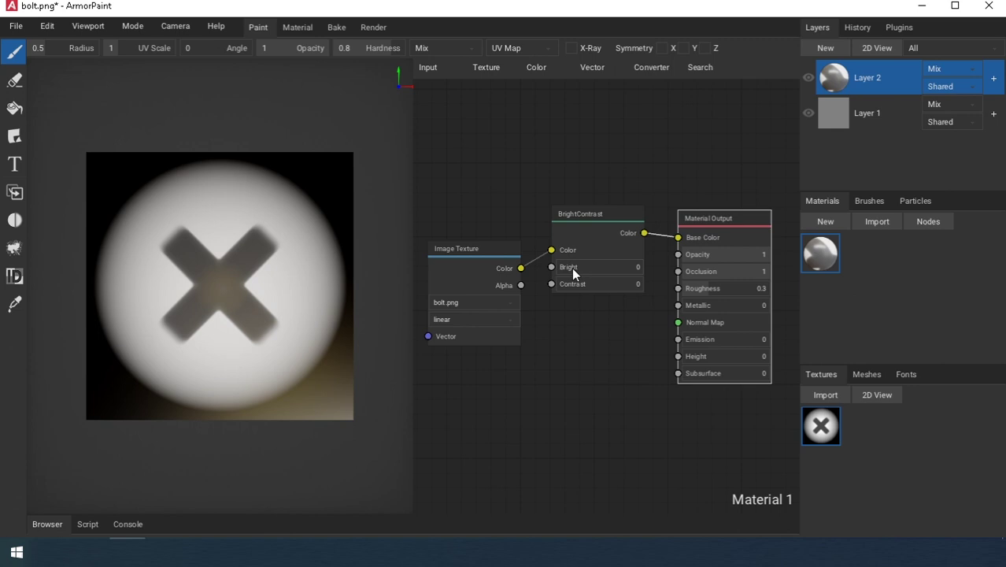
mouse_move(573, 271)
left_mouse_down()
mouse_move(618, 268)
mouse_move(557, 271)
mouse_move(704, 285)
mouse_move(578, 285)
left_mouse_up()
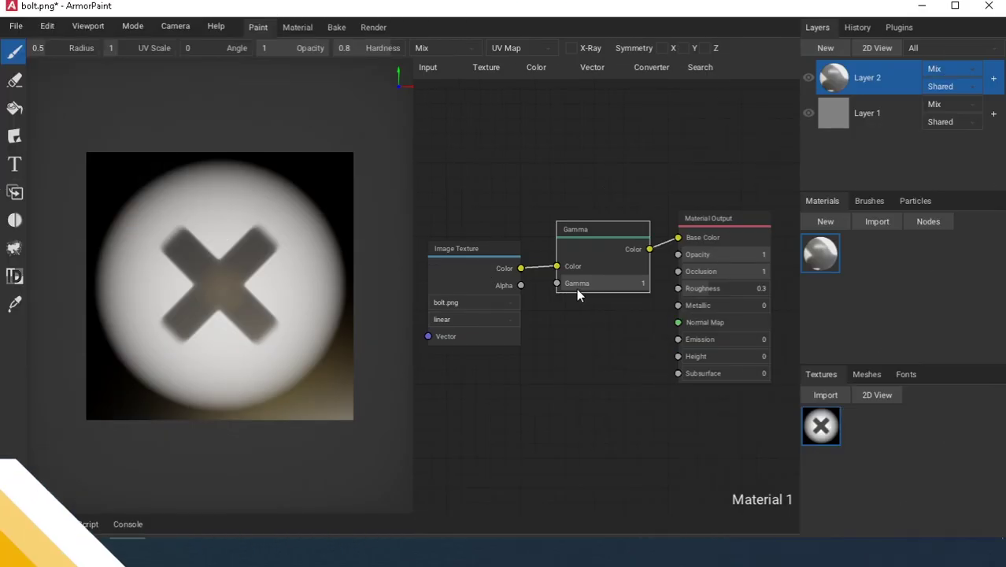
left_click_drag(576, 288, 645, 283)
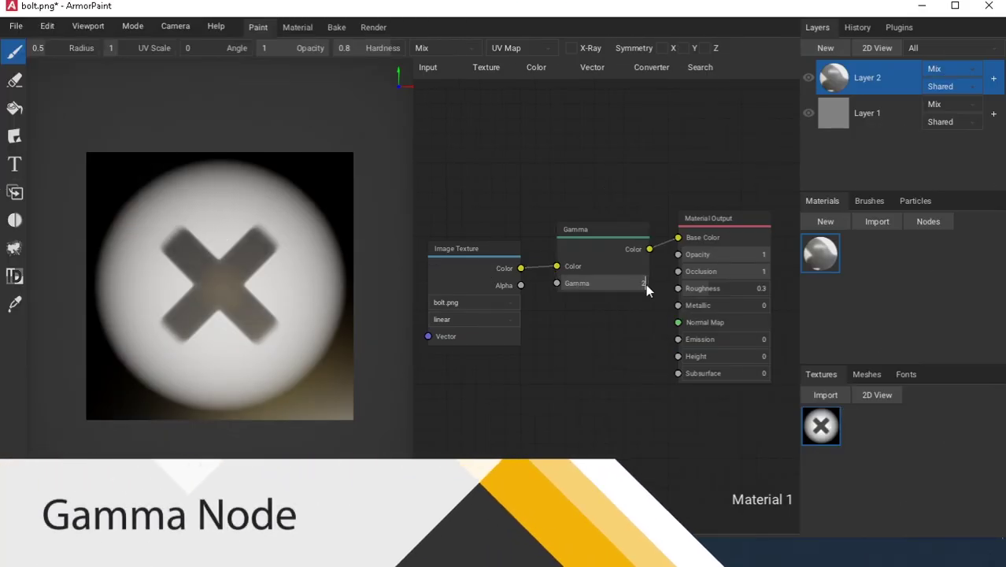
scroll(638, 310, "down", 1)
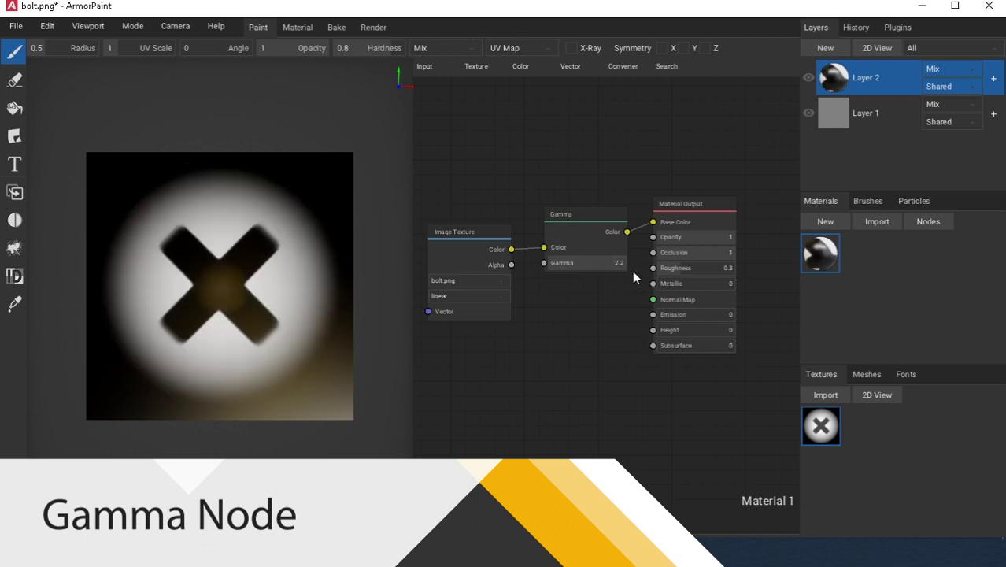
left_click_drag(618, 267, 582, 268)
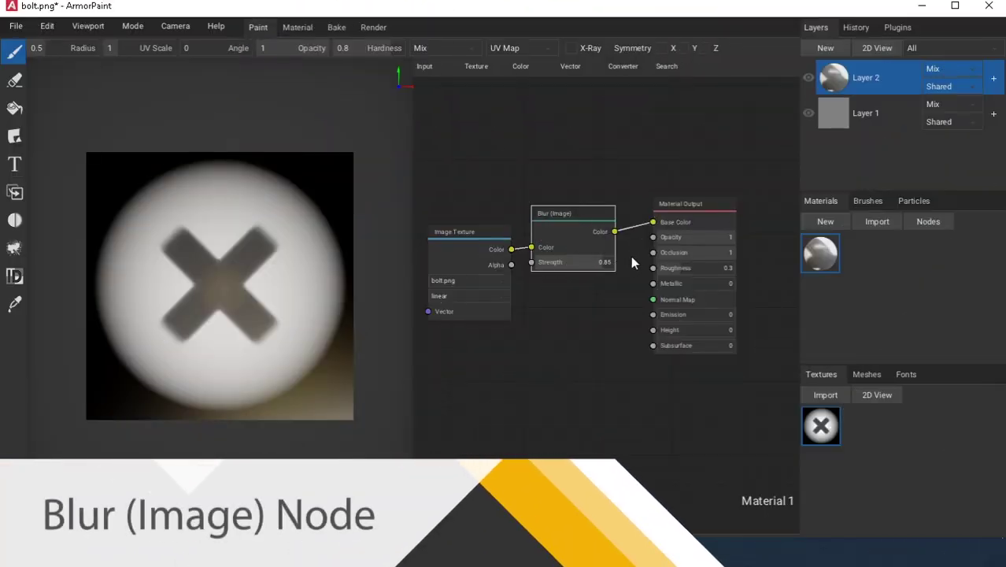
left_click_drag(630, 255, 612, 265)
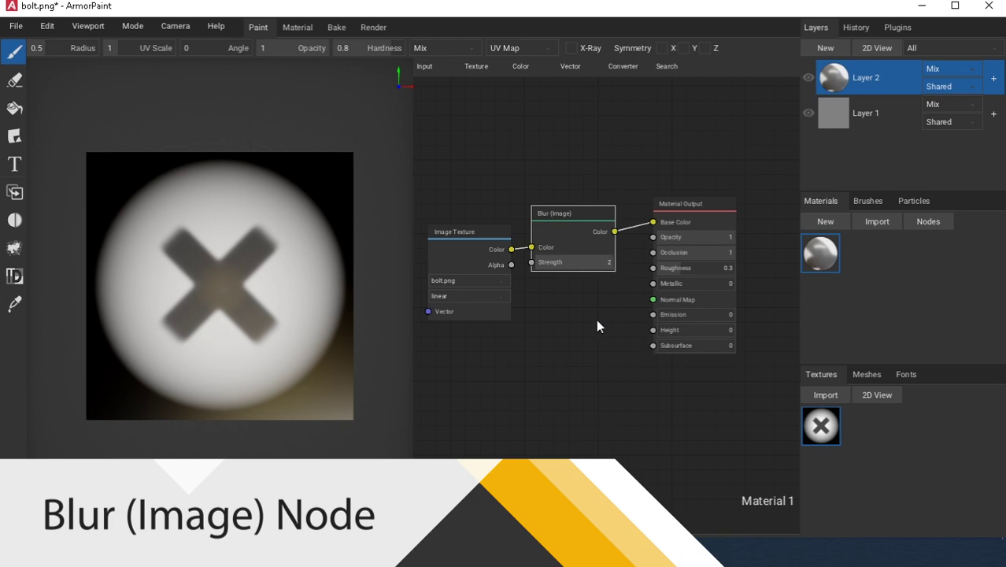
left_click(428, 296)
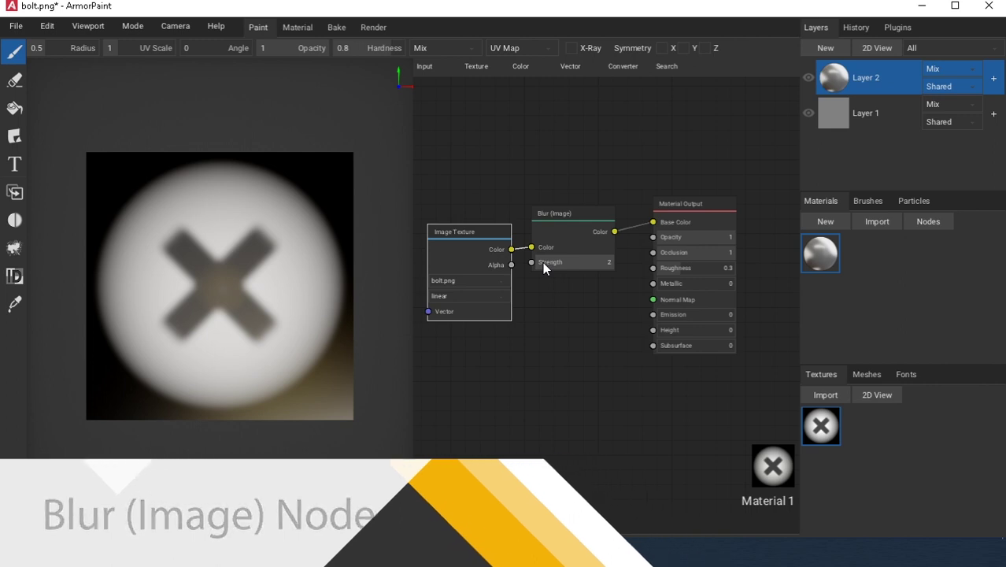
- Lower blur strength to 0.09 and set HueSatVal hue to 1 with factor 0.31
left_click(543, 267)
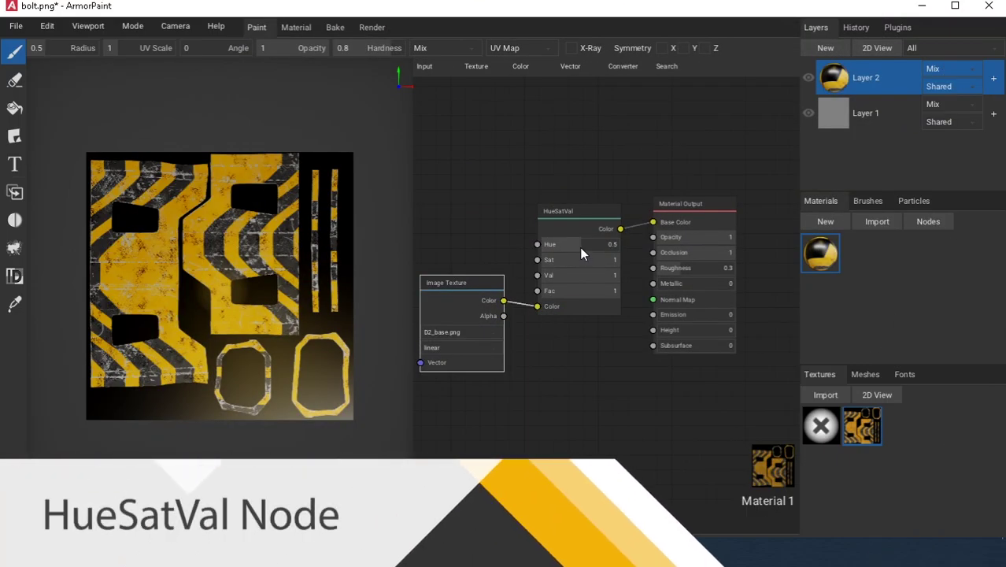
left_click_drag(580, 253, 626, 280)
left_click_drag(600, 246, 626, 246)
left_click_drag(603, 294, 571, 295)
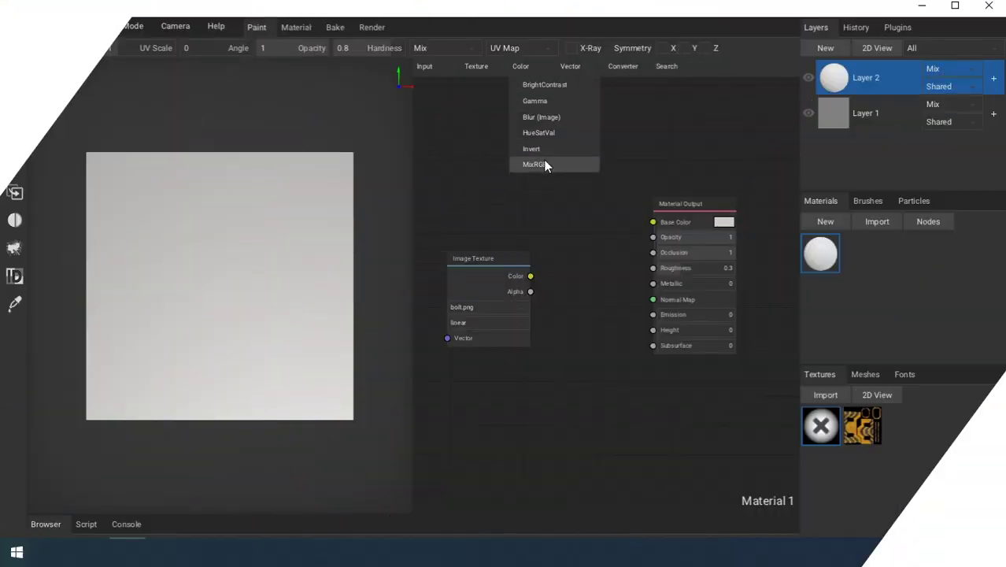
- Add an Invert node between the bolt image and Base Color with factor 0.79
left_click(543, 160)
left_click_drag(530, 276, 555, 268)
left_click_drag(646, 233, 652, 222)
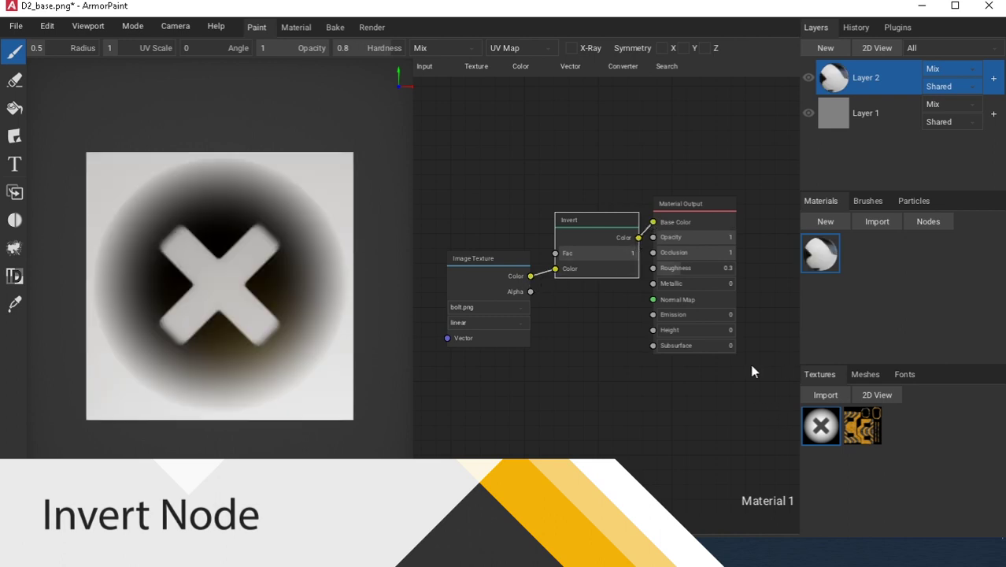
left_click_drag(591, 253, 720, 248)
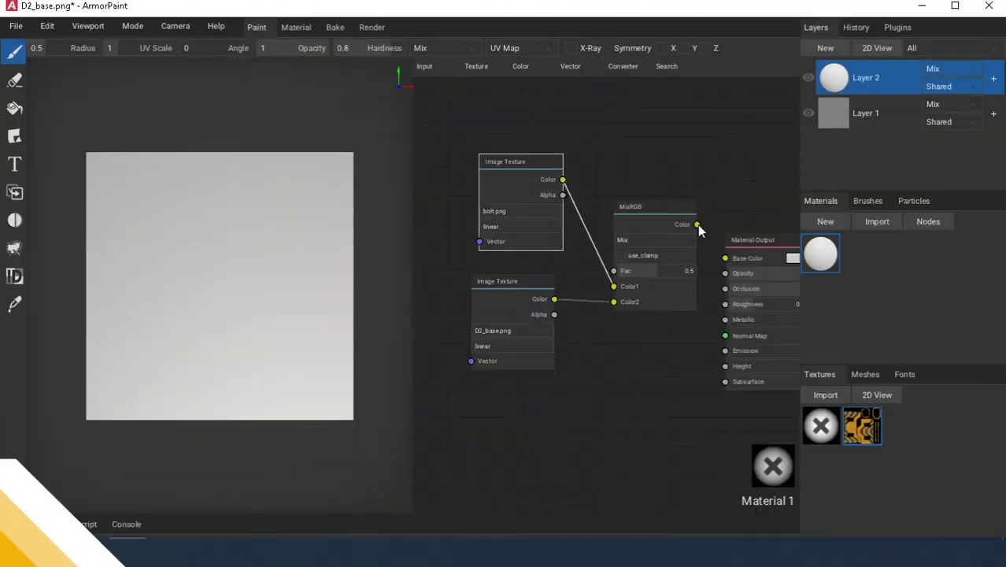
- Link MixRGB to Base Color at factor 0.39 and try Darken, Multiply and another blend mode
left_click_drag(696, 224, 719, 263)
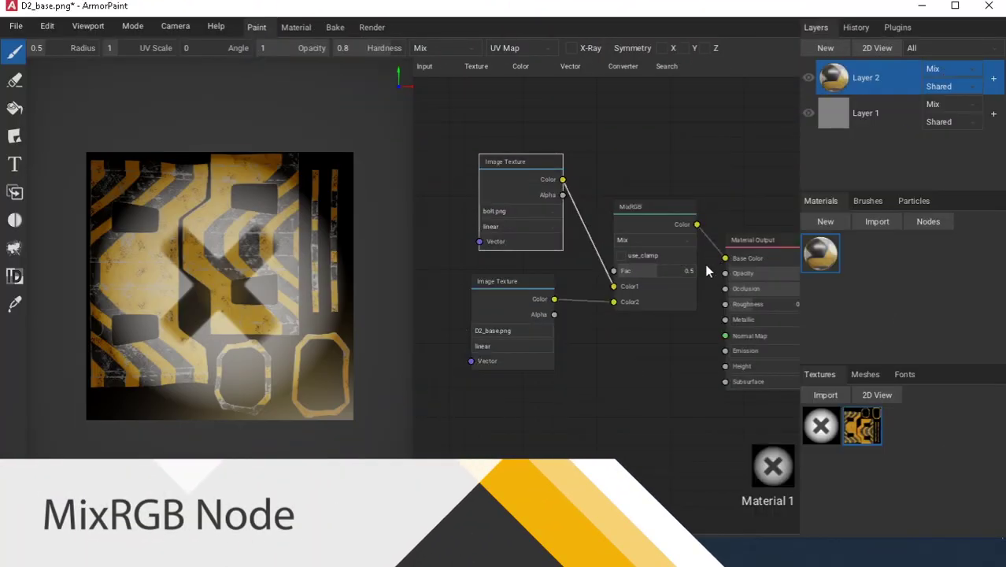
left_click(615, 275)
left_click_drag(614, 277, 645, 275)
left_click(641, 237)
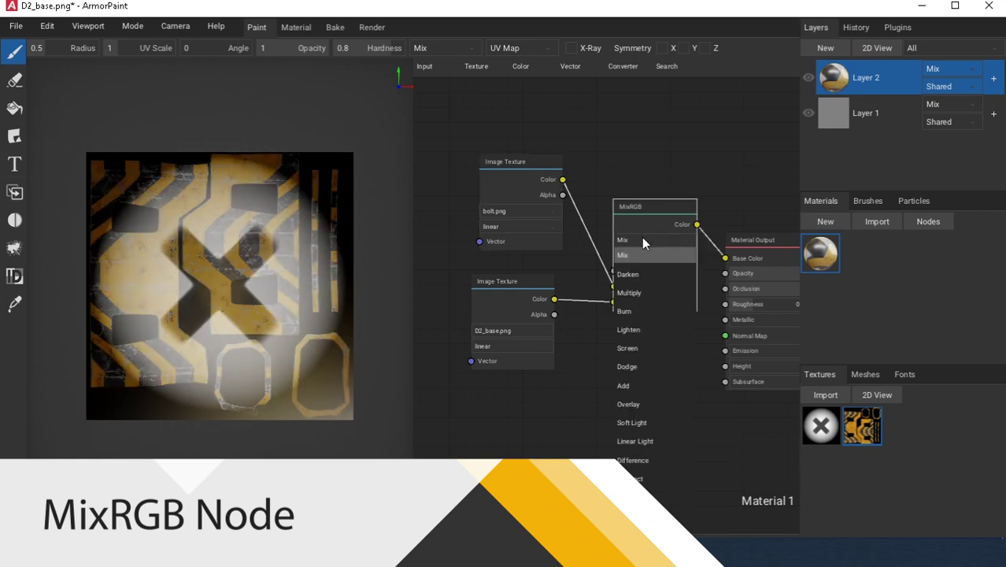
left_click(640, 256)
left_click(637, 239)
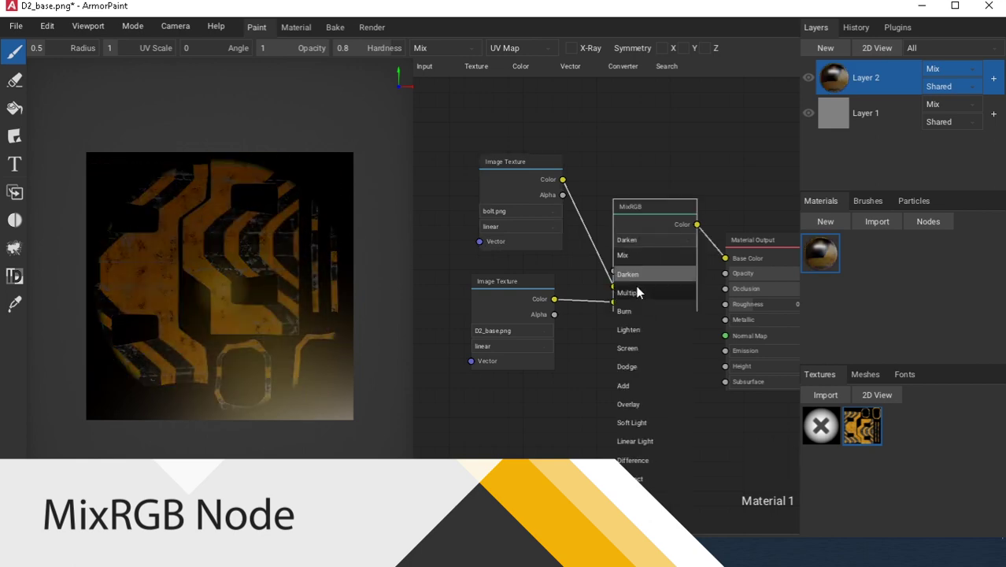
left_click(634, 272)
left_click(637, 241)
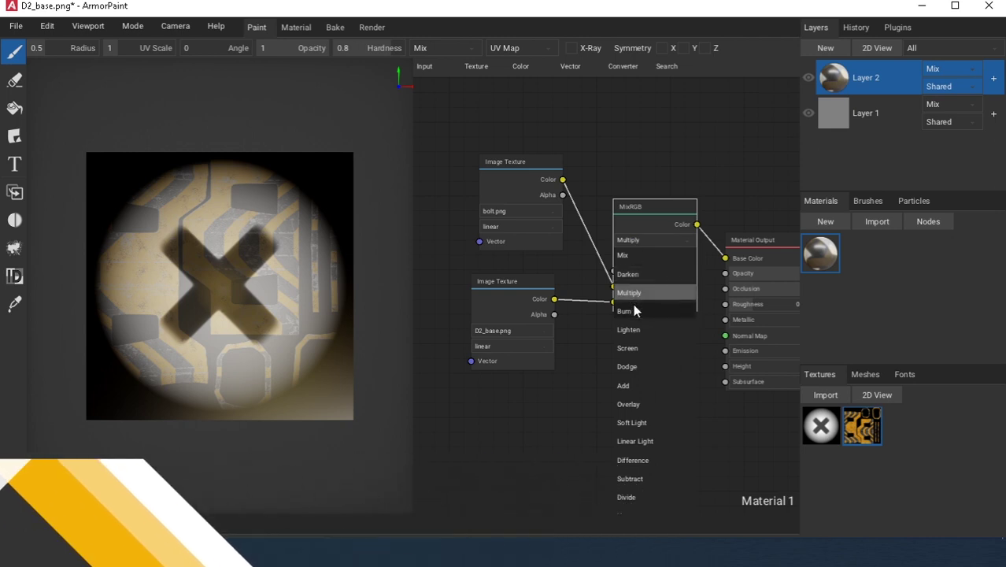
left_click(633, 303)
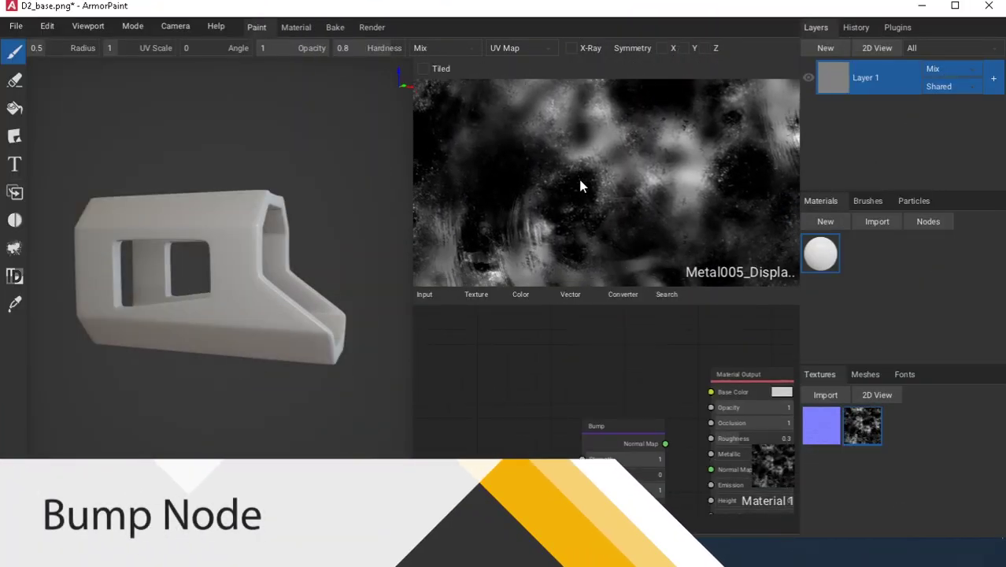
- Feed the Metal005 displacement colour into Bump Height, apply the material, and lower bump strength to 0.5
left_click_drag(868, 445, 532, 352)
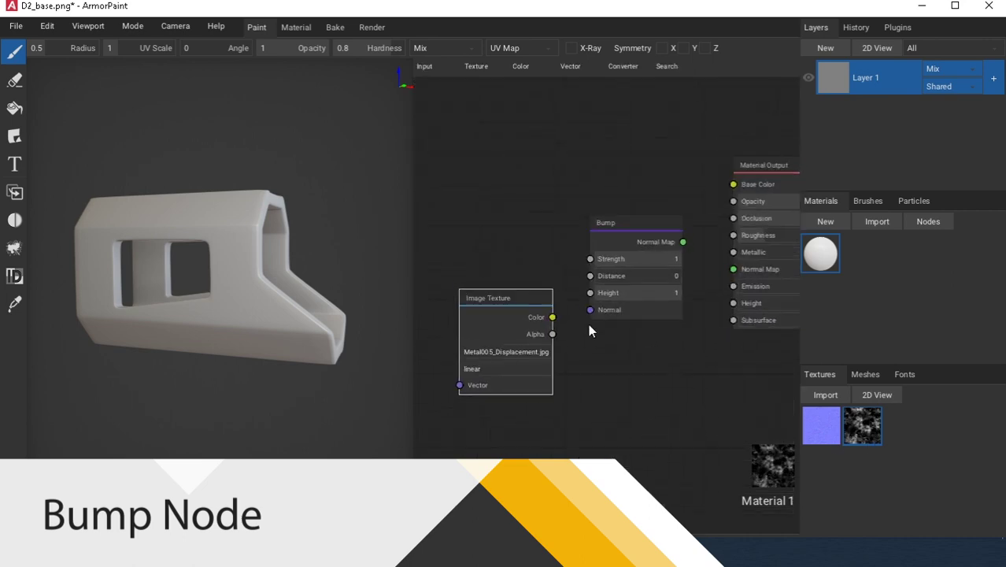
left_click_drag(551, 316, 589, 293)
middle_click_drag(662, 261, 580, 309)
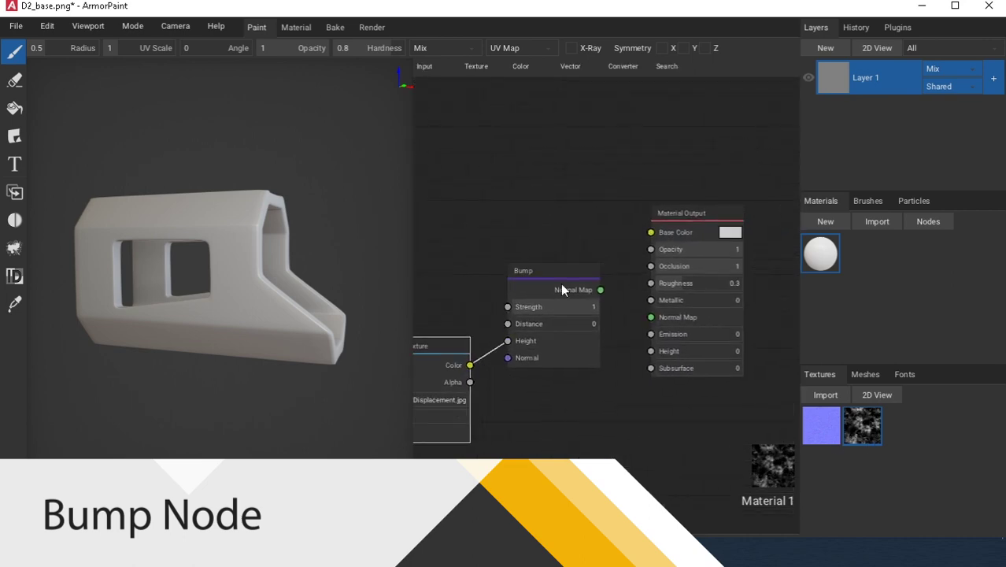
left_click_drag(820, 270, 240, 319)
right_click_drag(253, 321, 213, 354)
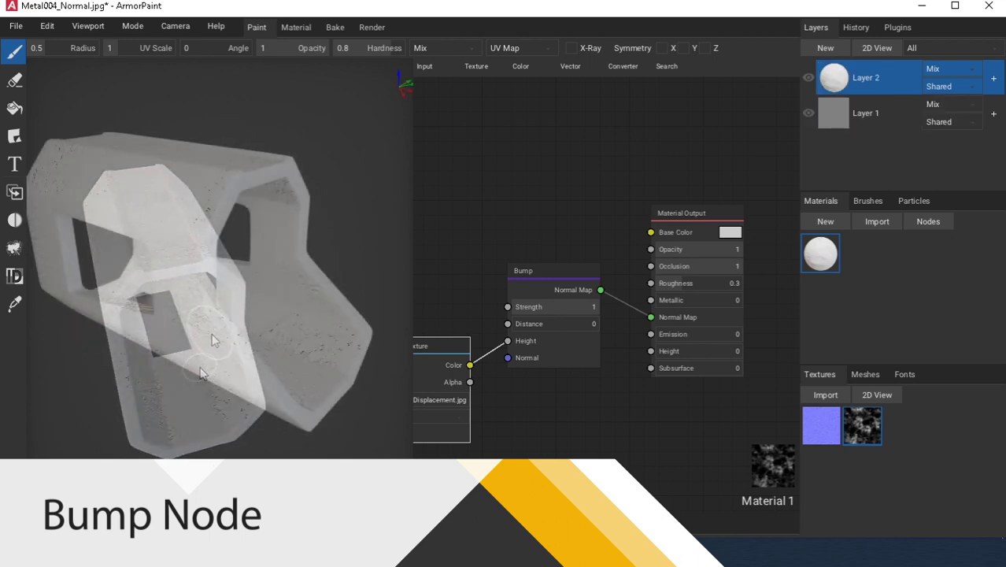
middle_click_drag(650, 371, 670, 320)
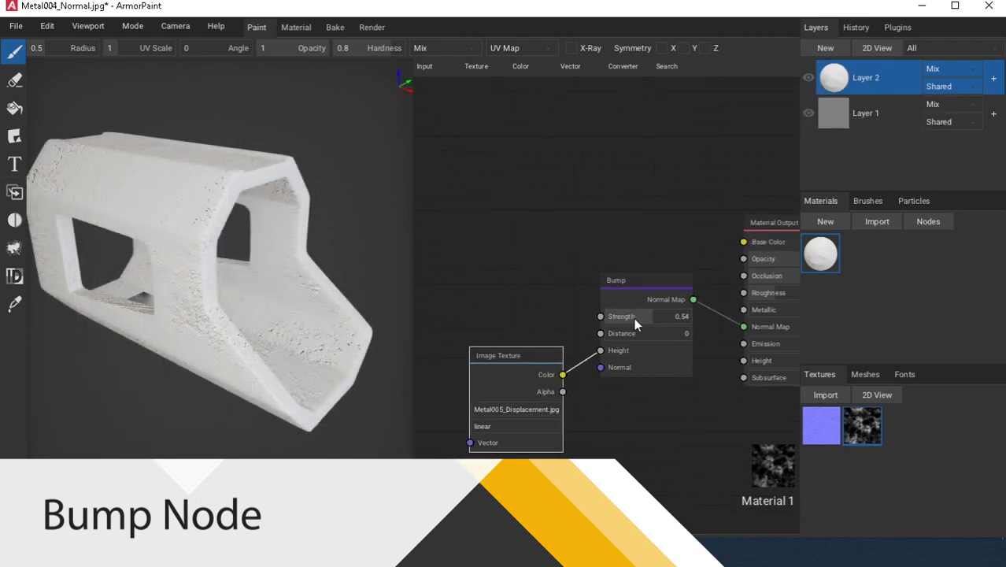
left_click_drag(630, 317, 665, 334)
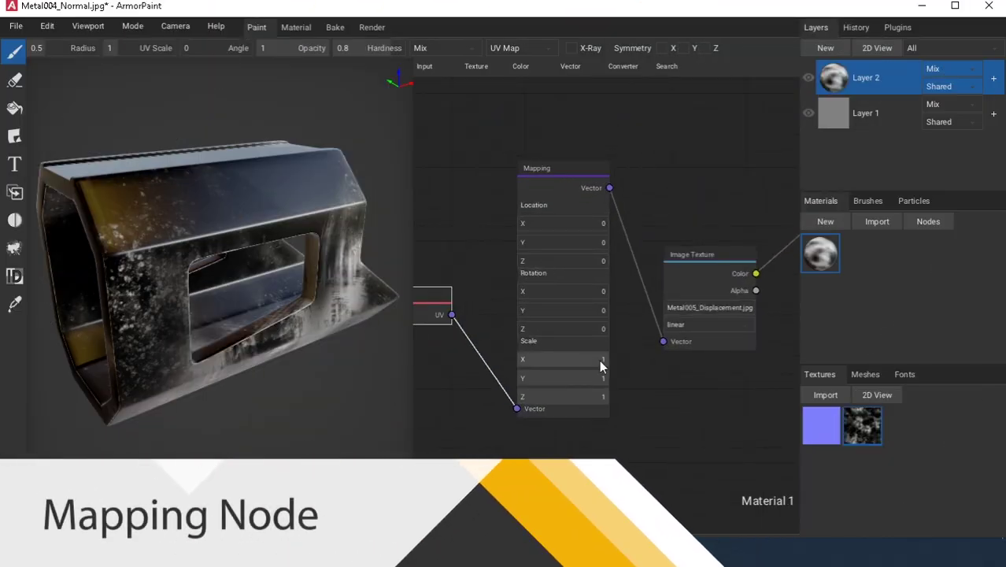
- Set the Mapping node's Scale X, Y and Z to 3
left_click_drag(599, 360, 604, 365)
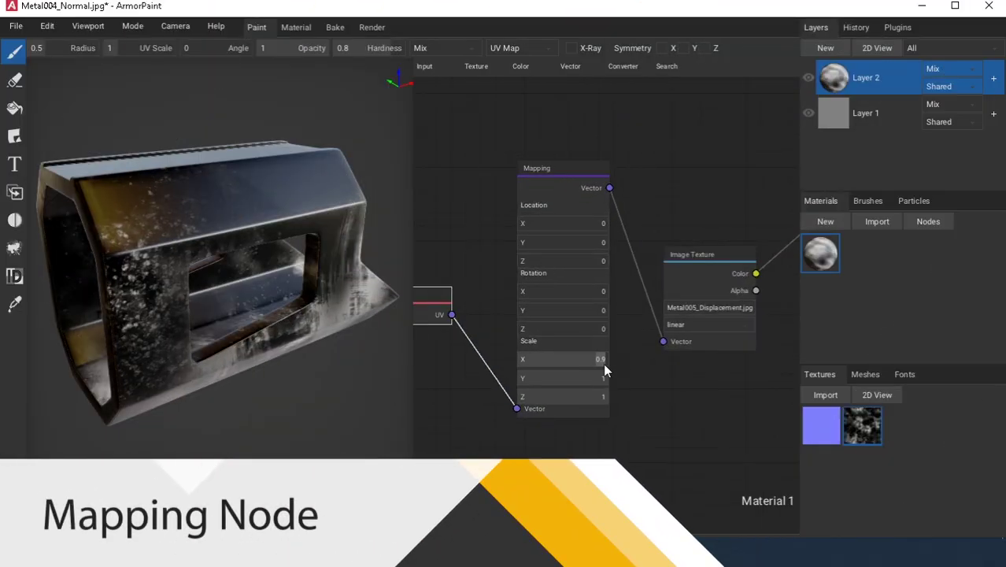
type("3")
left_click(602, 378)
type("3")
left_click(599, 397)
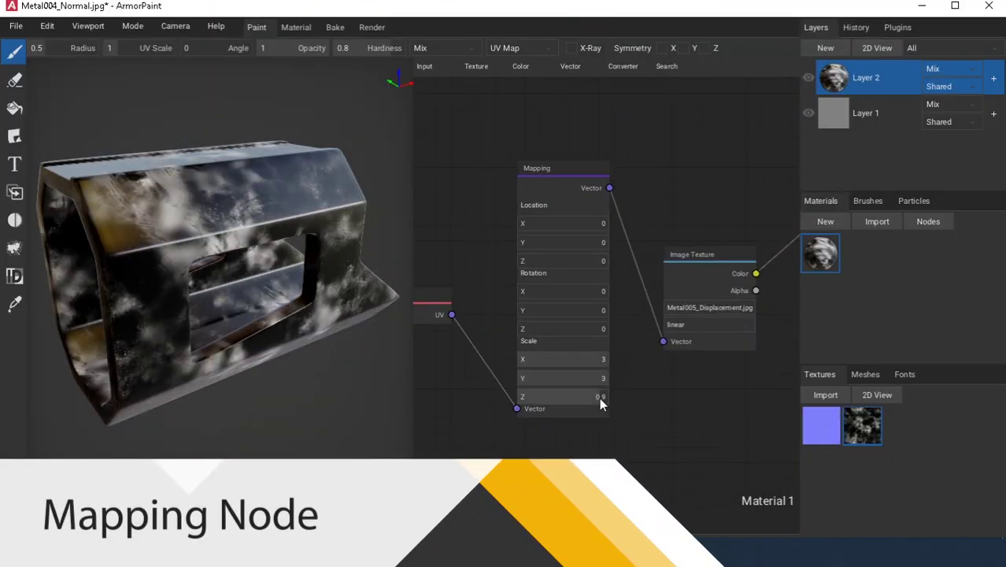
type("3")
key("Return")
right_click_drag(301, 296, 192, 290)
- Rotate the mapping around Z to 166.39 and test a Location Y offset
left_click_drag(555, 291, 533, 297)
left_click_drag(598, 306, 492, 295)
left_click_drag(550, 330, 486, 329)
left_click_drag(559, 234, 503, 249)
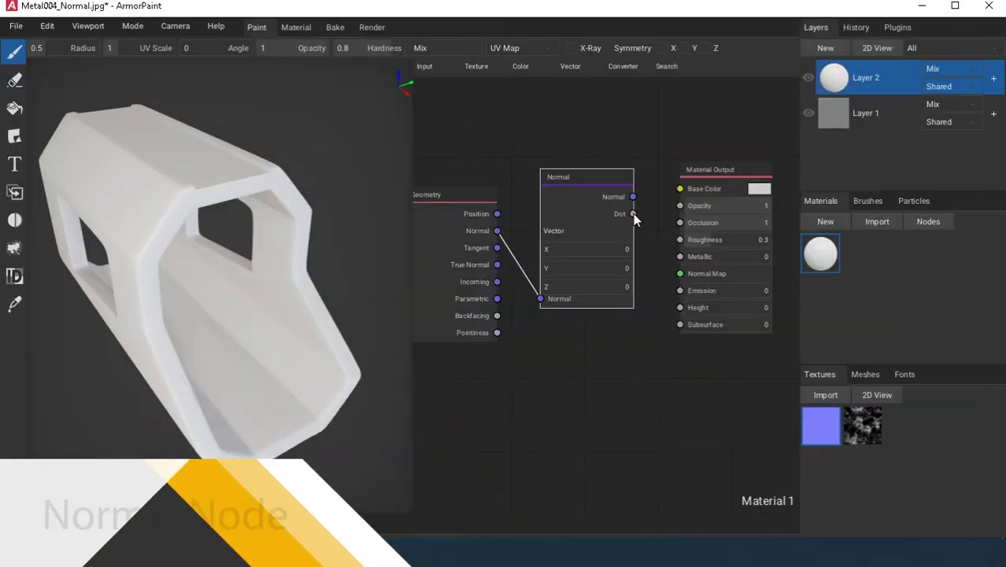
- Link the Normal node's Dot output to Base Color and set its X to 1
left_click_drag(633, 213, 678, 189)
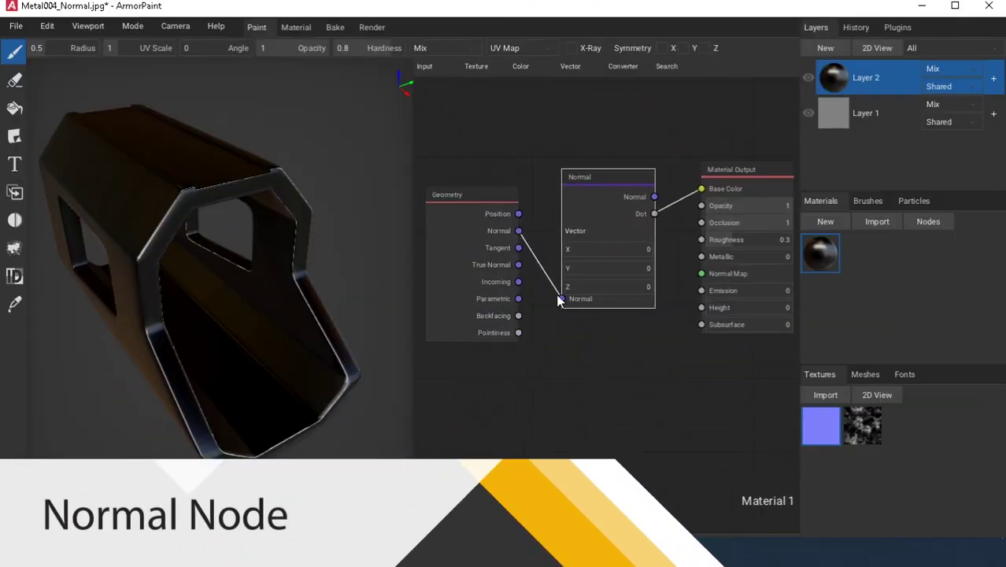
left_click_drag(565, 286, 696, 293)
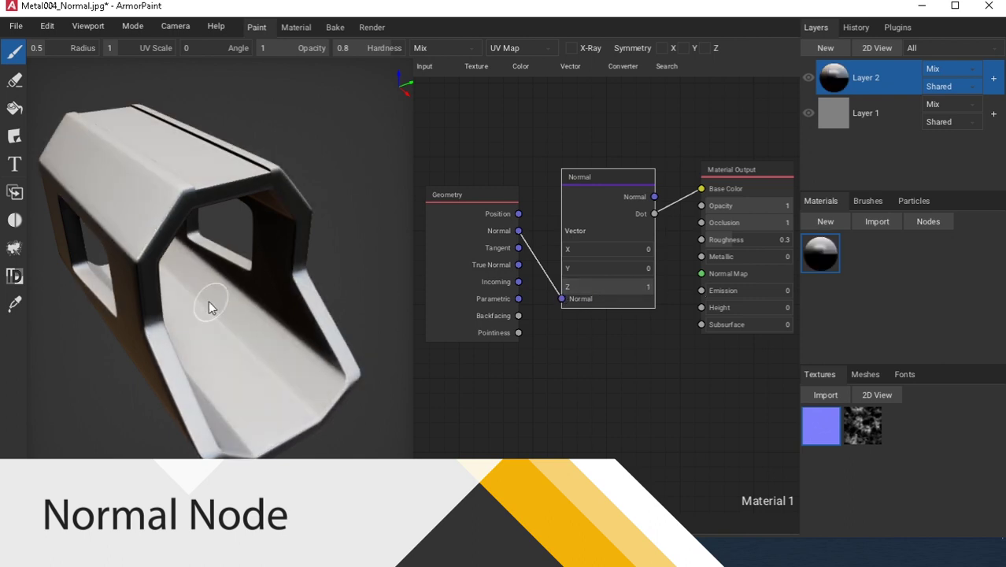
right_click_drag(202, 298, 725, 276)
key("ctrl+z")
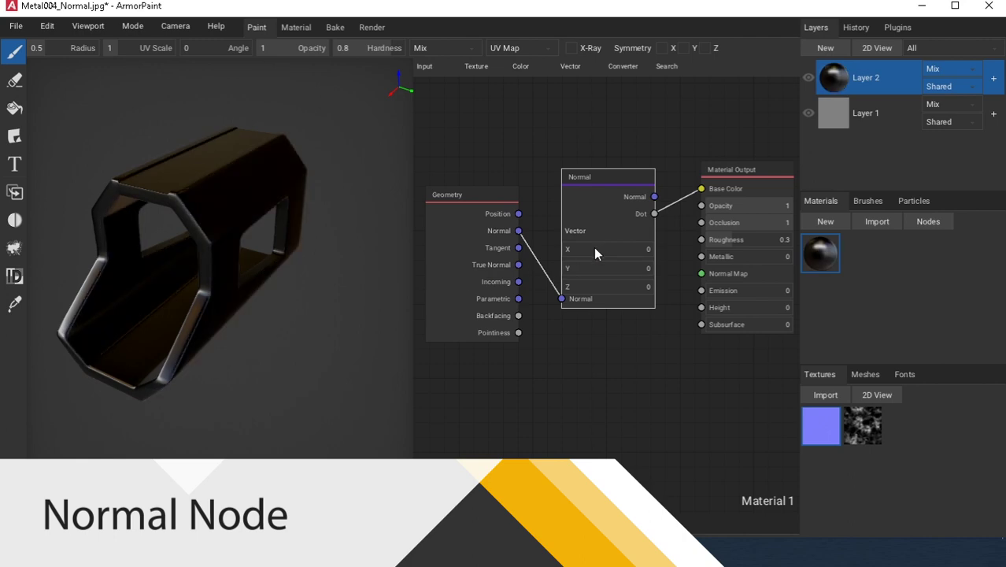
left_click_drag(592, 248, 532, 250)
right_click_drag(299, 236, 63, 206)
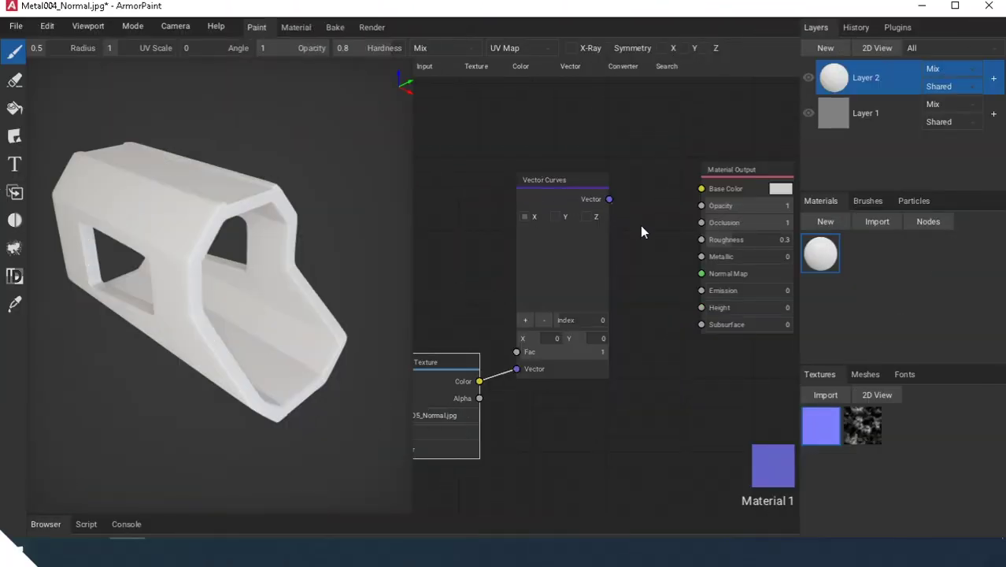
- Route Vector Curves into Normal Map and add curve points on X, Y and Z, Y at 0.69
left_click_drag(609, 199, 701, 273)
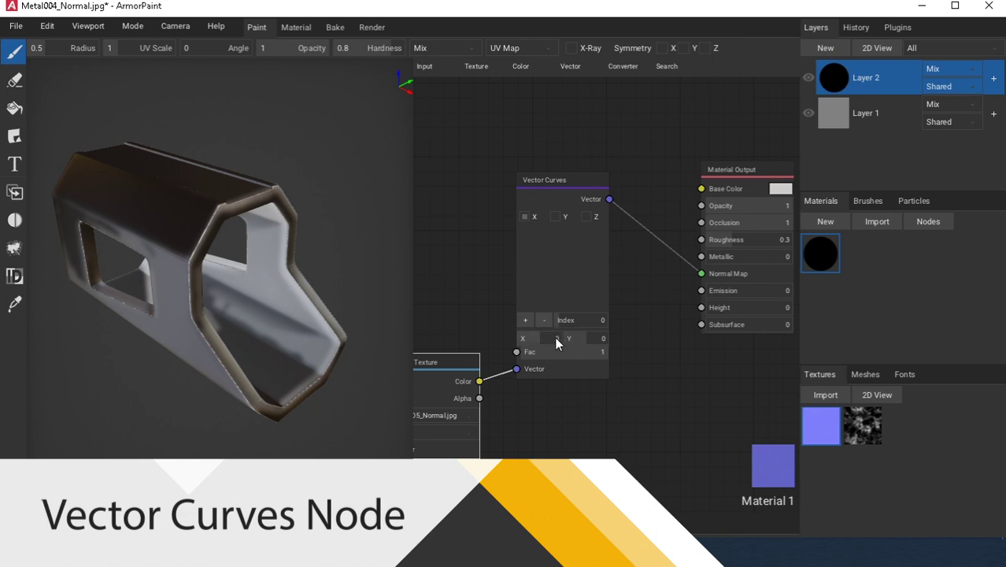
left_click_drag(557, 321, 607, 322)
left_click_drag(541, 339, 621, 339)
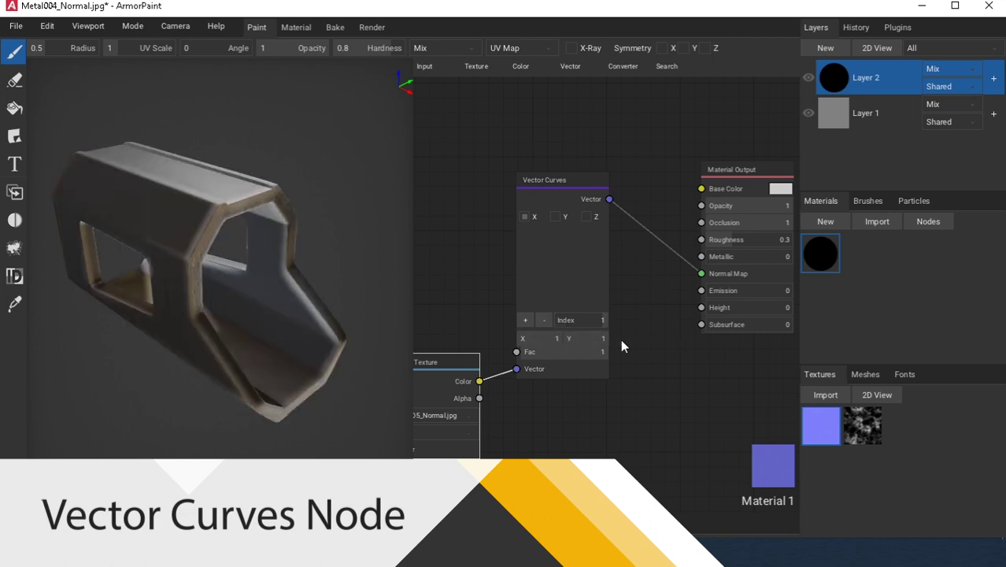
left_click(563, 221)
left_click(545, 319)
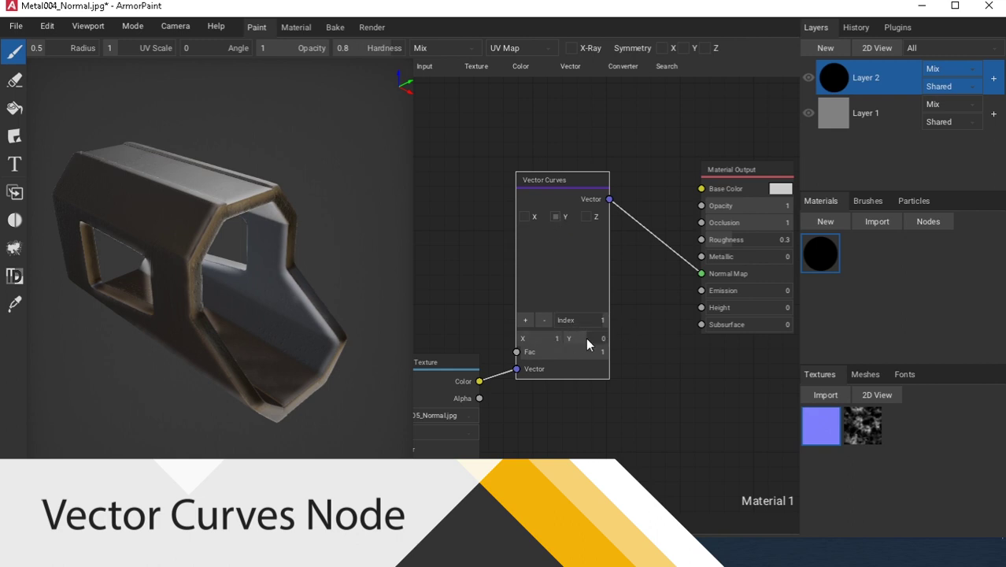
left_click(587, 217)
left_click_drag(573, 320, 684, 338)
right_click_drag(236, 291, 311, 347)
left_click_drag(608, 340, 602, 342)
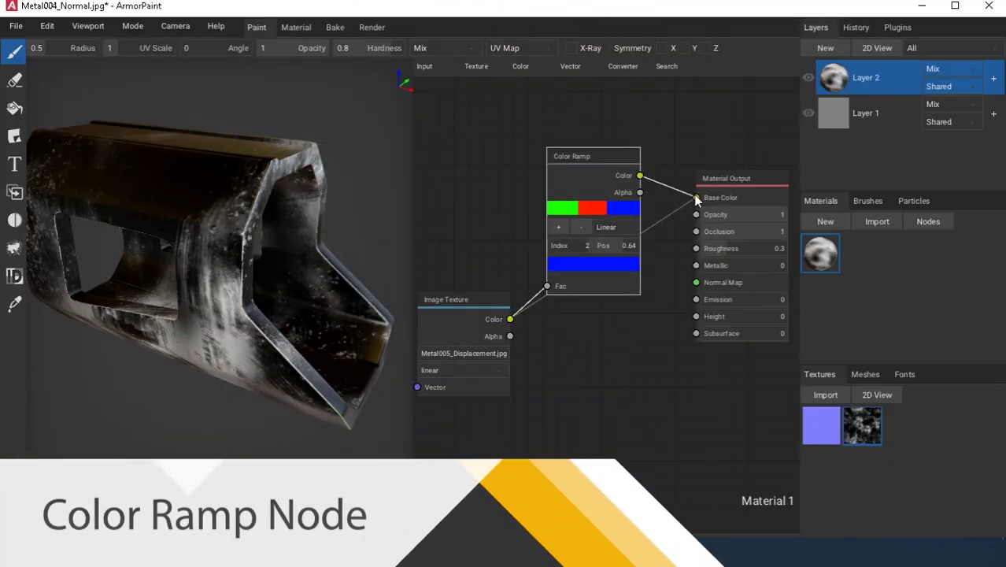
- Link the Color Ramp to Base Color with Linear interpolation, move the blue stop, and select the red stop
left_click_drag(695, 202, 695, 198)
middle_click_drag(621, 212, 640, 220)
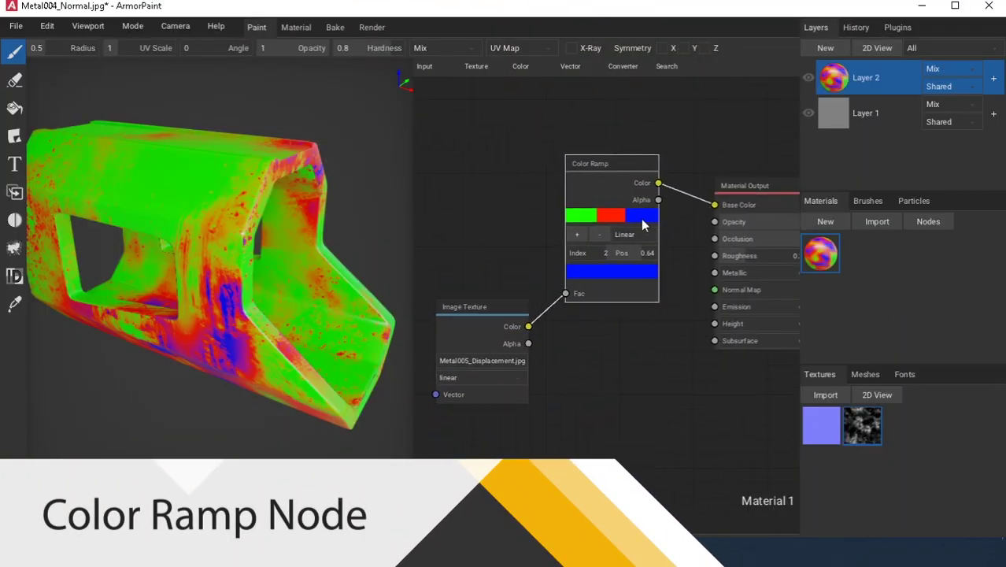
left_click(642, 230)
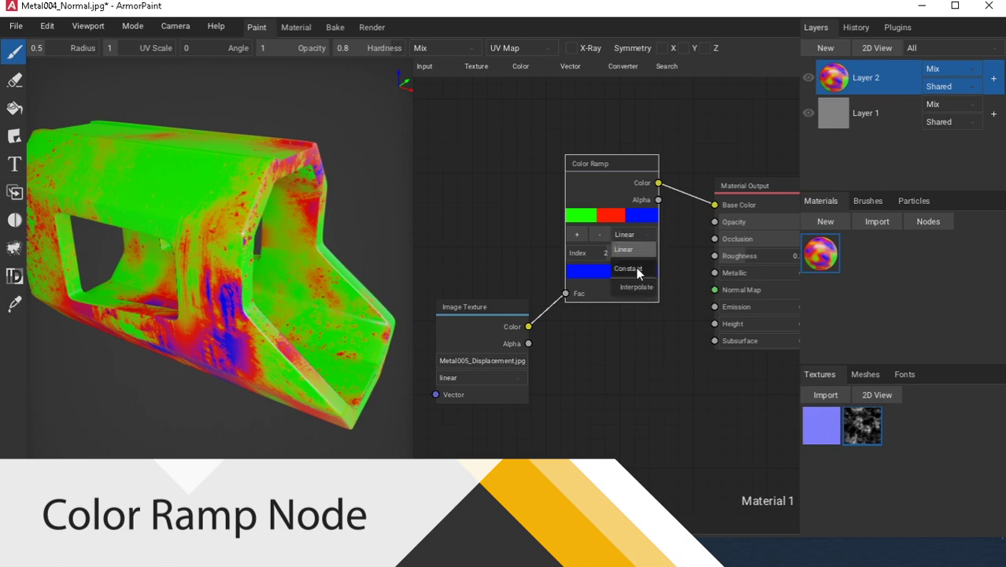
left_click(636, 267)
left_click(634, 236)
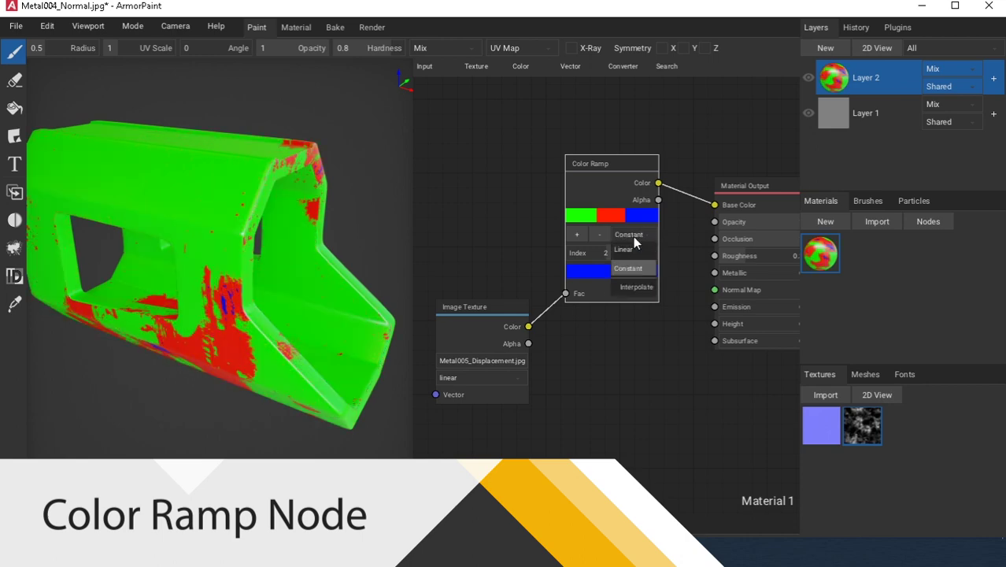
left_click(629, 248)
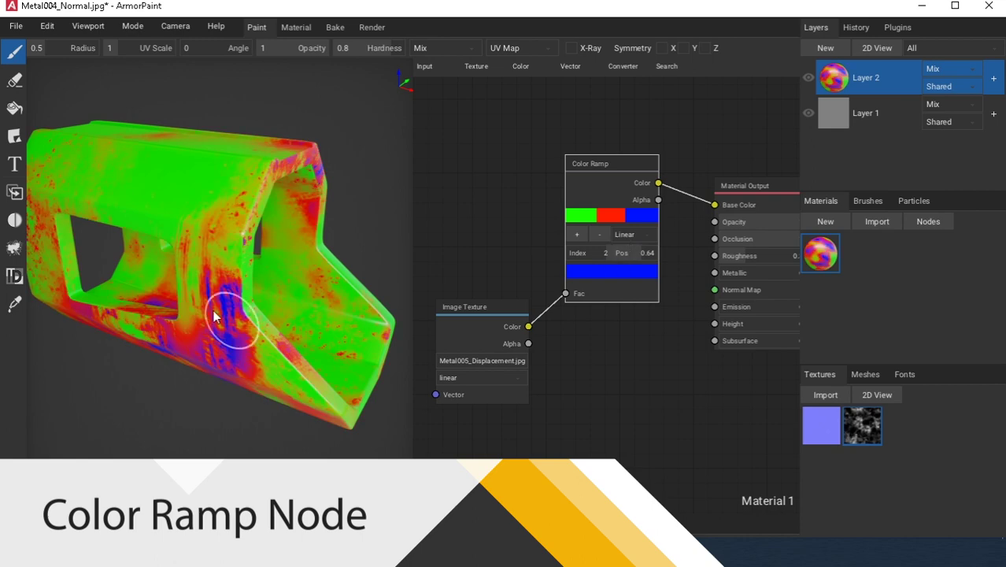
right_click_drag(220, 303, 212, 288)
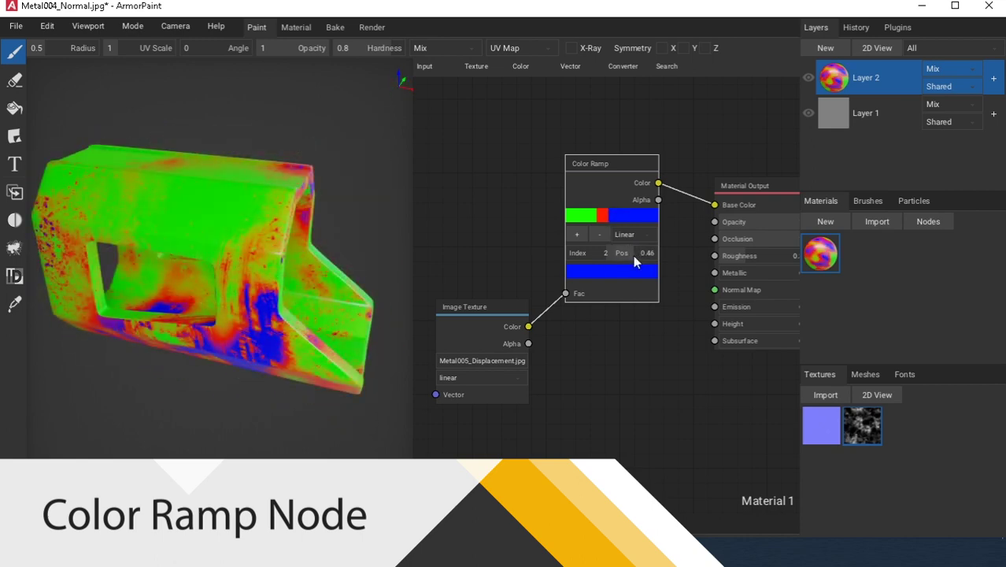
mouse_move(630, 255)
left_mouse_down()
mouse_move(652, 261)
mouse_move(620, 255)
left_mouse_up()
left_click(595, 260)
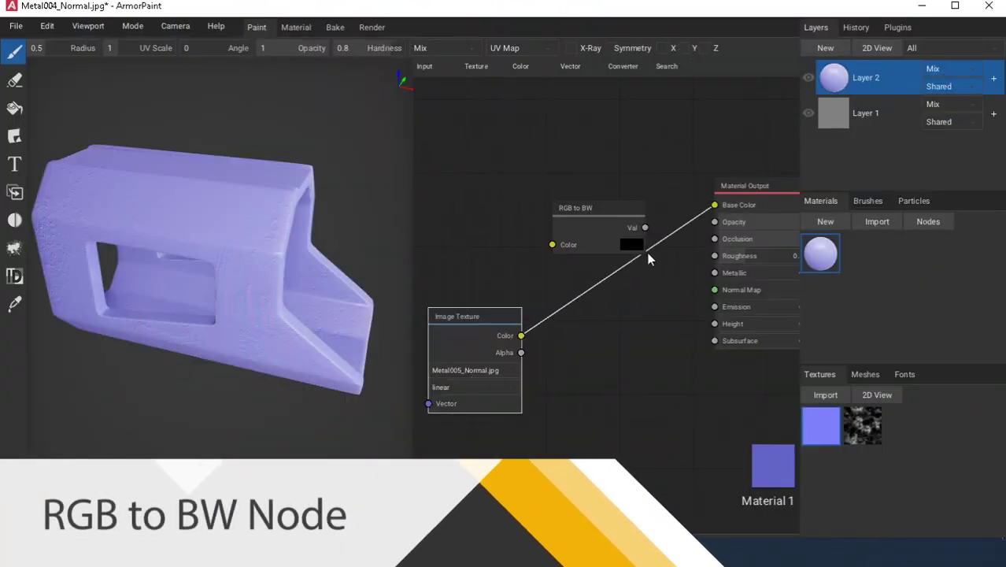
- Colour the model in greyscale by routing the image through RGB to BW into Base Color
left_click_drag(714, 205, 552, 244)
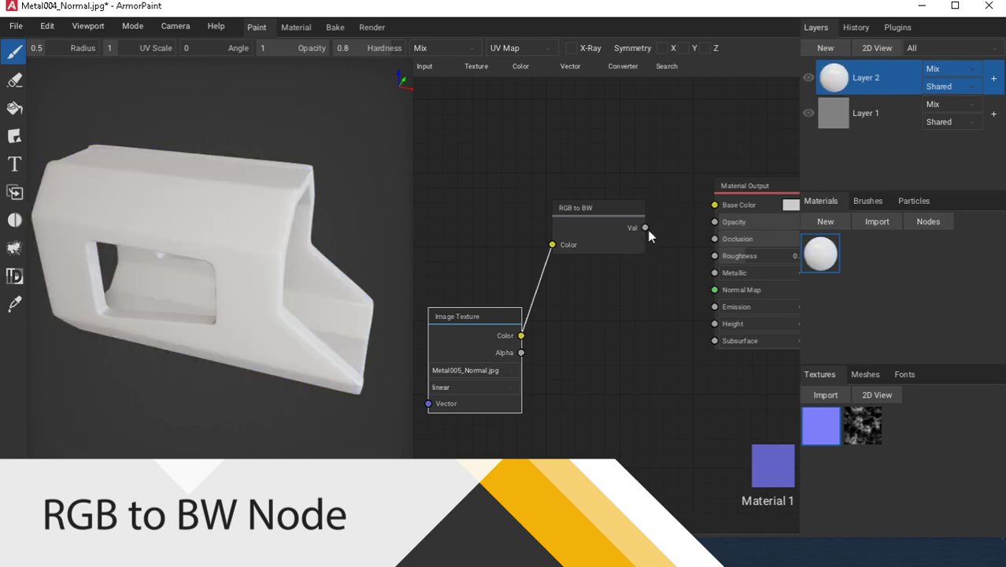
left_click_drag(645, 227, 714, 205)
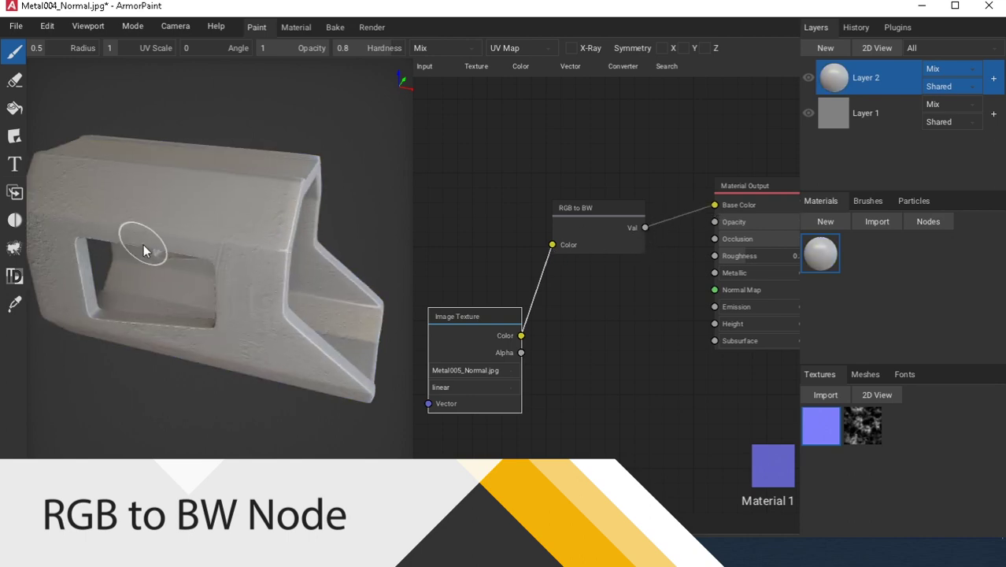
right_click_drag(143, 250, 269, 250)
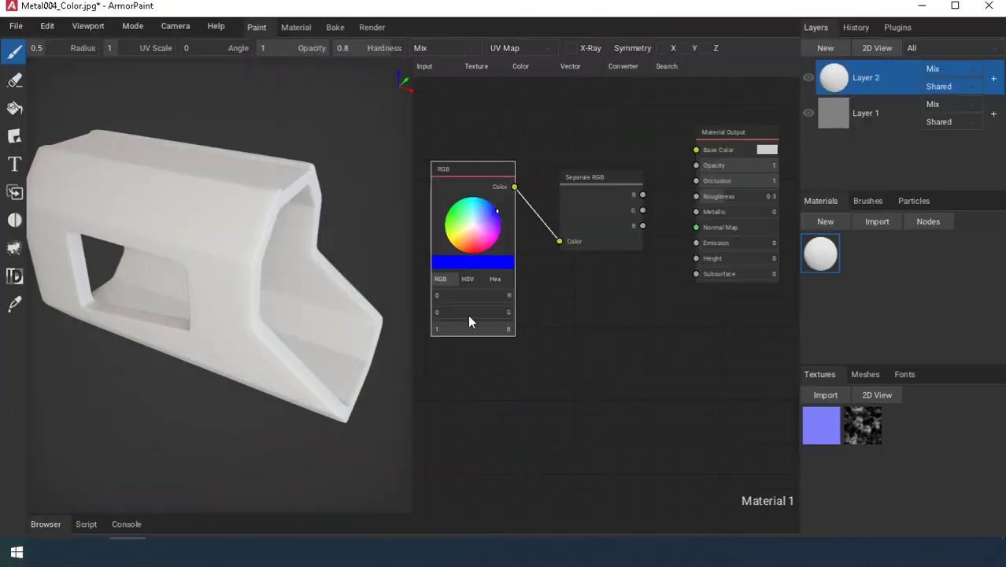
- Colour the model by Separate RGB's red and green channels, with the RGB green at 1
left_click(642, 195)
left_click(644, 191)
left_click_drag(642, 195, 696, 150)
left_click_drag(642, 211, 695, 149)
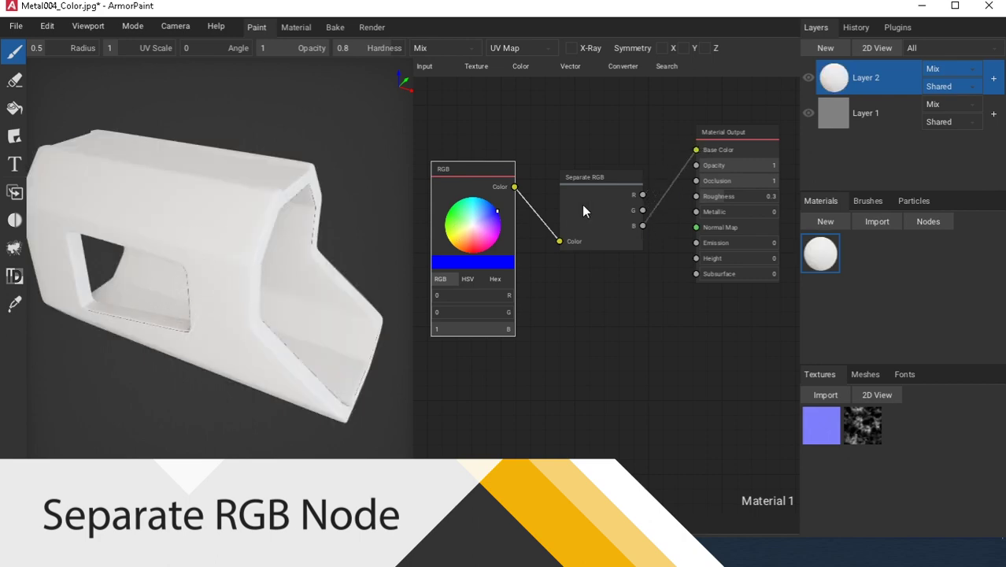
left_click_drag(436, 313, 547, 318)
left_click(576, 316)
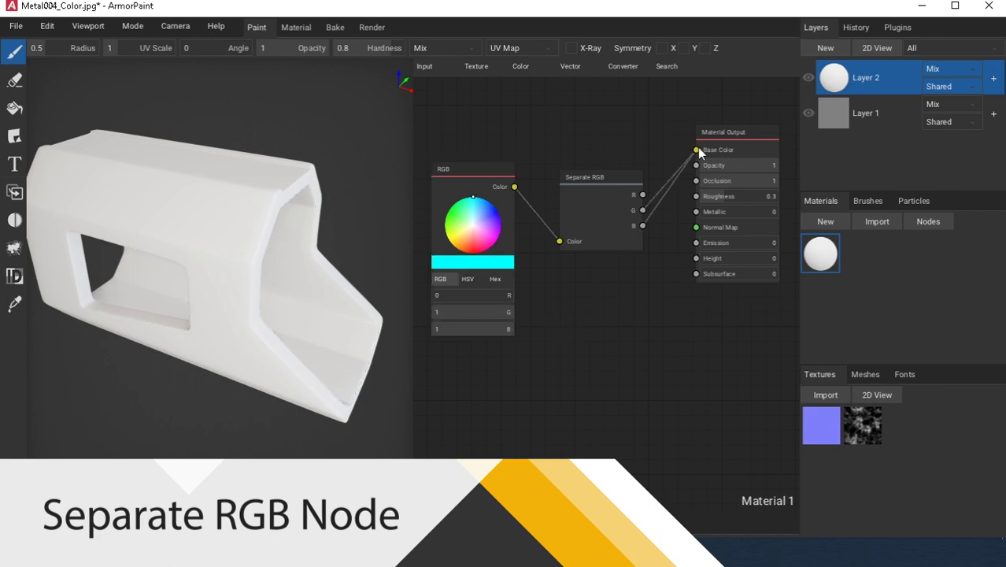
left_click_drag(642, 195, 697, 152)
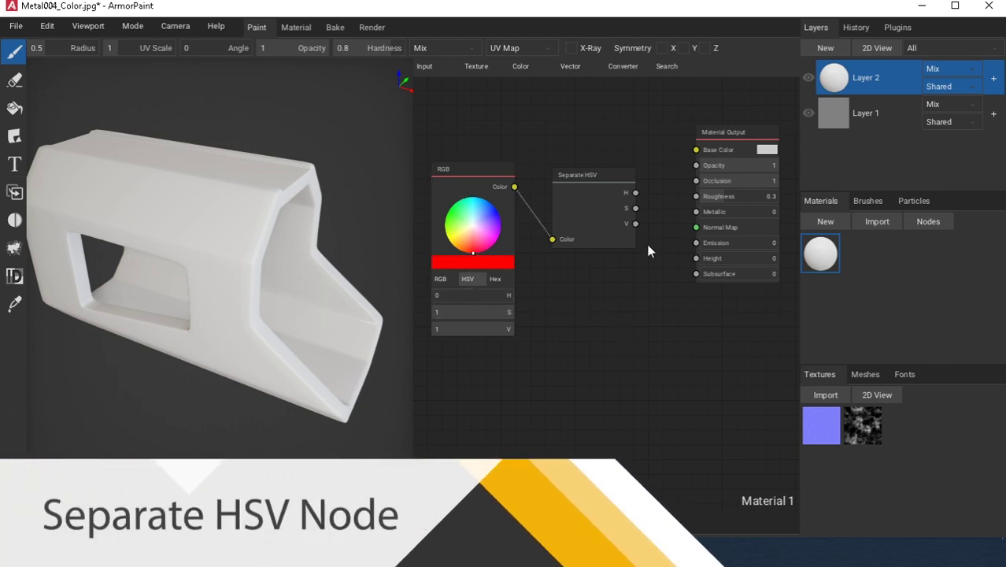
- Drive Base Color from Separate HSV's H, S, then V output and set the RGB saturation to 0
left_click_drag(635, 192, 690, 163)
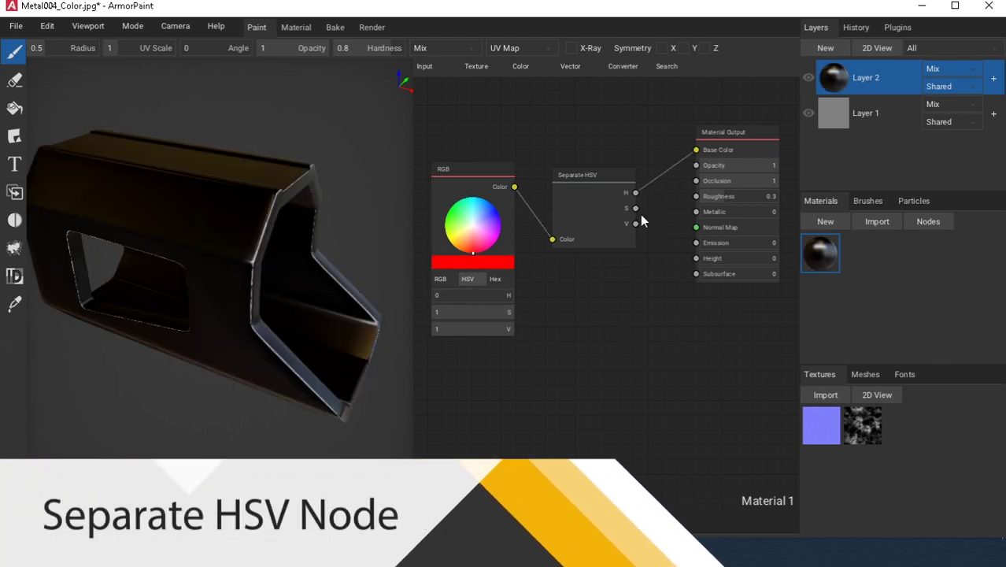
left_click_drag(635, 207, 696, 150)
mouse_move(635, 224)
left_mouse_down()
mouse_move(689, 144)
mouse_move(696, 150)
left_mouse_up()
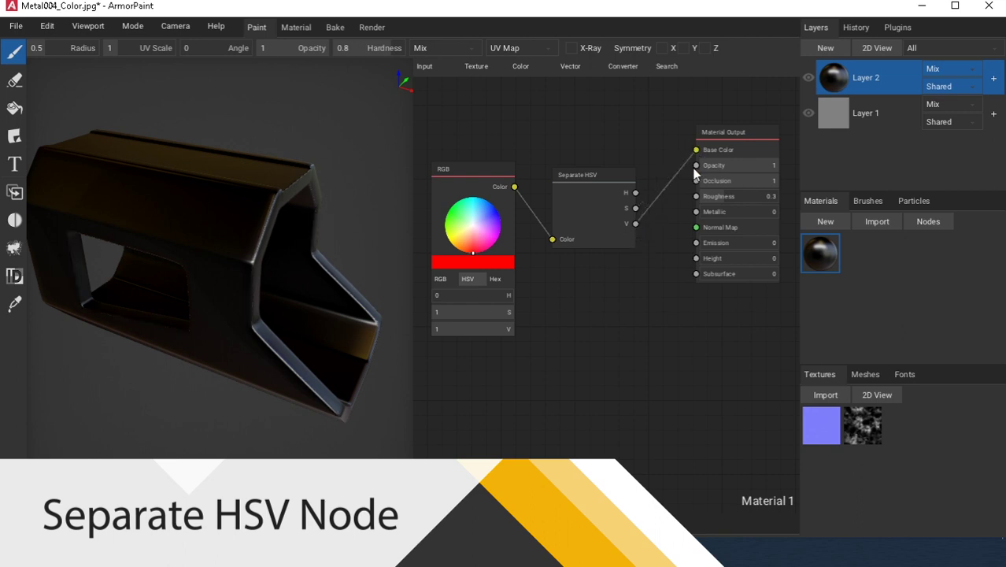
left_click(498, 310)
type("0")
key("Return")
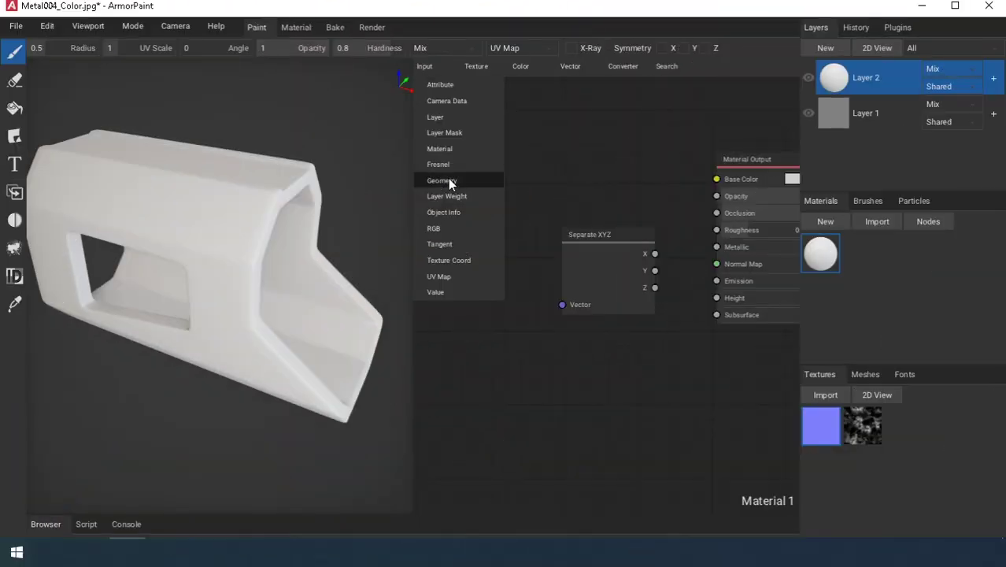
- Add a Geometry node, feed its Normal into Separate XYZ, and link X, Y, then Z to Base Color
left_click(448, 177)
left_click_drag(535, 244, 561, 304)
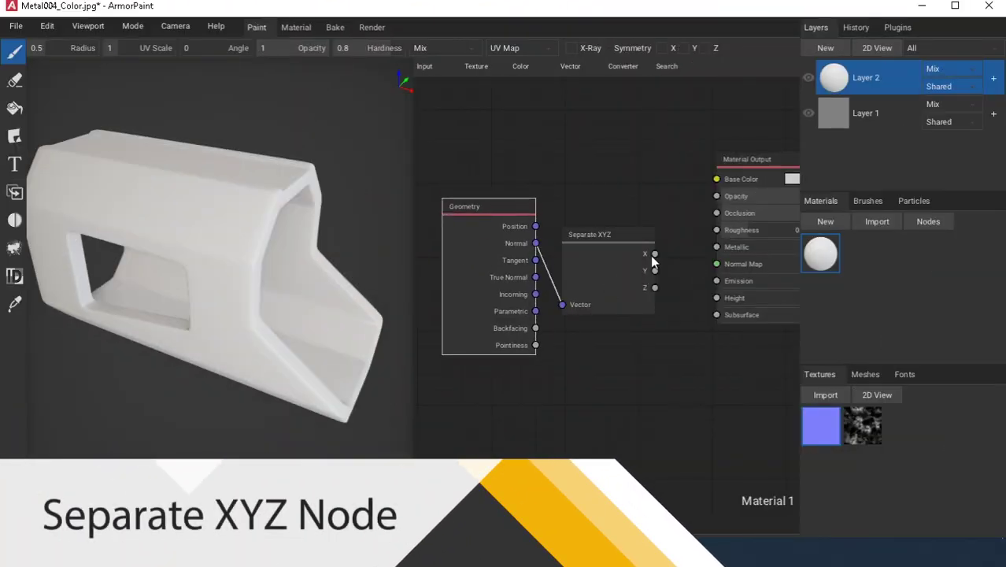
left_click_drag(654, 253, 710, 176)
left_click(661, 220)
left_click_drag(655, 270, 715, 178)
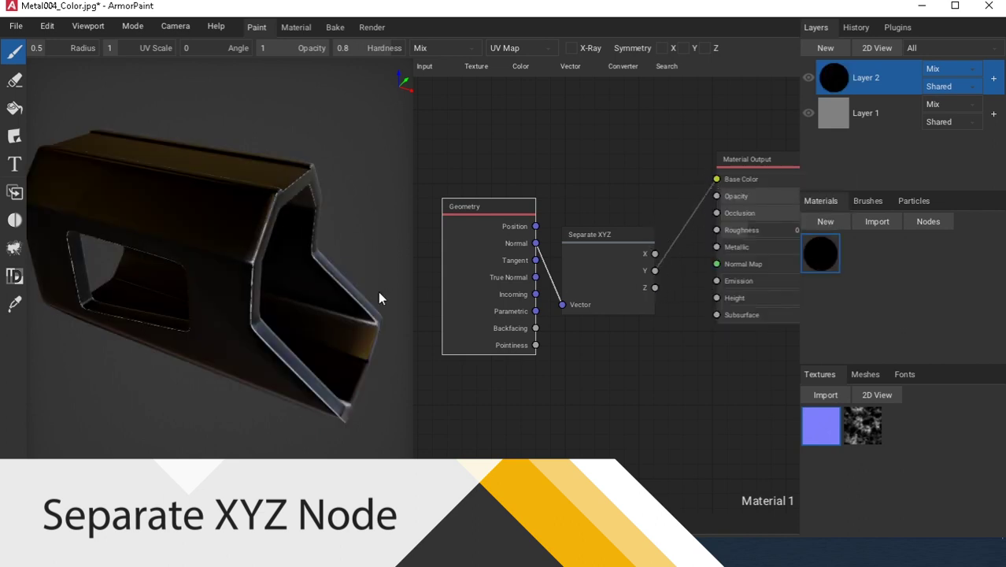
right_click_drag(375, 298, 232, 299)
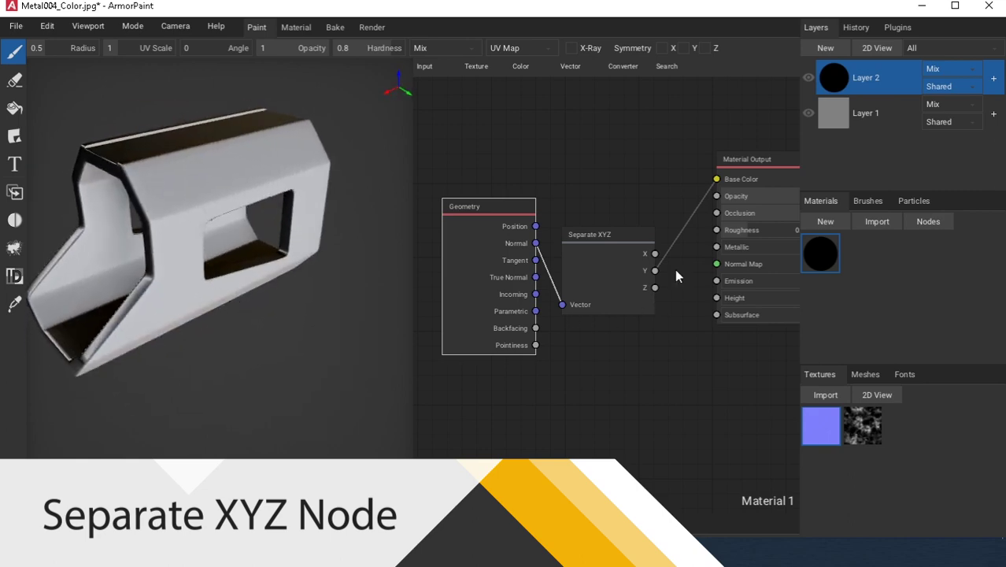
left_click_drag(694, 250, 715, 179)
right_click_drag(281, 225, 169, 224)
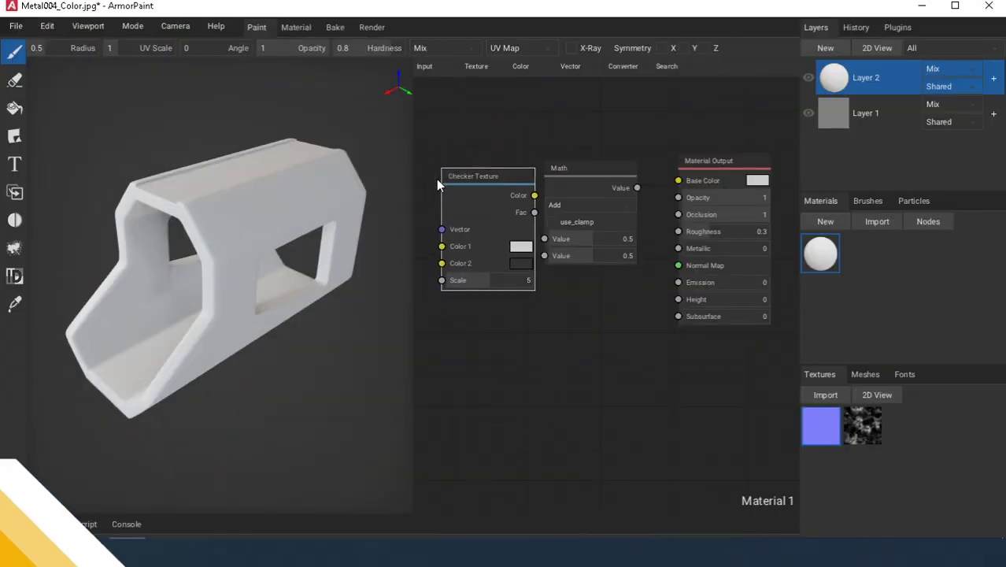
- Route the Checker Texture's Fac through a Math node set to Subtract into Base Color
right_click_drag(501, 170, 550, 167)
left_click_drag(551, 172, 489, 164)
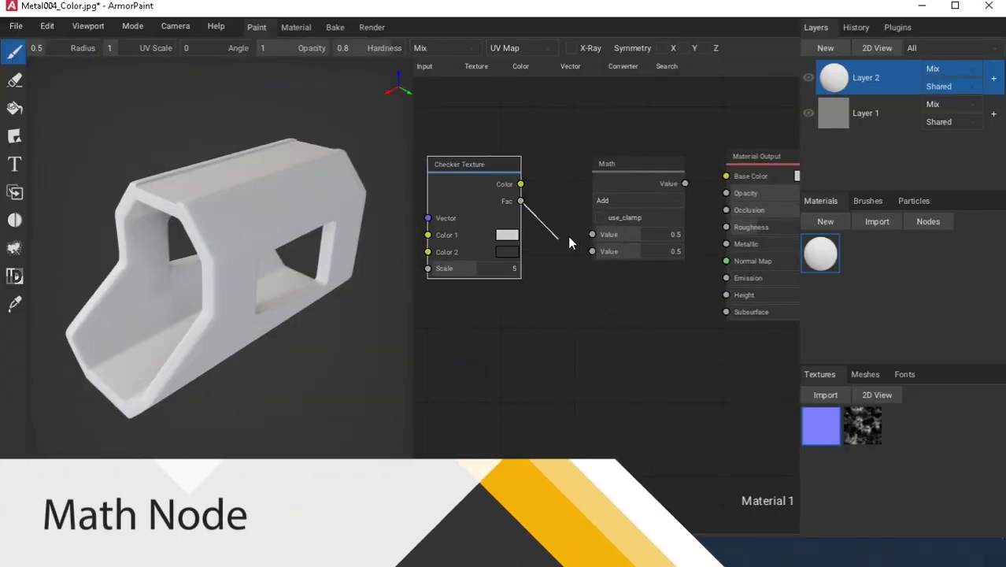
left_click_drag(576, 234, 592, 234)
right_click_drag(682, 201, 637, 205)
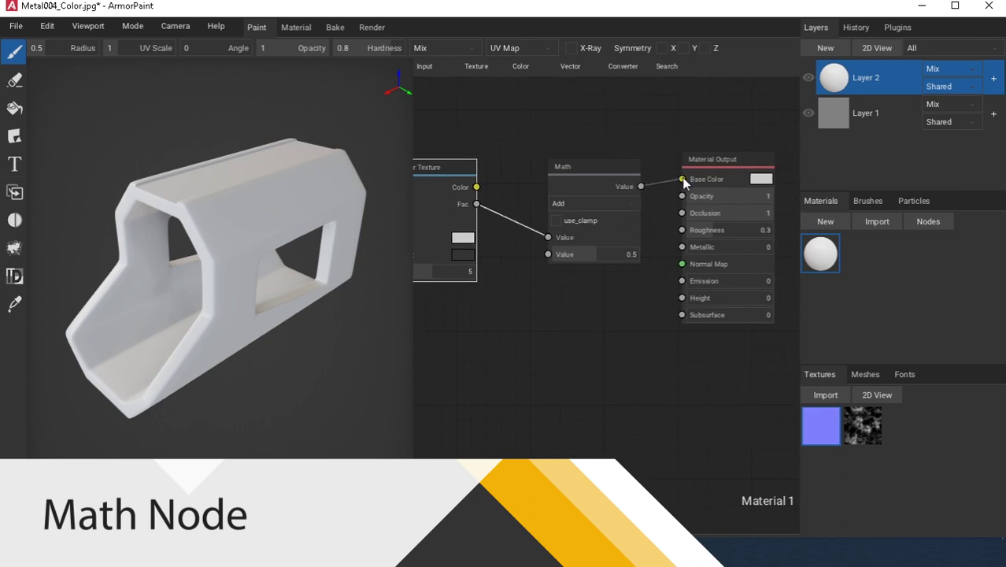
left_click_drag(683, 182, 682, 180)
right_click_drag(681, 179, 698, 170)
mouse_move(642, 244)
left_mouse_down()
mouse_move(686, 237)
mouse_move(610, 244)
left_mouse_up()
left_click(605, 193)
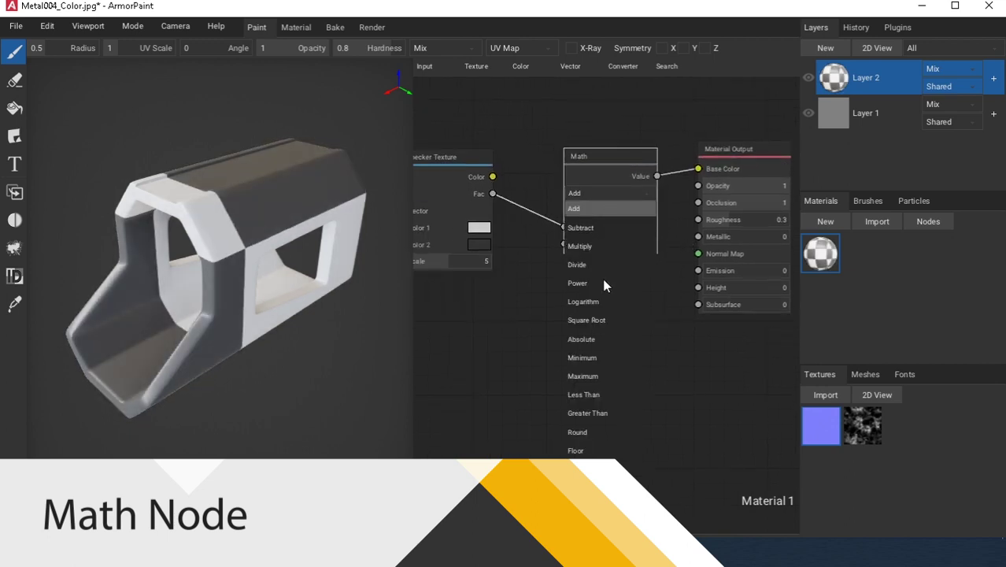
left_click(592, 229)
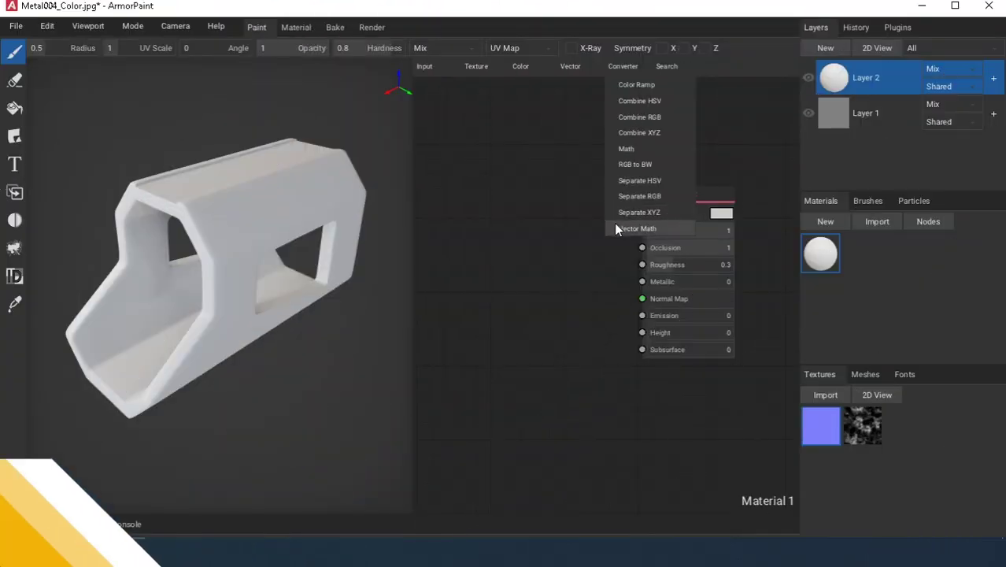
- Add a Vector Math node to the graph and keep its operation on Add
left_click(616, 228)
right_click_drag(519, 244, 555, 215)
left_click(556, 220)
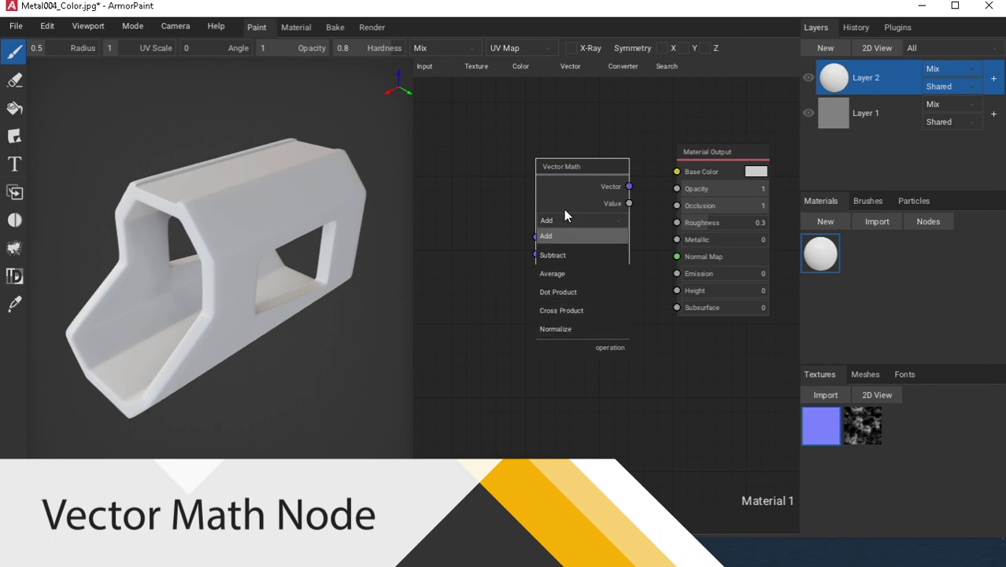
left_click(555, 138)
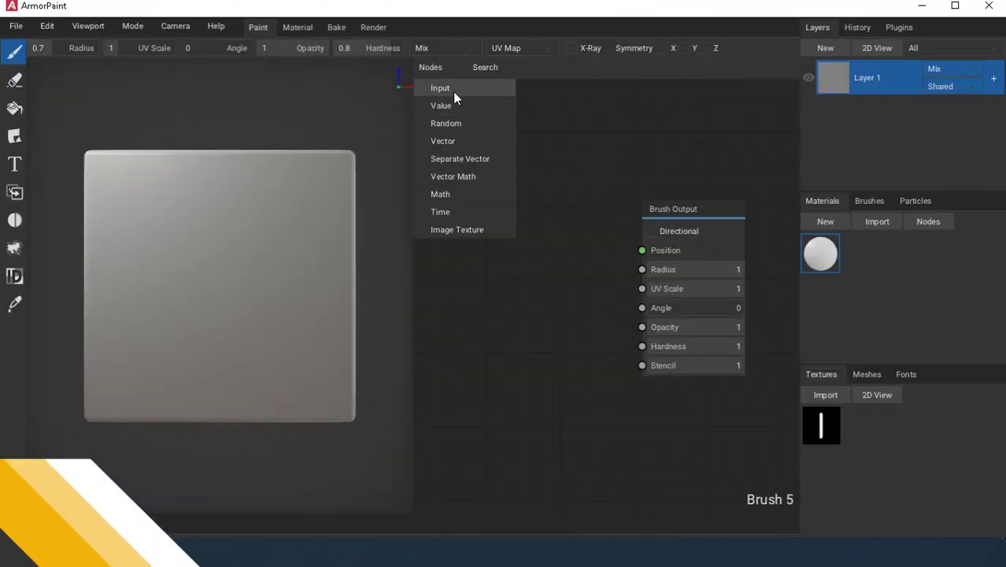
- Add an Input node, link its Position to Brush Output Position, and paint a test stroke
left_click(452, 92)
left_click_drag(465, 162, 448, 215)
left_click_drag(556, 247, 642, 250)
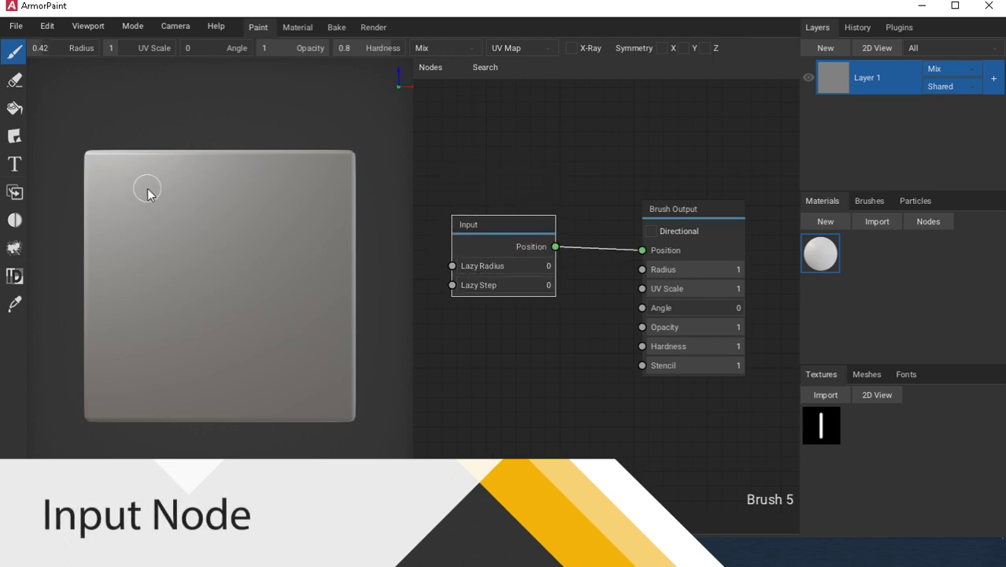
mouse_move(147, 188)
left_mouse_down()
mouse_move(156, 249)
mouse_move(198, 291)
mouse_move(141, 350)
left_mouse_up()
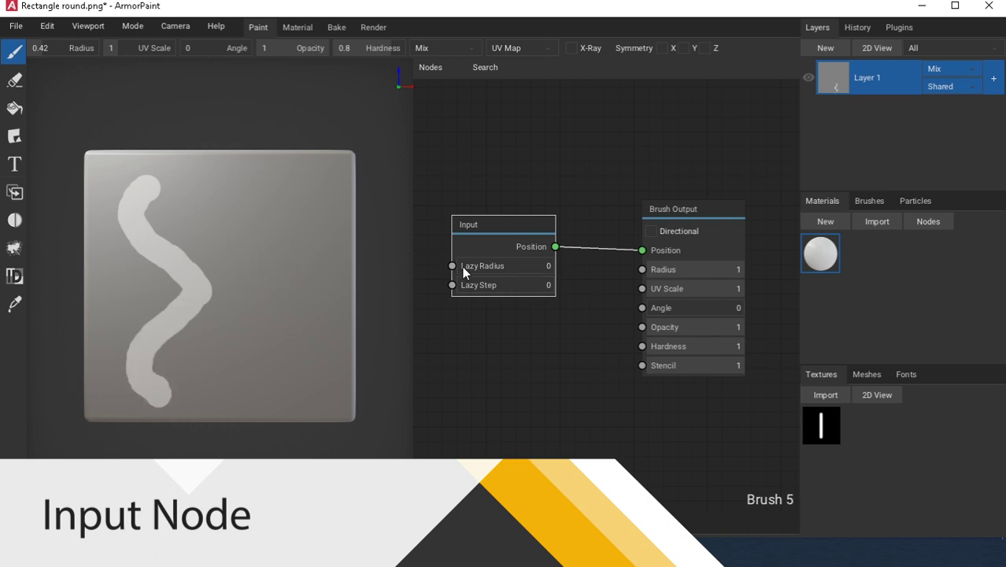
- Test Lazy Radius 1 with a stroke, undo, then paint again with Lazy Step 1
left_click_drag(462, 266, 646, 279)
mouse_move(312, 191)
left_mouse_down()
mouse_move(239, 222)
mouse_move(239, 267)
mouse_move(285, 318)
mouse_move(334, 336)
mouse_move(347, 365)
mouse_move(285, 445)
left_mouse_up()
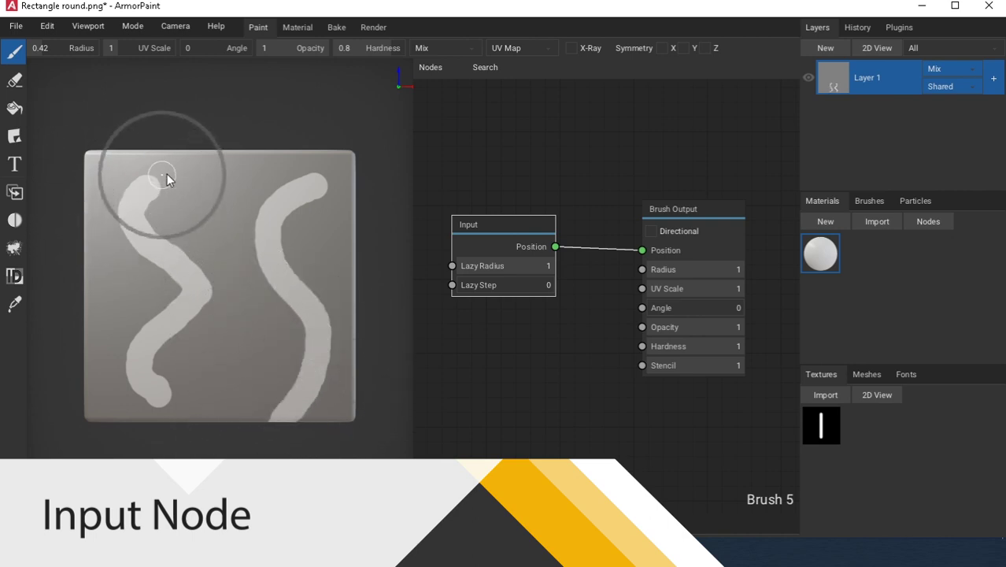
key("ctrl+z")
key("ctrl+z")
left_click_drag(478, 285, 575, 286)
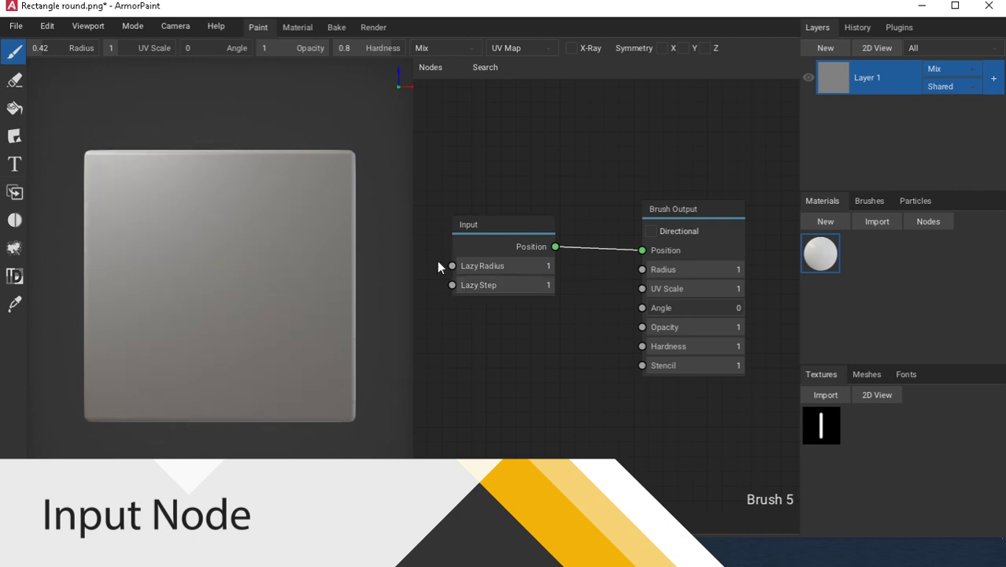
mouse_move(306, 183)
left_mouse_down()
mouse_move(144, 207)
mouse_move(123, 258)
mouse_move(142, 280)
mouse_move(291, 293)
mouse_move(329, 323)
mouse_move(291, 361)
mouse_move(112, 382)
left_mouse_up()
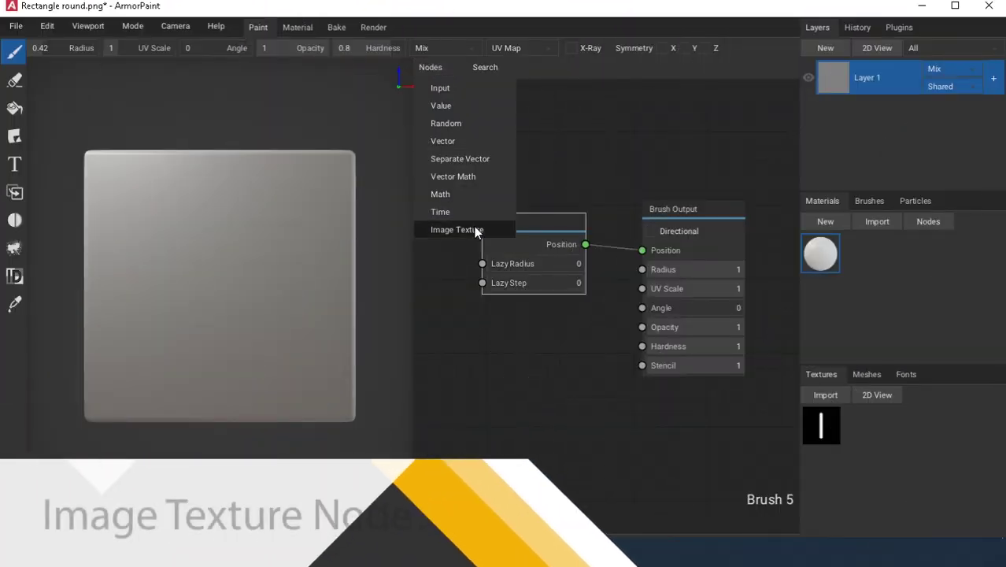
- Add an Image Texture with Rectangle round.png driving brush Opacity, paint a test stroke, then undo it
left_click(474, 227)
left_click(452, 354)
left_click(494, 416)
left_click(488, 433)
left_click_drag(555, 378, 629, 326)
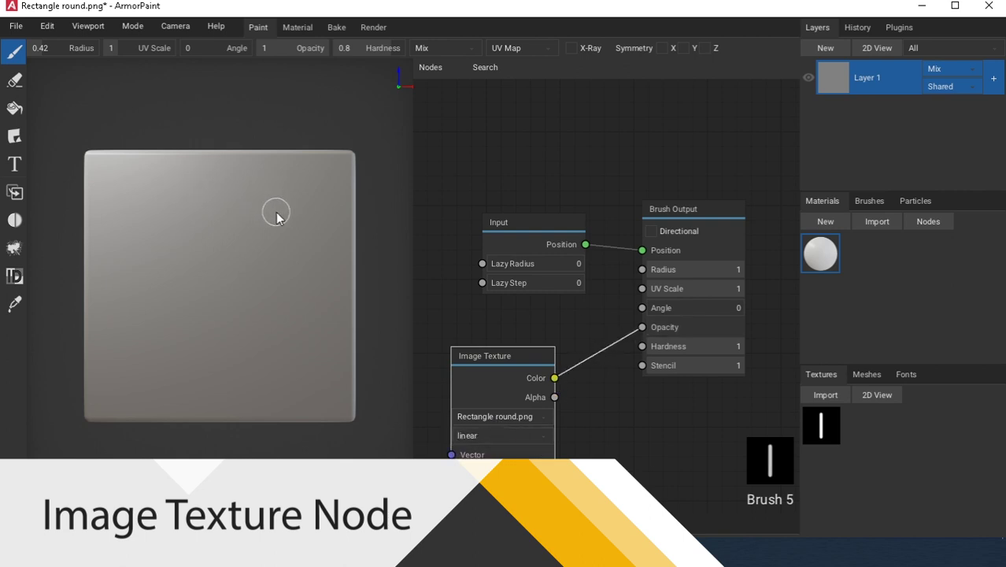
key("f")
mouse_move(263, 207)
left_mouse_down()
mouse_move(165, 205)
mouse_move(118, 253)
mouse_move(200, 281)
mouse_move(289, 280)
mouse_move(283, 330)
mouse_move(122, 378)
left_mouse_up()
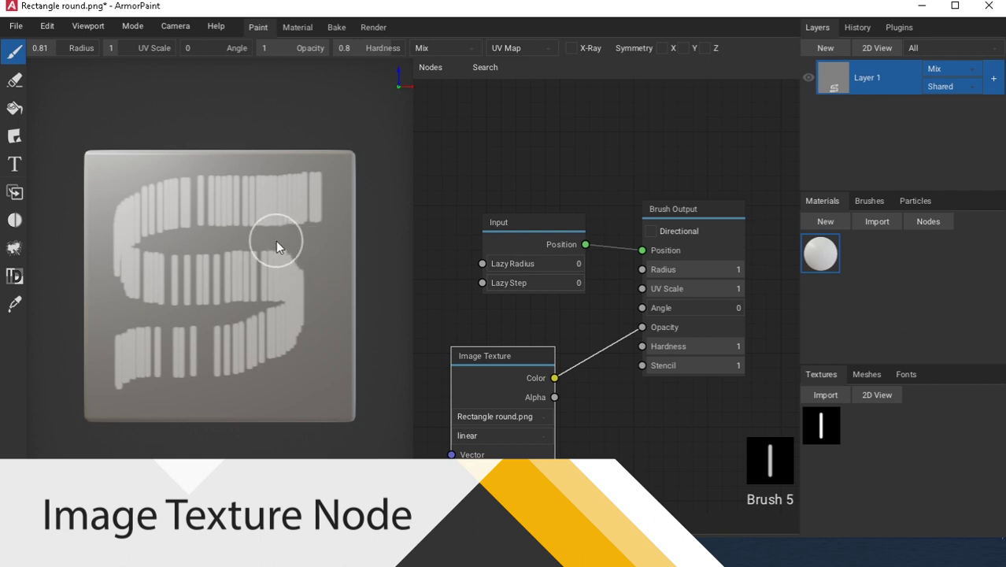
key("ctrl+z")
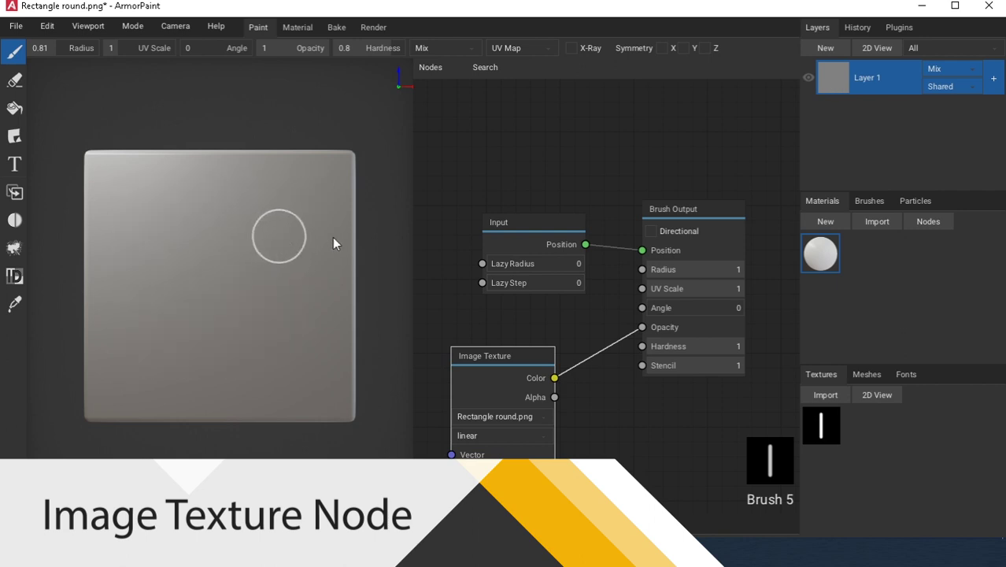
- Enable Directional, paint a test stroke, then relink the image Color to Stencil
left_click(652, 231)
mouse_move(324, 191)
left_mouse_down()
mouse_move(297, 184)
mouse_move(189, 201)
mouse_move(140, 231)
mouse_move(154, 269)
mouse_move(298, 300)
mouse_move(323, 337)
mouse_move(283, 379)
mouse_move(140, 395)
left_mouse_up()
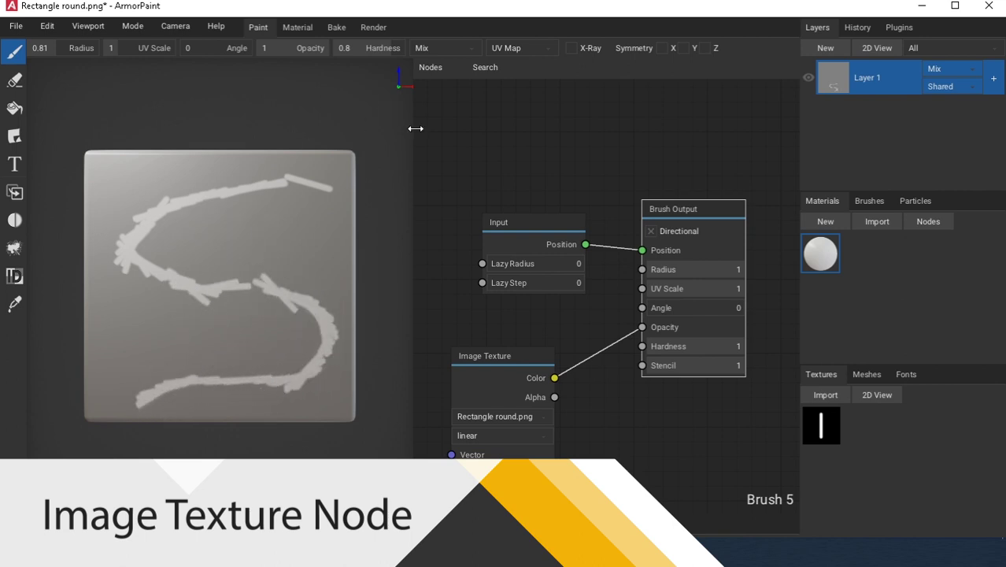
mouse_move(642, 326)
left_mouse_down()
mouse_move(579, 355)
mouse_move(643, 367)
left_mouse_up()
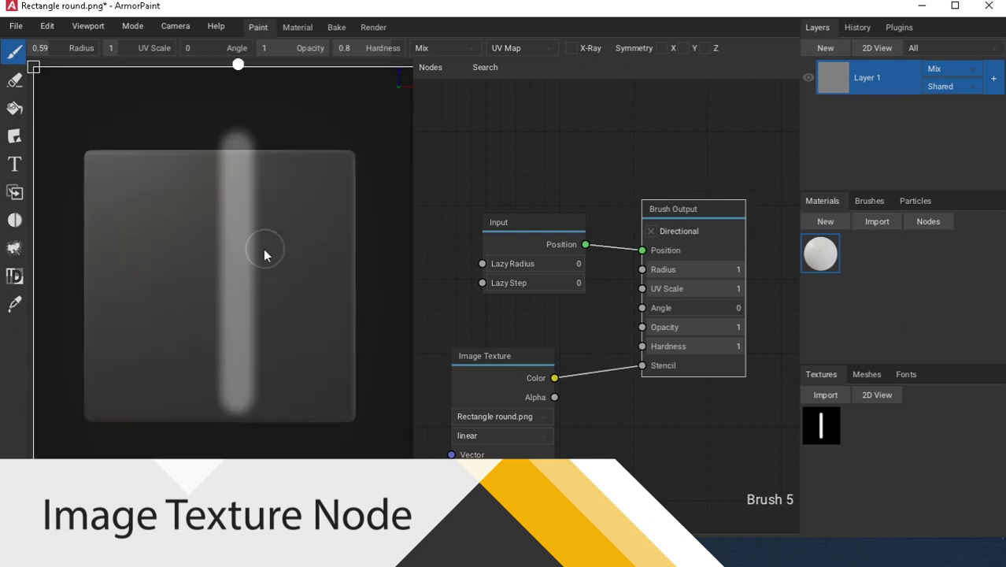
- Paint through the vertical stencil bar, then shrink and centre the stencil on the face
left_click_drag(263, 256, 247, 274, "ctrl")
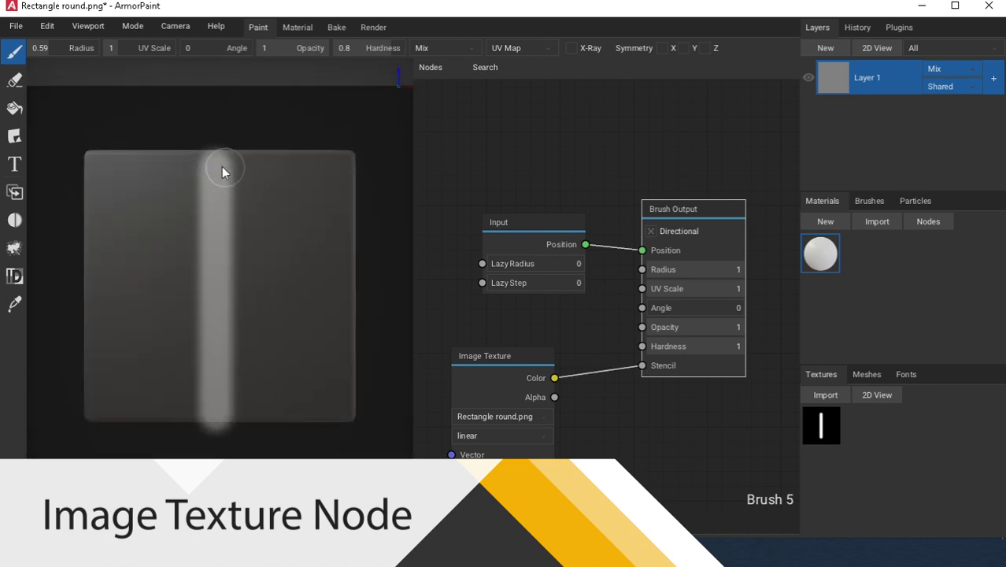
left_click_drag(222, 172, 214, 417)
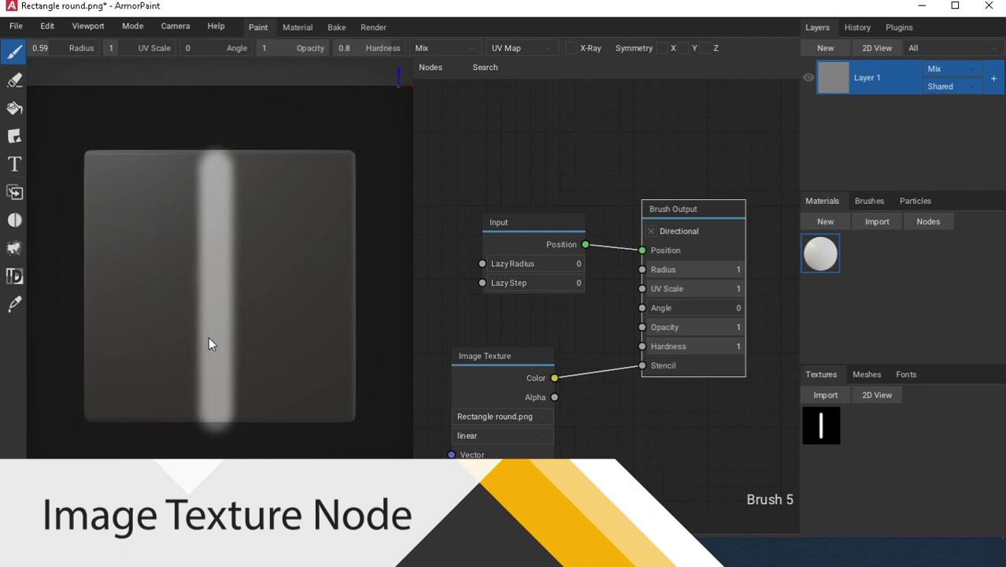
left_click_drag(321, 188, 238, 220, "ctrl")
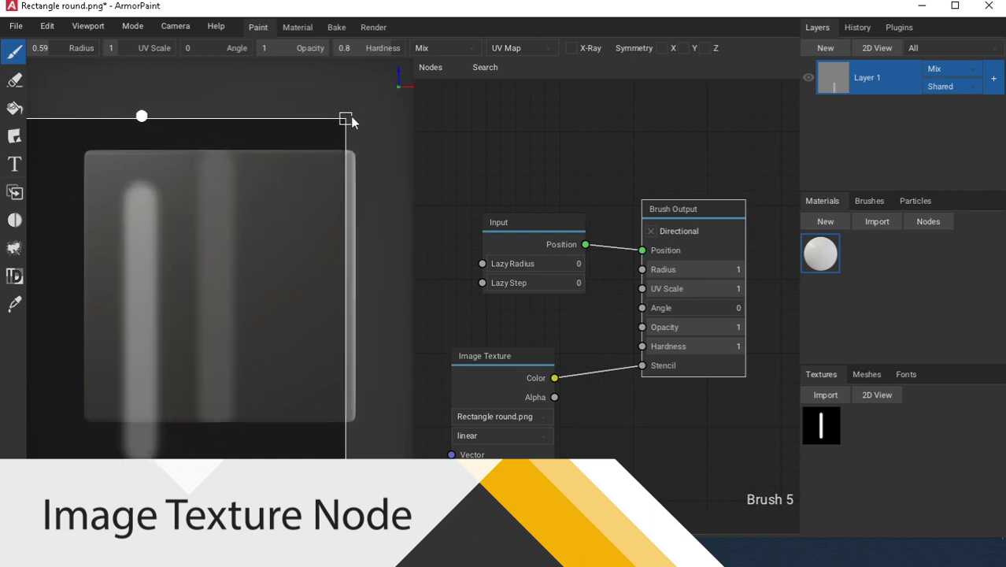
left_click_drag(346, 118, 205, 216, "ctrl")
left_click_drag(148, 326, 221, 290, "ctrl")
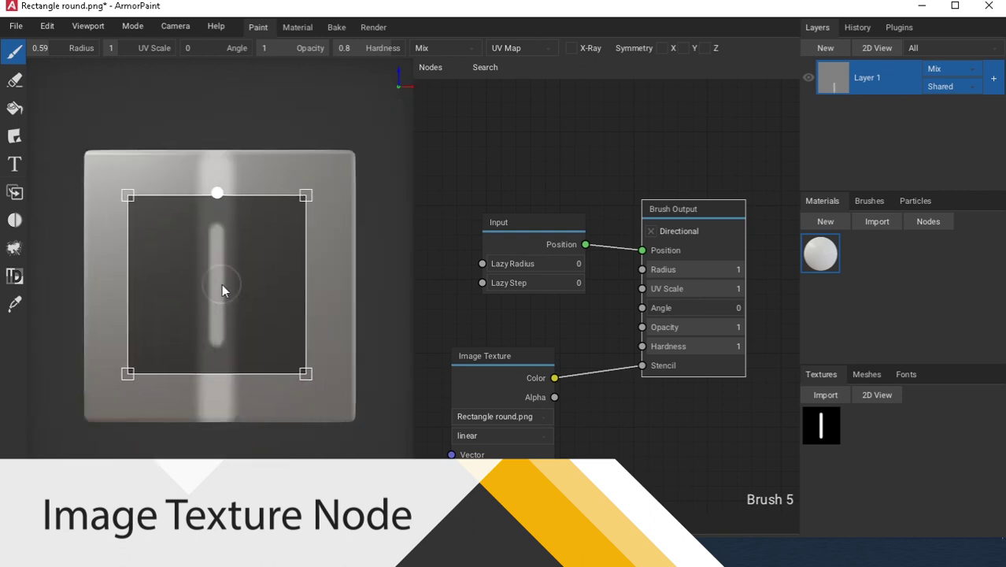
- Rotate the stencil bar horizontal and stamp horizontal bars across the square
left_click_drag(217, 193, 309, 283, "ctrl")
mouse_move(179, 292)
left_mouse_down("ctrl")
mouse_move(206, 287)
mouse_move(162, 285)
left_mouse_up("ctrl")
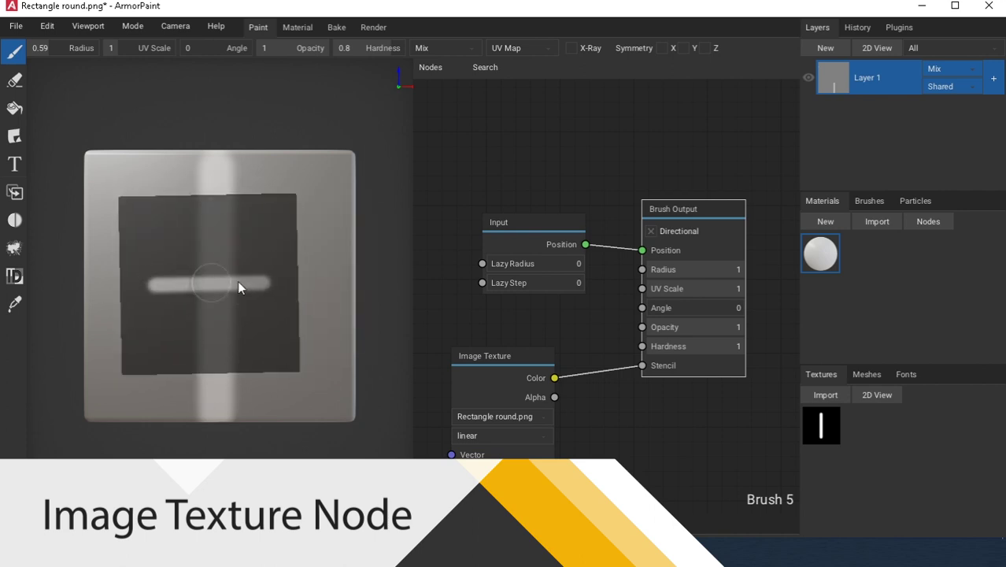
mouse_move(245, 287)
left_mouse_down()
mouse_move(175, 284)
mouse_move(198, 284)
left_mouse_up()
mouse_move(247, 253)
left_mouse_down("ctrl")
mouse_move(325, 193)
mouse_move(234, 220)
mouse_move(342, 220)
mouse_move(302, 246)
left_mouse_up("ctrl")
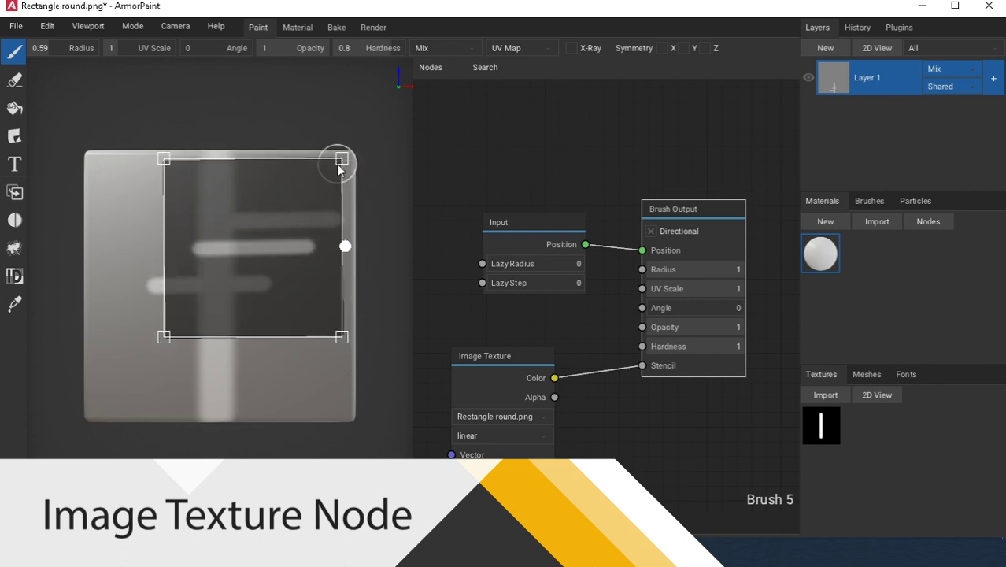
left_click_drag(341, 161, 284, 300, "ctrl")
left_click_drag(296, 379, 105, 355)
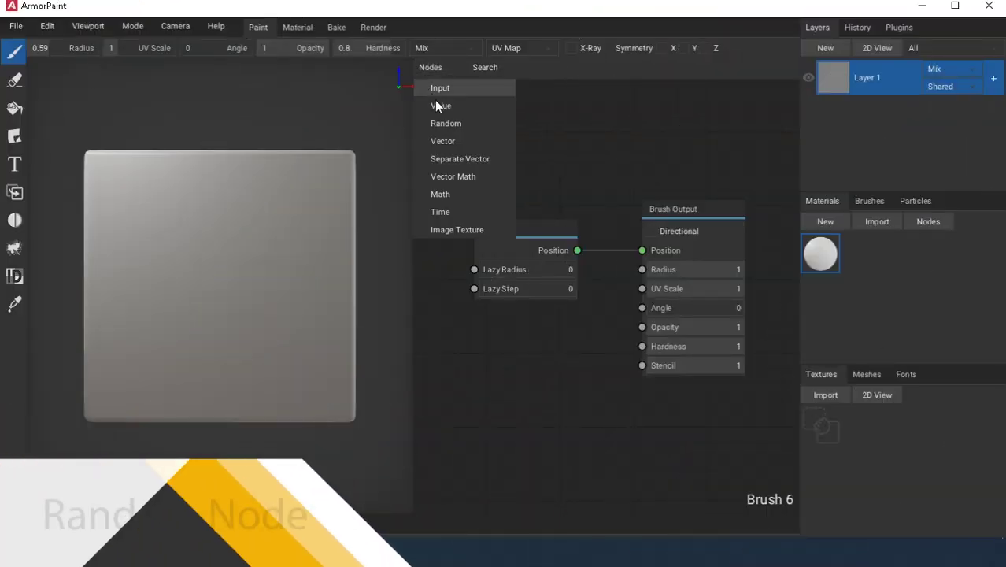
- Add a Random node, feed its Value into brush Radius, and paint a test stroke
left_click(447, 129)
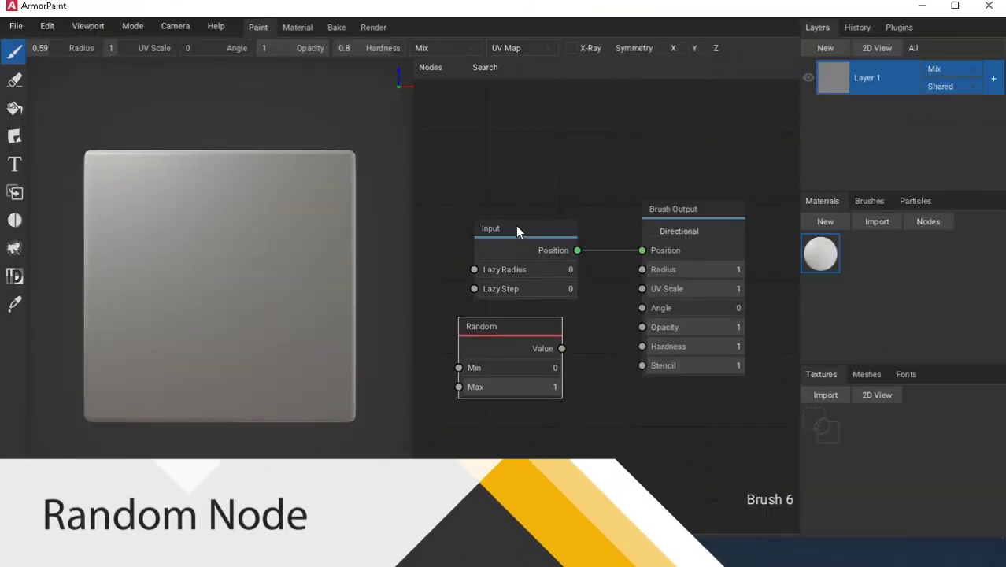
left_click_drag(516, 226, 481, 162)
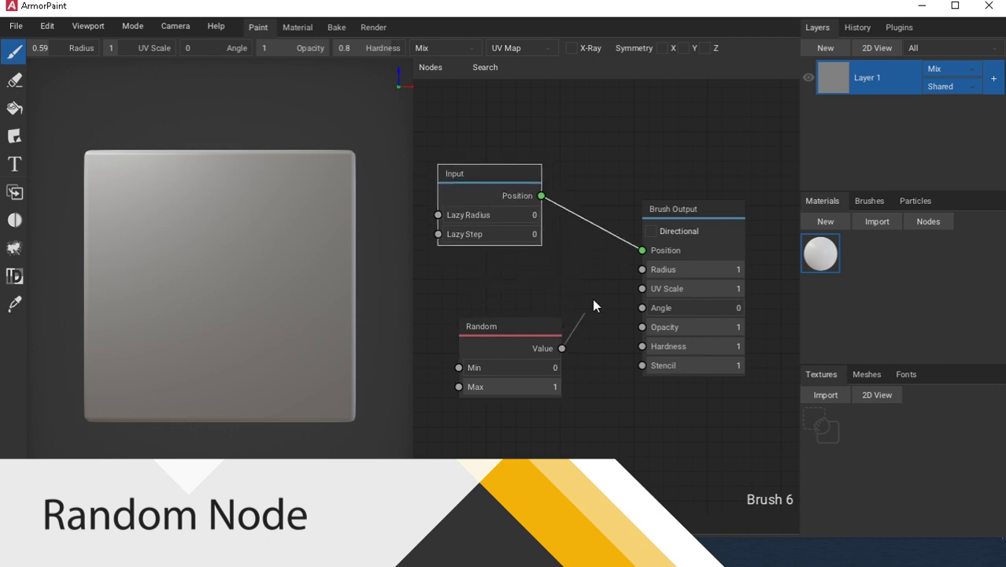
left_click_drag(598, 297, 641, 270)
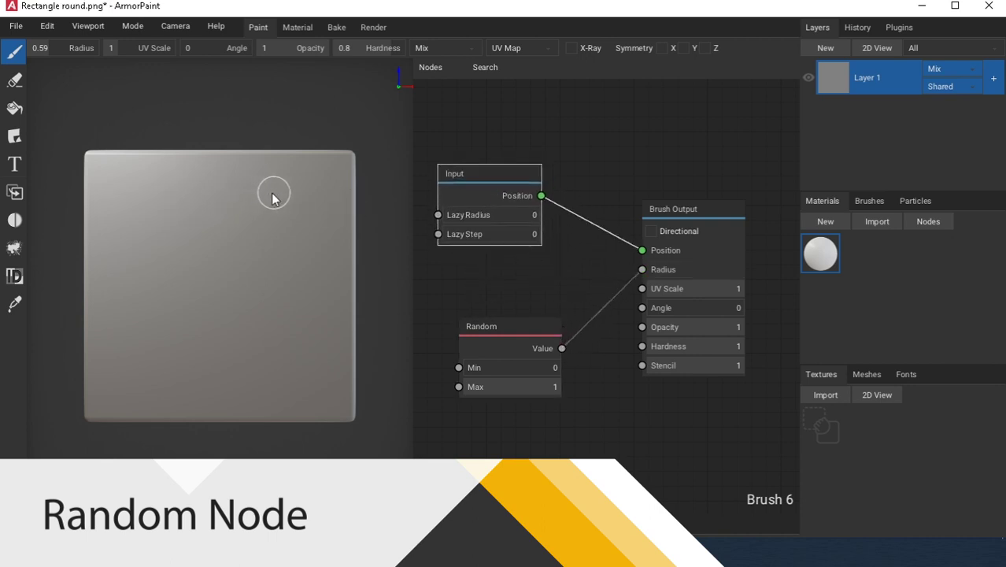
mouse_move(266, 196)
left_mouse_down()
mouse_move(231, 276)
mouse_move(258, 310)
mouse_move(310, 312)
mouse_move(149, 296)
mouse_move(110, 339)
left_mouse_up()
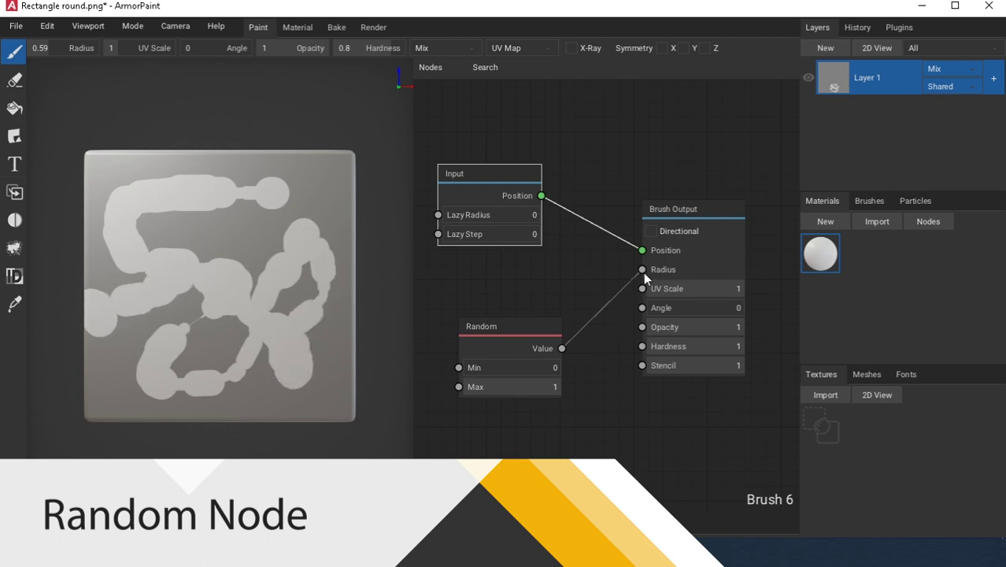
- Test the Random value on Opacity and Hardness with strokes, then route it to Angle
left_click_drag(643, 271, 642, 326)
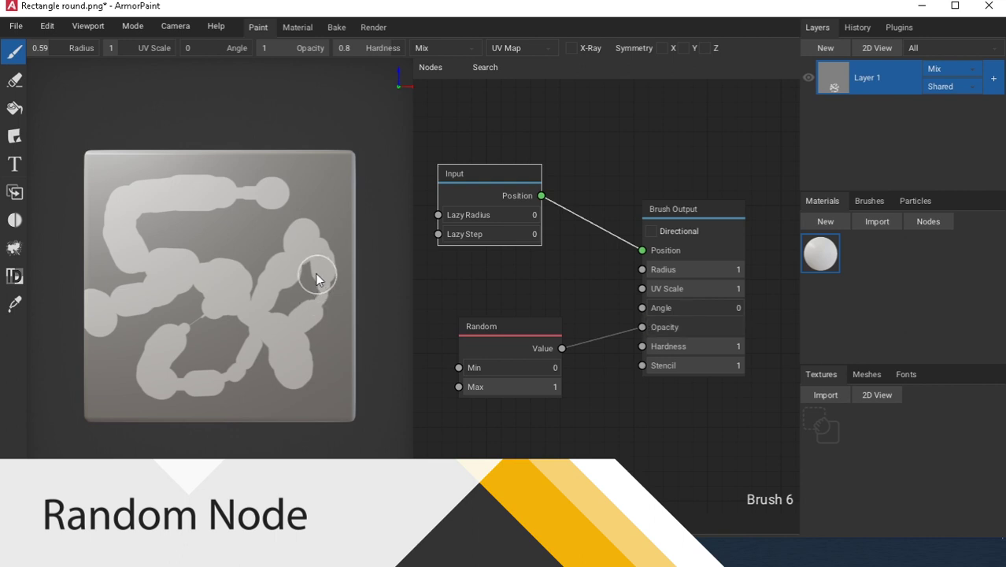
key("ctrl+z")
mouse_move(309, 224)
left_mouse_down()
mouse_move(260, 296)
mouse_move(134, 281)
mouse_move(285, 278)
mouse_move(315, 266)
left_mouse_up()
key("ctrl+z")
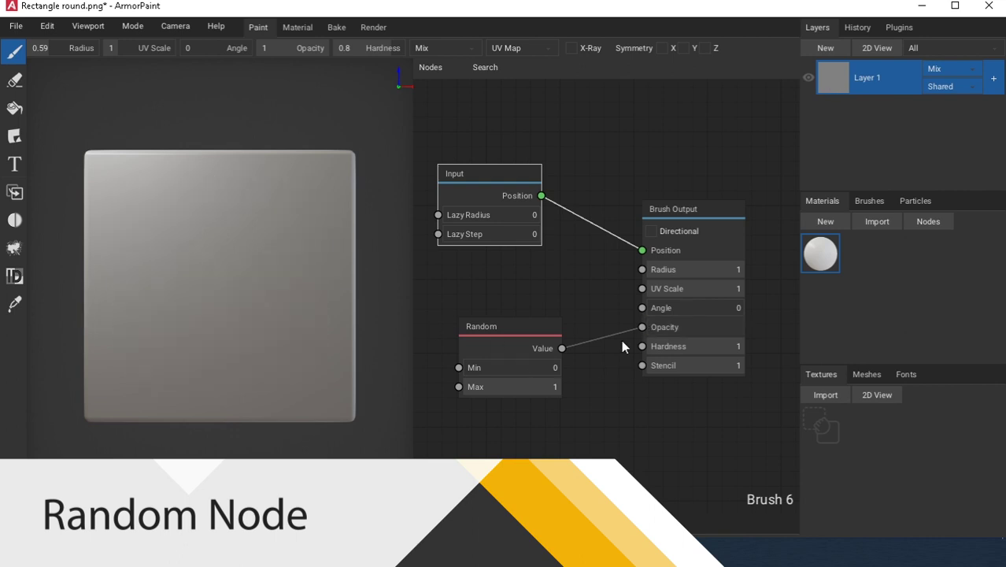
left_click_drag(642, 327, 643, 346)
mouse_move(307, 184)
left_mouse_down()
mouse_move(162, 203)
mouse_move(248, 275)
mouse_move(187, 366)
mouse_move(282, 262)
mouse_move(217, 240)
mouse_move(119, 363)
mouse_move(146, 361)
mouse_move(197, 313)
mouse_move(179, 272)
mouse_move(294, 214)
mouse_move(321, 187)
mouse_move(277, 218)
mouse_move(163, 247)
mouse_move(170, 307)
mouse_move(256, 291)
mouse_move(261, 335)
mouse_move(157, 289)
left_mouse_up()
key("ctrl+z")
left_click_drag(642, 346, 642, 308)
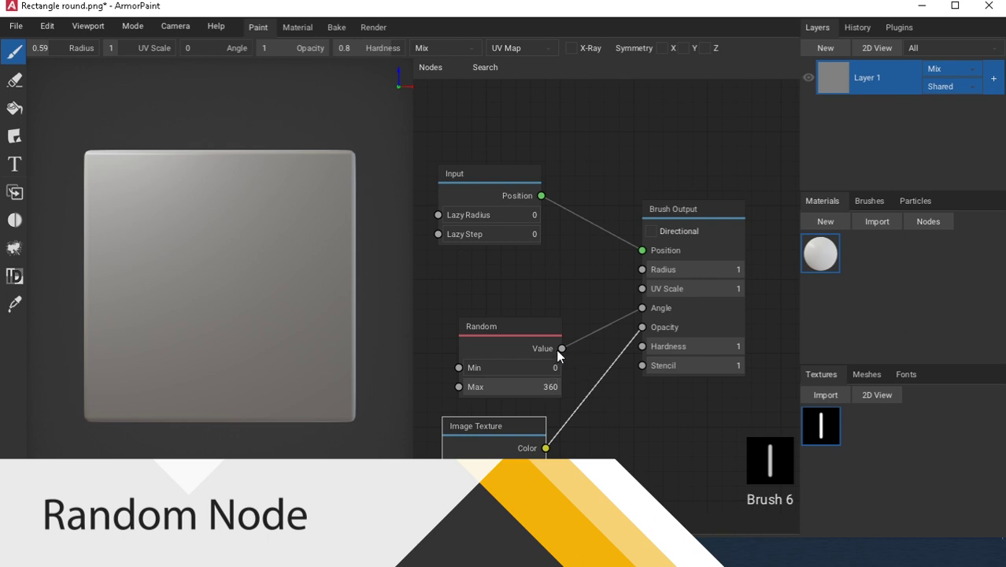
mouse_move(562, 348)
left_mouse_down()
mouse_move(641, 266)
mouse_move(593, 329)
left_mouse_up()
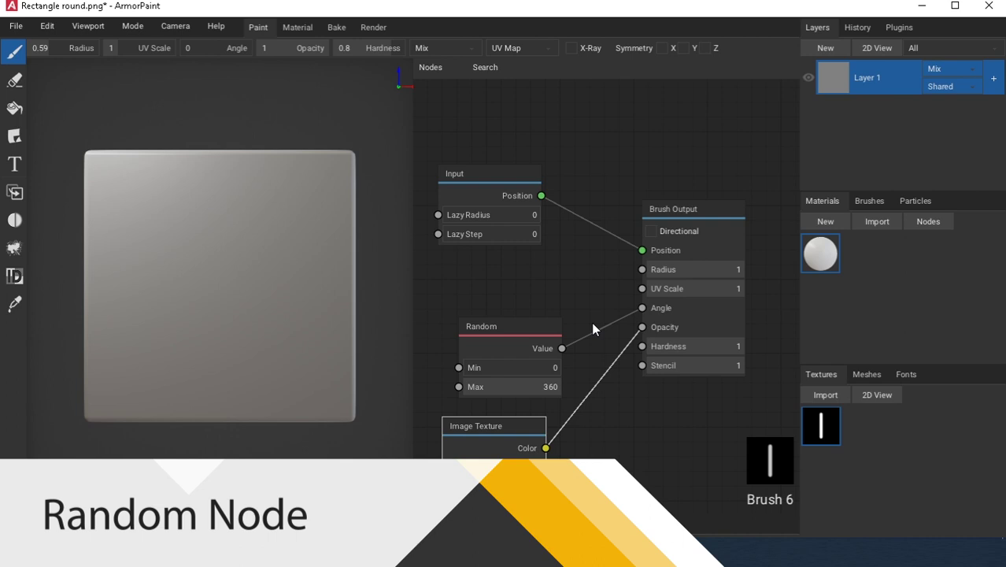
- Add a second Random node driving Radius and paint scattered bars at random angles and sizes
left_click(431, 67)
left_click(440, 124)
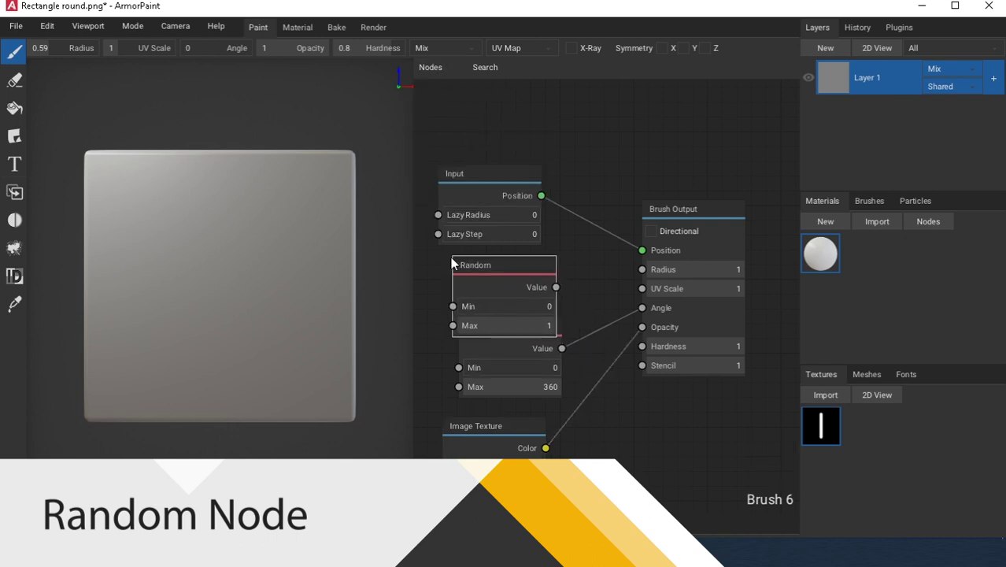
left_click(454, 264)
left_click_drag(488, 173, 487, 100)
left_click_drag(487, 267, 474, 204)
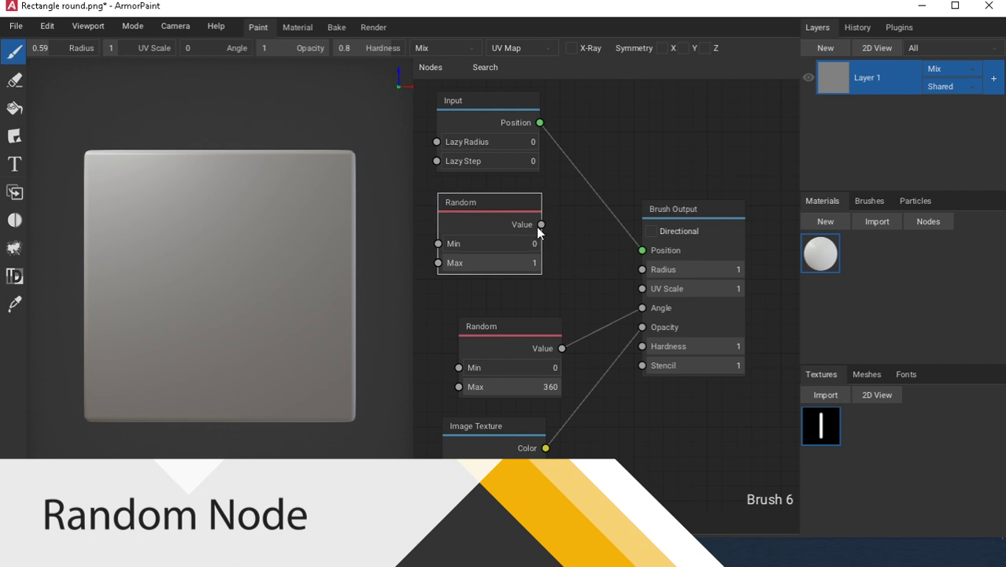
left_click_drag(587, 269, 635, 270)
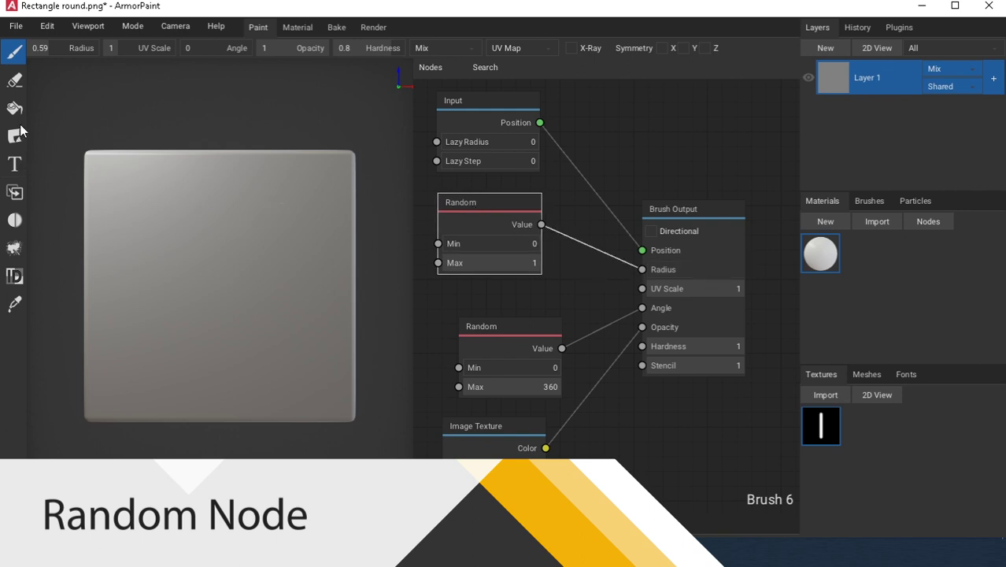
mouse_move(310, 197)
left_mouse_down()
mouse_move(251, 194)
mouse_move(162, 260)
mouse_move(282, 301)
mouse_move(178, 379)
mouse_move(166, 254)
mouse_move(268, 285)
mouse_move(227, 235)
mouse_move(255, 389)
mouse_move(242, 300)
mouse_move(124, 211)
left_mouse_up()
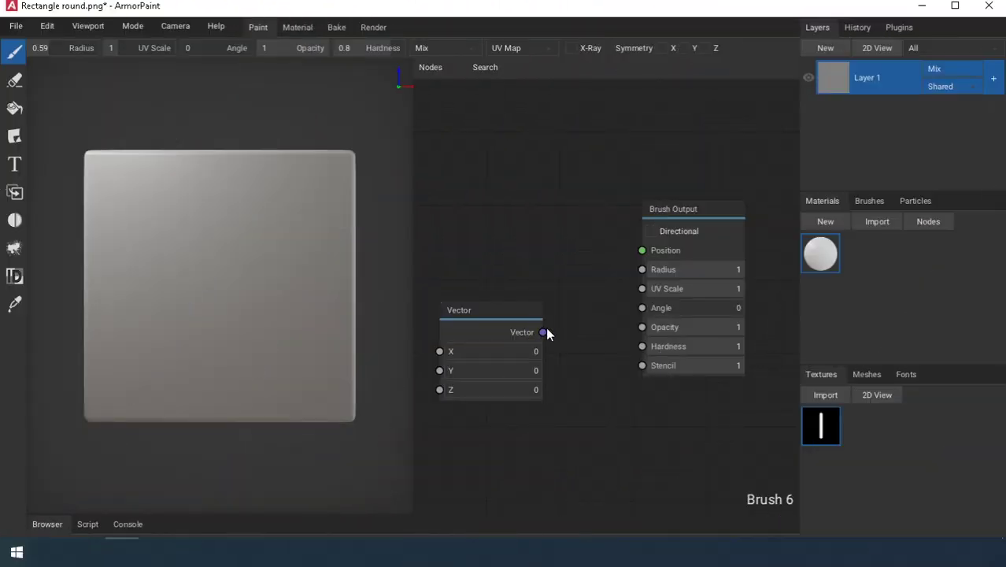
- Feed a Vector node into brush Position and stamp dots by sliding X/Y, lowering X to 0.26
left_click_drag(543, 331, 641, 250)
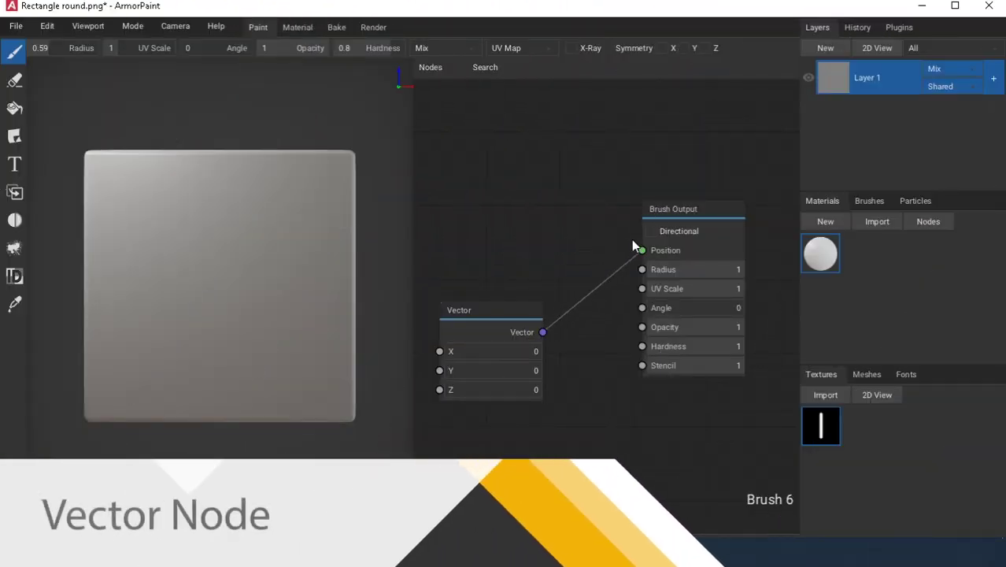
right_click_drag(323, 265, 262, 281)
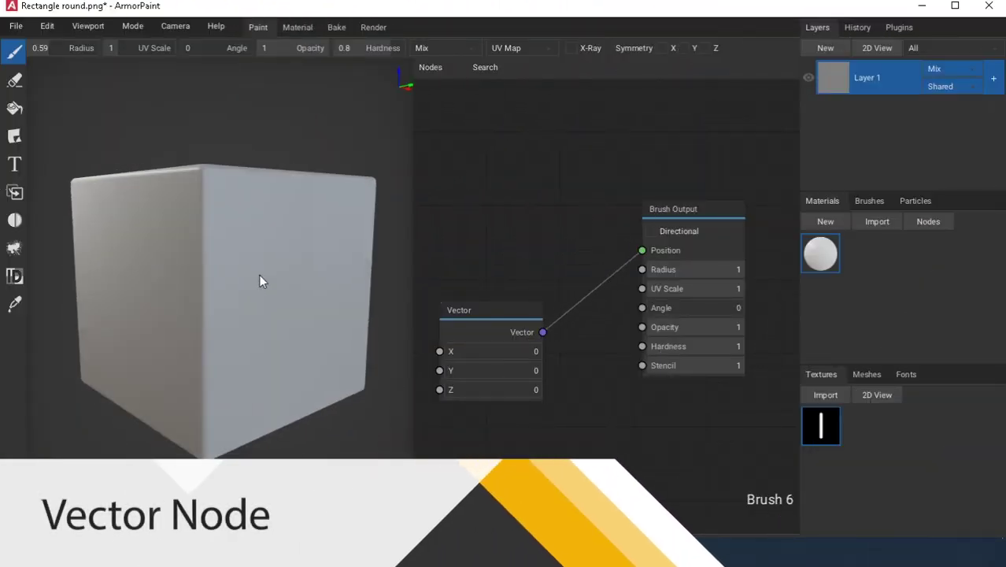
mouse_move(473, 351)
left_mouse_down()
mouse_move(490, 351)
mouse_move(480, 370)
mouse_move(500, 356)
mouse_move(488, 361)
mouse_move(490, 350)
mouse_move(514, 348)
mouse_move(512, 381)
left_mouse_up()
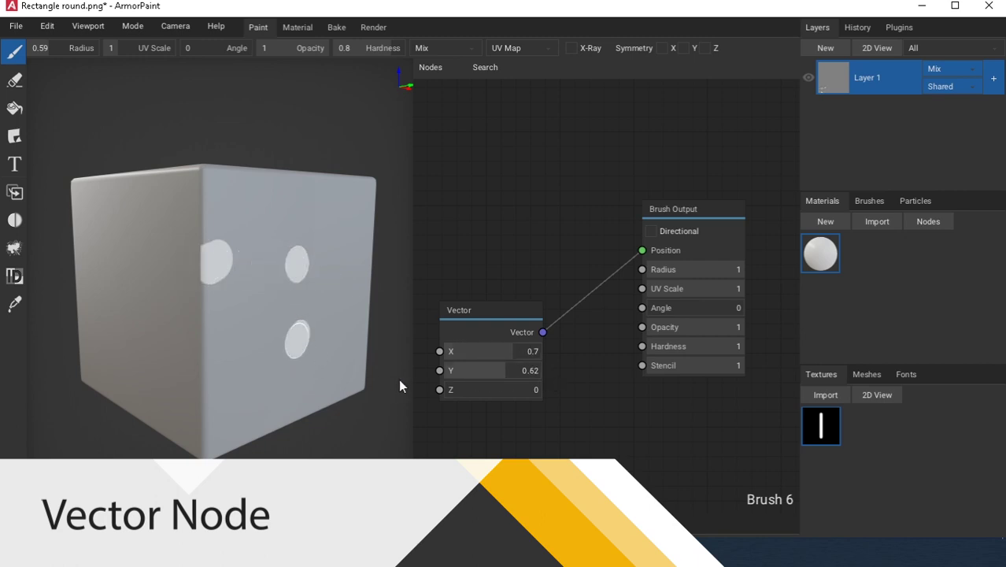
left_click_drag(473, 351, 469, 351)
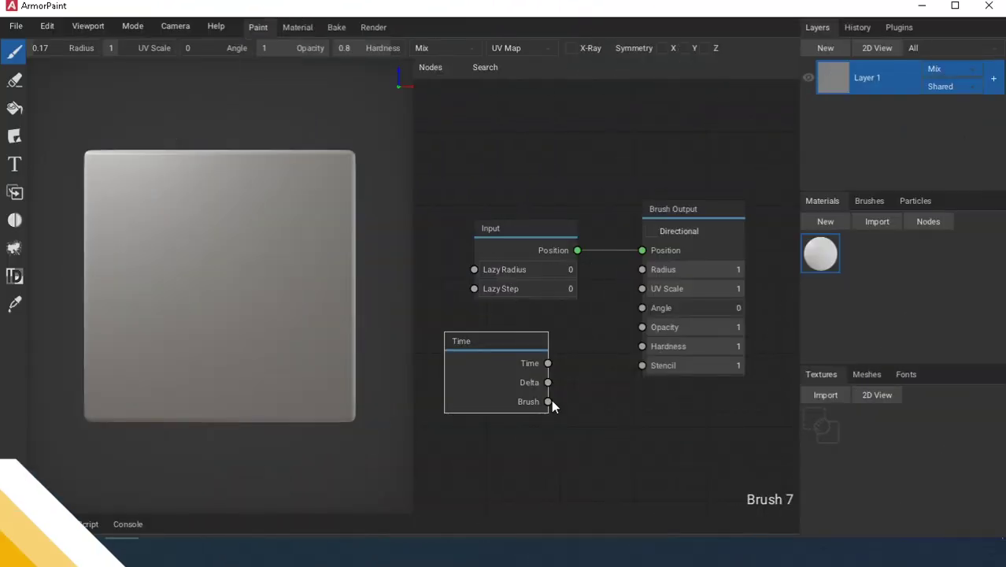
mouse_move(548, 400)
left_mouse_down()
mouse_move(592, 359)
mouse_move(641, 269)
left_mouse_up()
- Link Time's Brush output to Radius, Opacity, then Hardness, testing and undoing a stroke each time
mouse_move(245, 203)
left_mouse_down()
mouse_move(152, 223)
mouse_move(157, 271)
mouse_move(254, 257)
mouse_move(270, 311)
mouse_move(207, 369)
mouse_move(260, 274)
mouse_move(214, 349)
mouse_move(178, 298)
mouse_move(153, 234)
mouse_move(126, 213)
mouse_move(197, 372)
mouse_move(244, 327)
mouse_move(322, 194)
mouse_move(292, 300)
mouse_move(240, 204)
mouse_move(233, 244)
mouse_move(129, 236)
mouse_move(205, 306)
mouse_move(203, 280)
mouse_move(183, 310)
mouse_move(242, 355)
mouse_move(297, 332)
mouse_move(286, 275)
mouse_move(339, 271)
left_mouse_up()
key("ctrl+z")
mouse_move(638, 285)
left_mouse_down()
mouse_move(640, 266)
mouse_move(651, 328)
mouse_move(642, 326)
left_mouse_up()
mouse_move(343, 243)
left_mouse_down()
mouse_move(237, 209)
mouse_move(114, 288)
mouse_move(281, 224)
mouse_move(229, 356)
mouse_move(232, 273)
mouse_move(147, 252)
left_mouse_up()
key("ctrl+z")
left_click_drag(642, 326, 643, 346)
mouse_move(313, 199)
left_mouse_down()
mouse_move(162, 269)
mouse_move(144, 294)
mouse_move(204, 300)
mouse_move(236, 349)
left_mouse_up()
key("ctrl+z")
left_click_drag(640, 346, 622, 283)
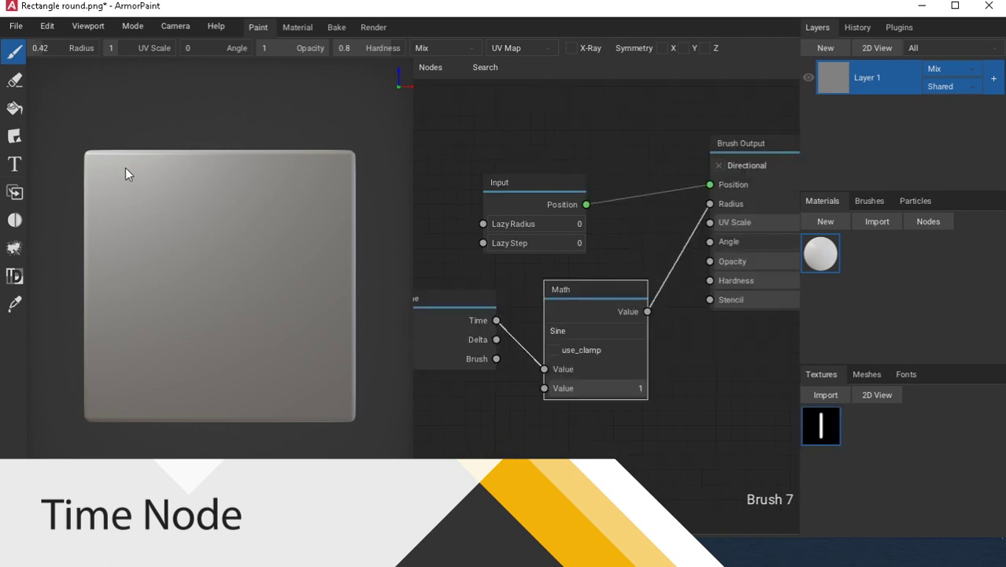
key("ctrl+z")
- Paint winding and looping test strokes showing the sine-of-time varying stroke width
left_click_drag(109, 201, 177, 204)
mouse_move(108, 189)
left_mouse_down()
mouse_move(314, 188)
mouse_move(298, 214)
mouse_move(133, 227)
left_mouse_up()
left_click_drag(142, 268, 307, 277)
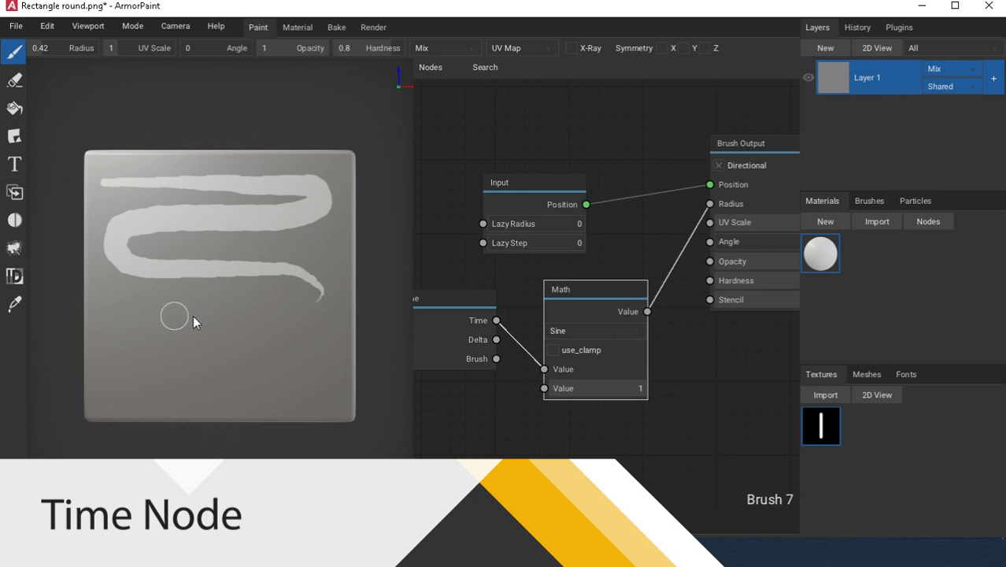
mouse_move(137, 329)
left_mouse_down()
mouse_move(290, 312)
mouse_move(229, 347)
left_mouse_up()
mouse_move(185, 384)
left_mouse_down()
mouse_move(341, 348)
mouse_move(186, 274)
mouse_move(108, 383)
left_mouse_up()
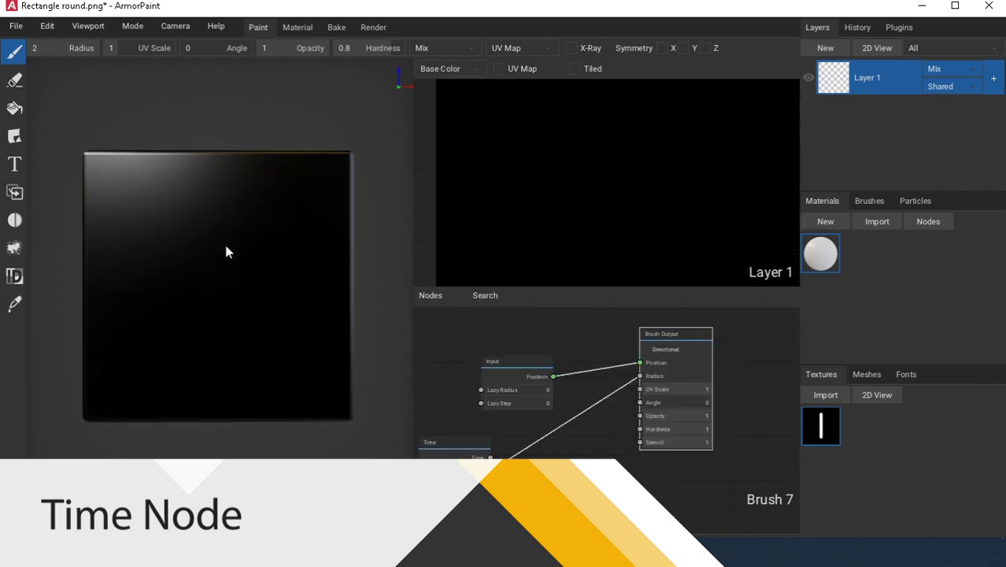
mouse_move(227, 249)
left_mouse_down()
mouse_move(211, 231)
mouse_move(161, 237)
mouse_move(183, 260)
left_mouse_up()
key("ctrl+z")
left_click_drag(240, 211, 208, 314)
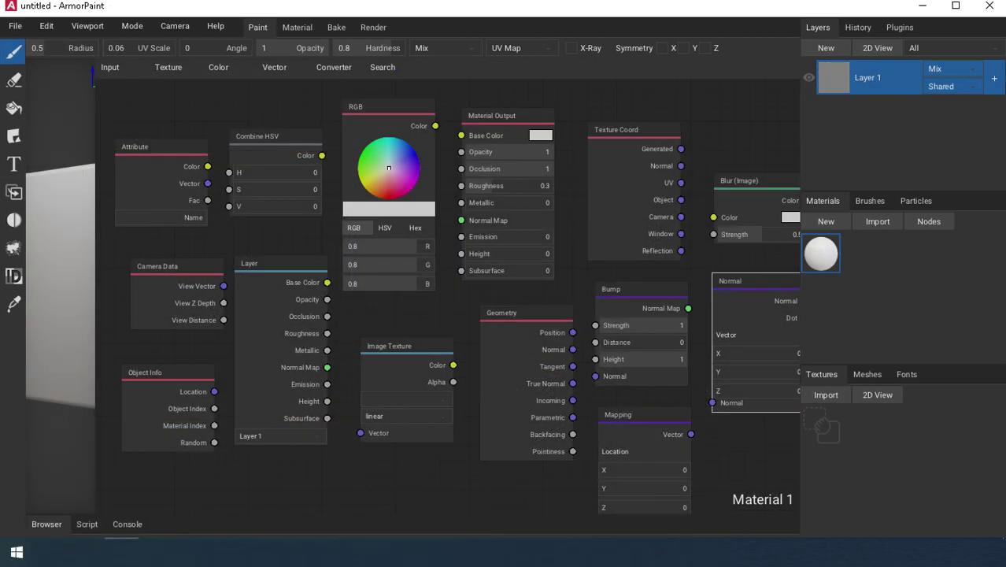